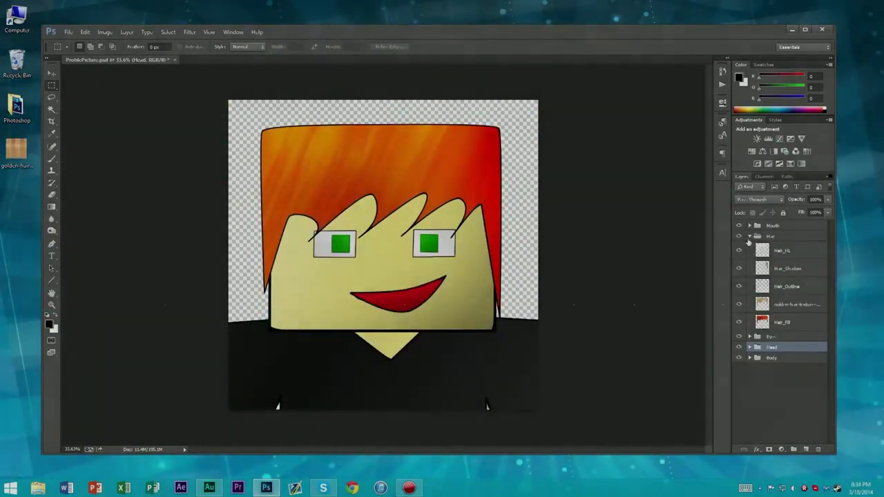
- Collapse the Hair layer group and expand the Body group to show its layers
click(749, 236)
click(768, 268)
click(750, 268)
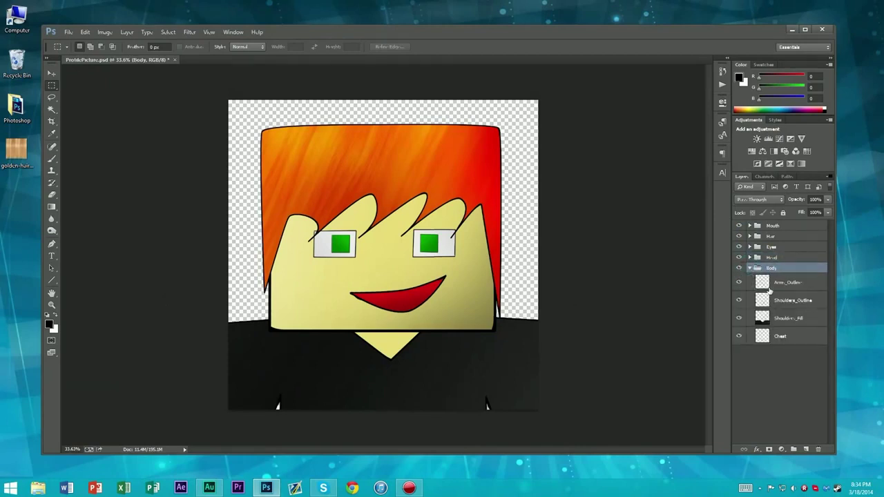
click(775, 366)
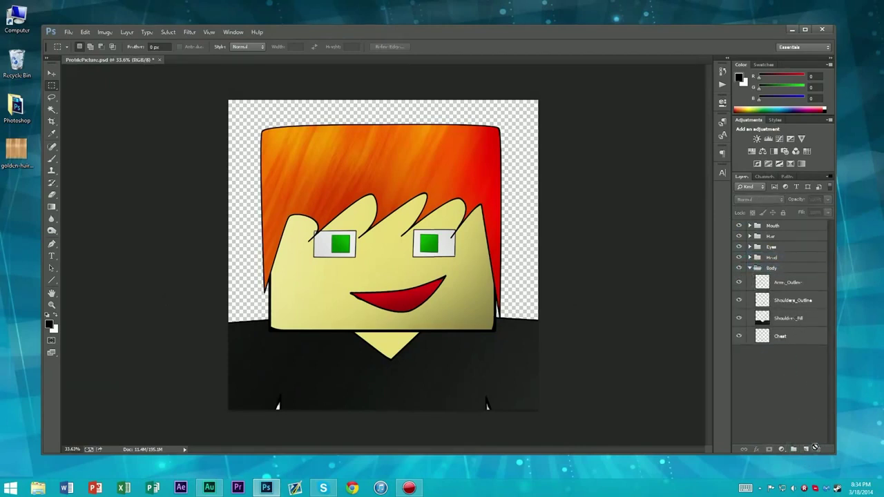
- Add a new layer at the top of the Body group and name it Pocket
click(805, 449)
drag(774, 229, 777, 295)
double_click(779, 283)
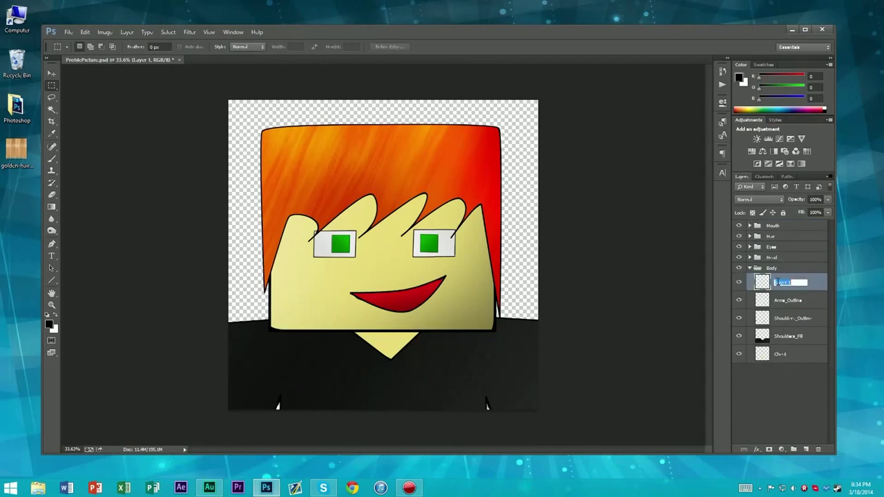
text(Pocket)
key(Return)
- Draw a closed four-point path for the pocket on the black shirt with the Pen tool
key(p)
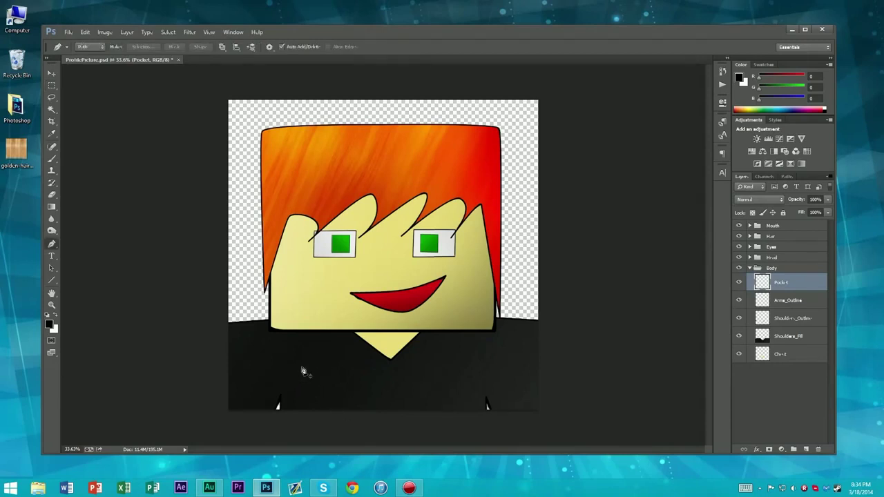
click(309, 371)
click(351, 372)
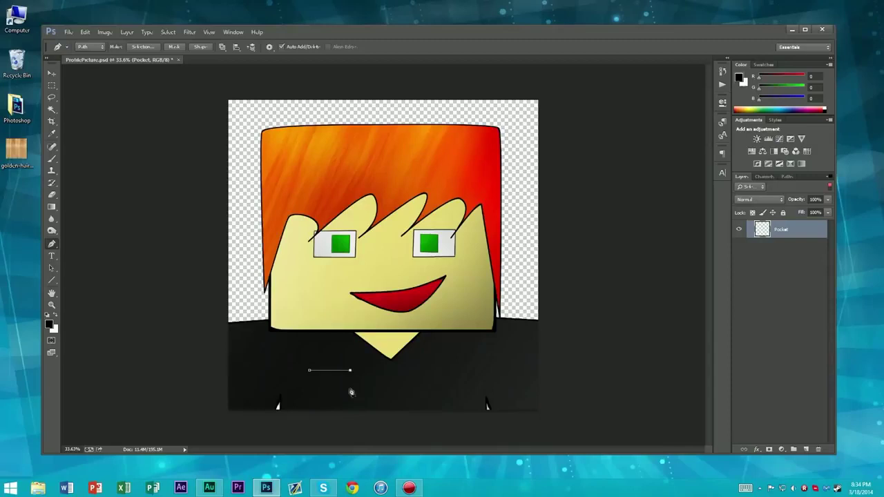
click(350, 419)
click(310, 423)
click(309, 370)
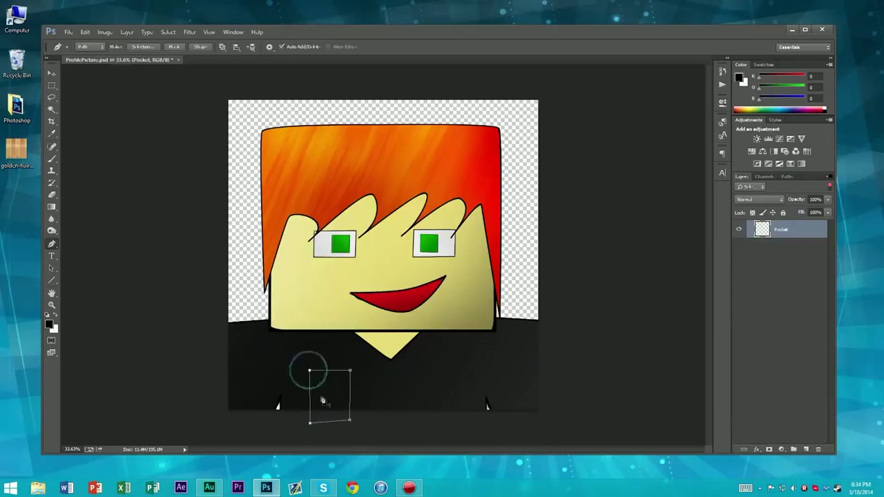
drag(329, 425, 329, 424)
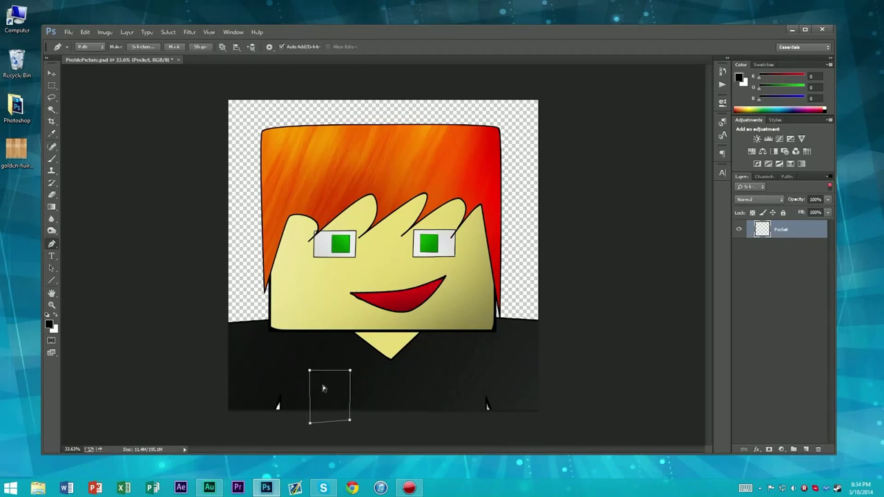
- Undo the uneven pocket path and try to redraw it from its lower corner below the canvas edge
key(ctrl+alt+z)
click(309, 426)
click(310, 372)
click(310, 373)
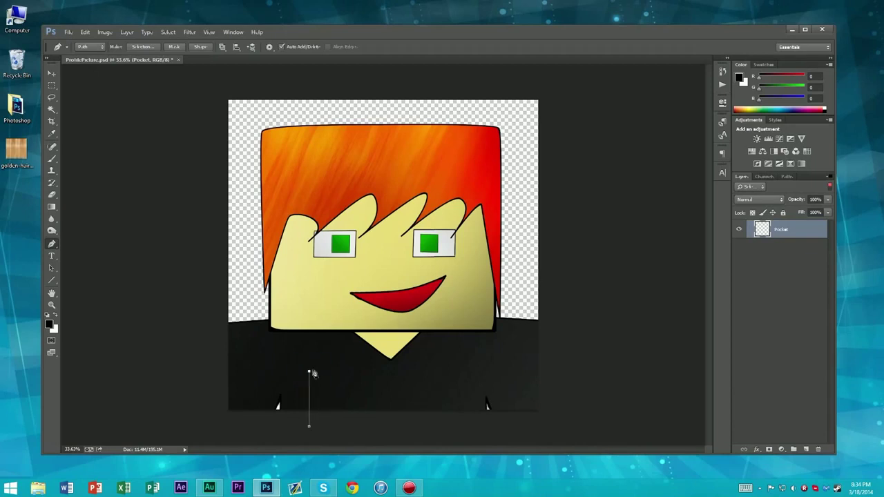
click(328, 388)
click(344, 373)
click(347, 429)
click(308, 426)
click(309, 426)
click(316, 373)
drag(316, 374, 310, 374)
- Draw a closed, straight-sided rectangular pocket path on the shirt, extending below the canvas edge
click(345, 374)
click(309, 371)
click(344, 372)
click(344, 429)
click(308, 427)
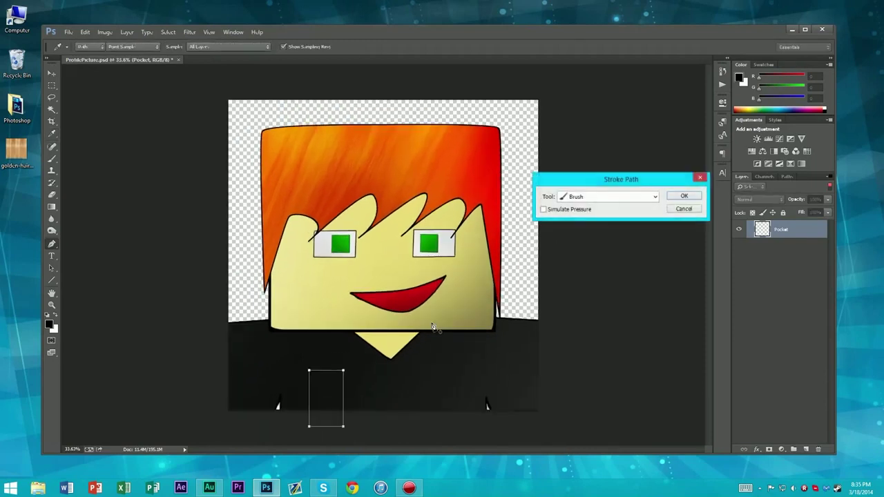
- Undo the first brush stroke on the pocket path and stroke it again using the Sketching Tool (Pen Tool) brush preset
key(Return)
key(ctrl+z)
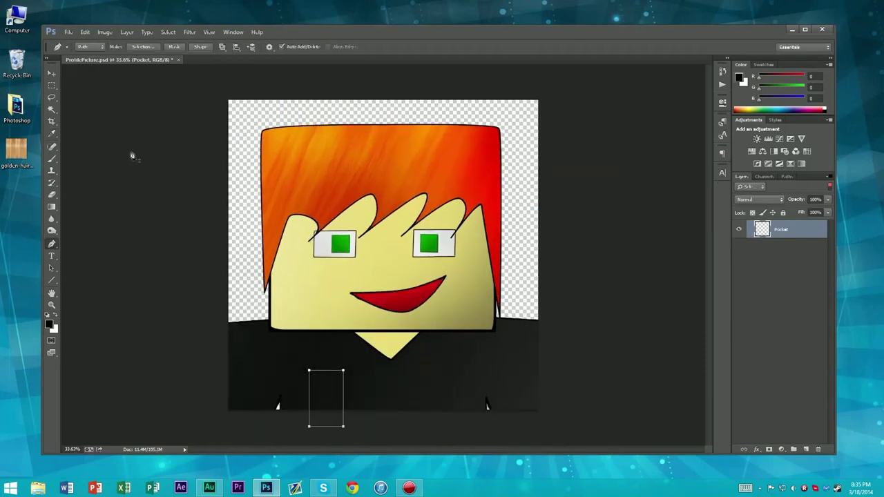
key(b)
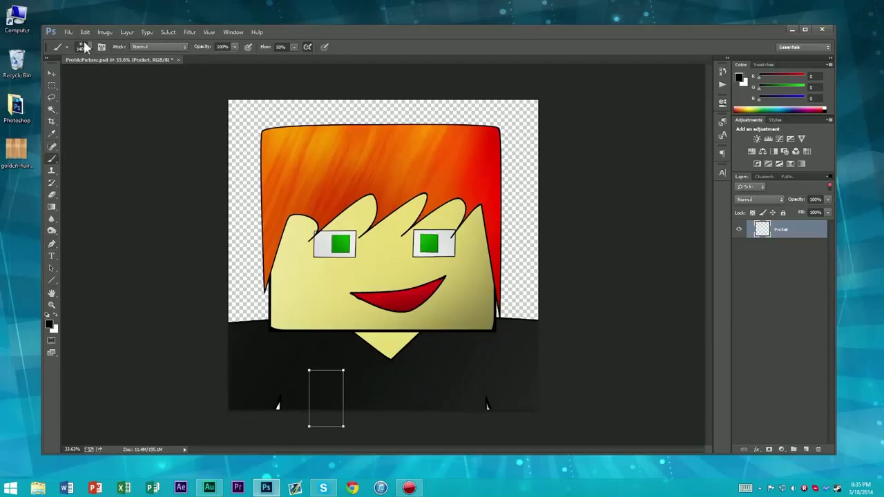
click(68, 48)
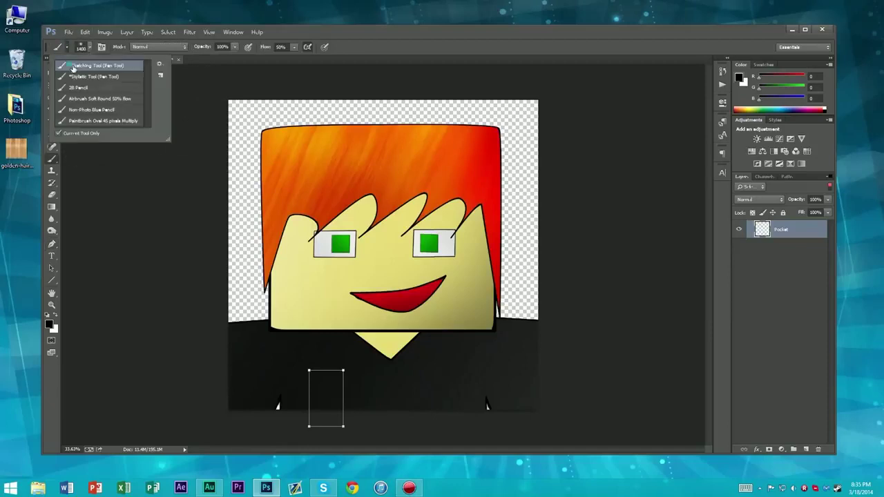
click(76, 60)
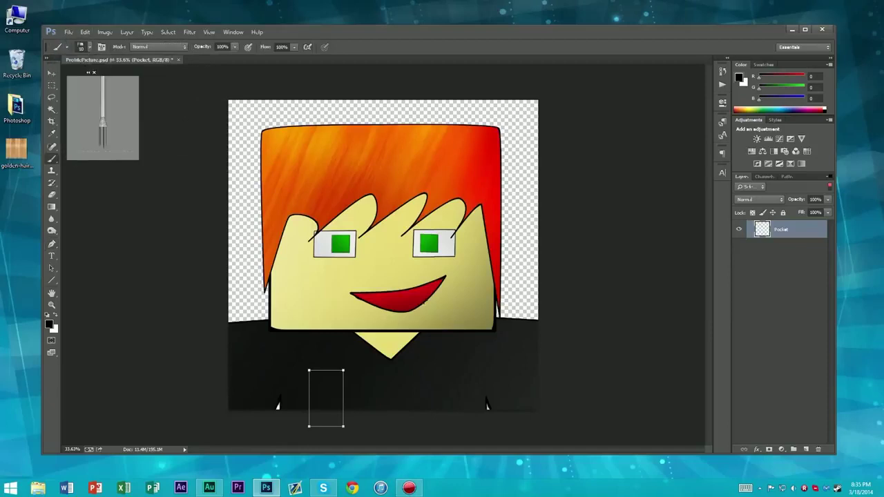
key(alt+Return)
key(Return)
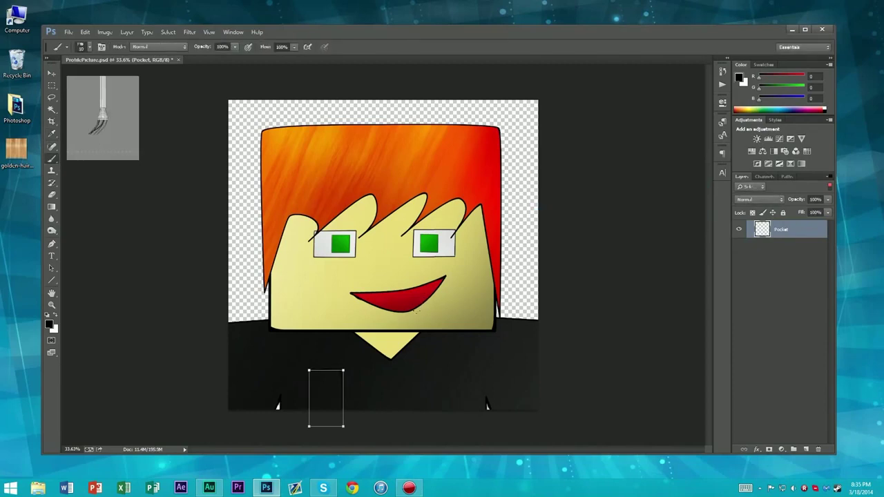
scroll(333, 380, up, 2)
scroll(351, 380, down, 2)
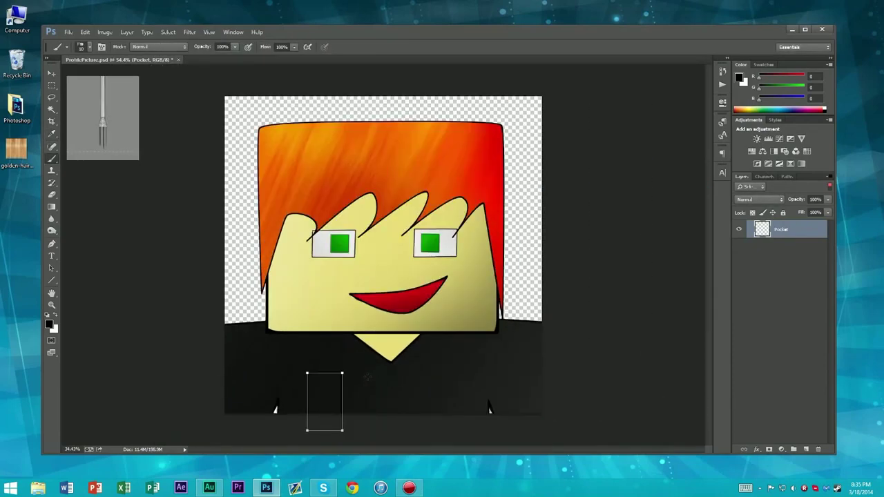
- Convert the work path into a new selection with a 0-pixel feather radius, and set the layer filter to Kind
click(787, 177)
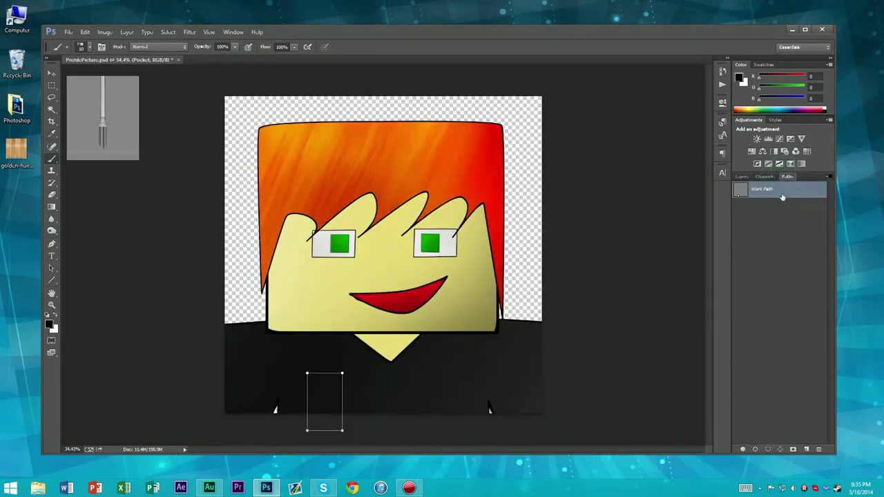
right_click(760, 189)
click(790, 223)
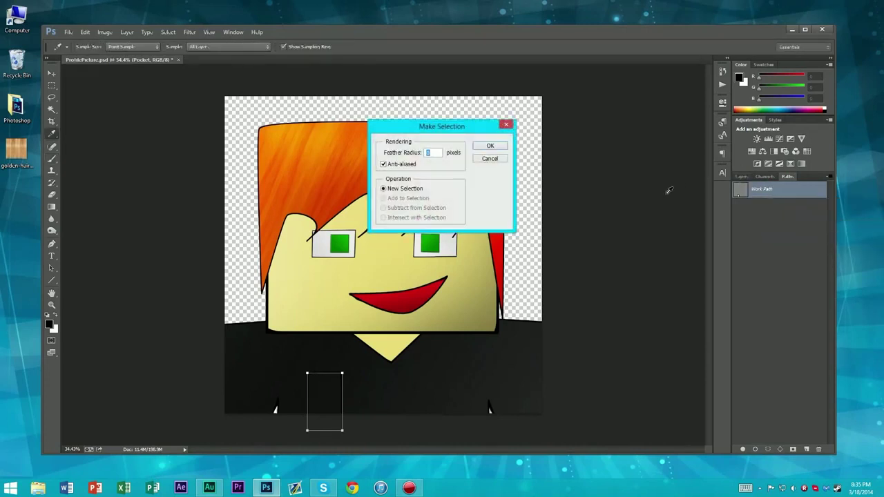
key(Return)
key(b)
click(743, 178)
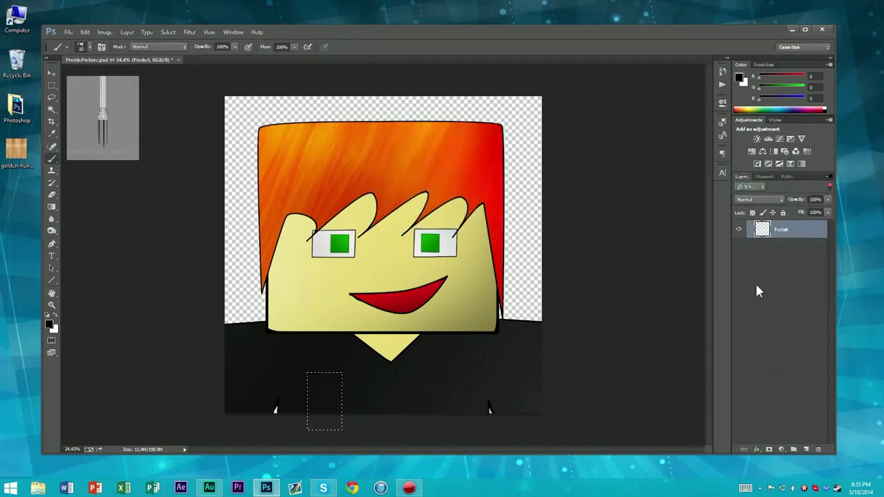
click(747, 189)
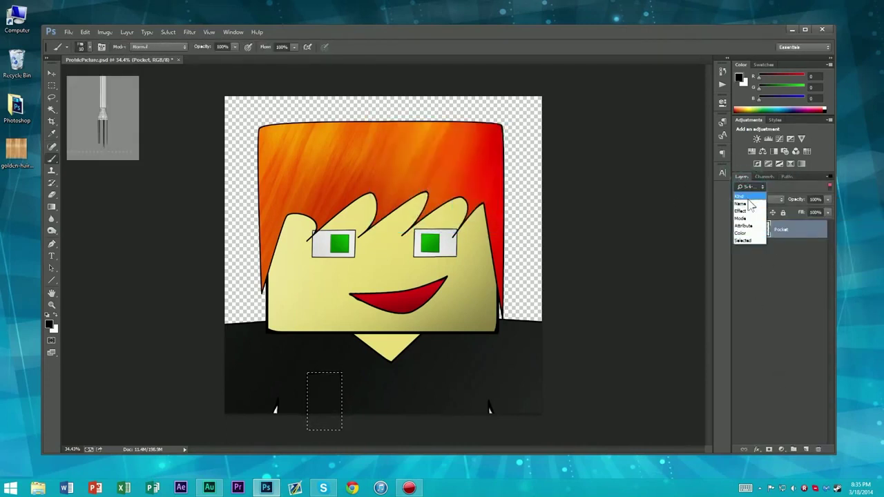
click(750, 202)
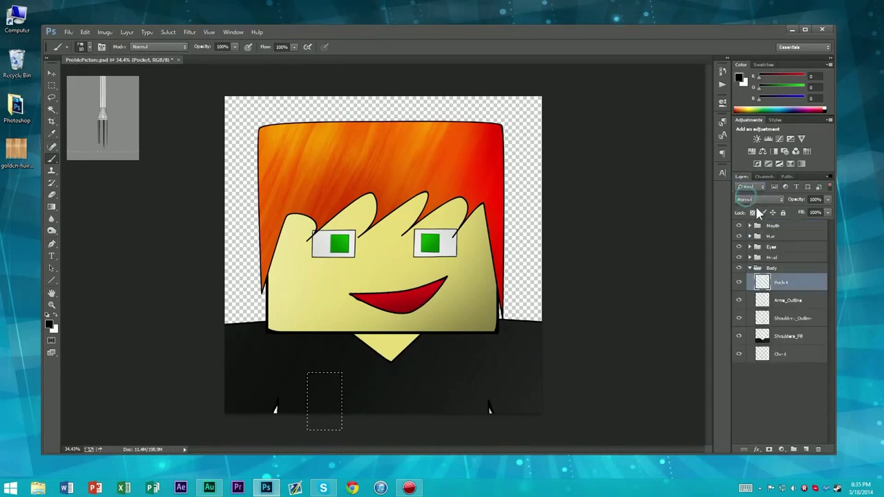
- Add a new layer named Pocket_Fill and place it directly below the Pocket layer
click(805, 449)
double_click(781, 282)
text(Pocket_)
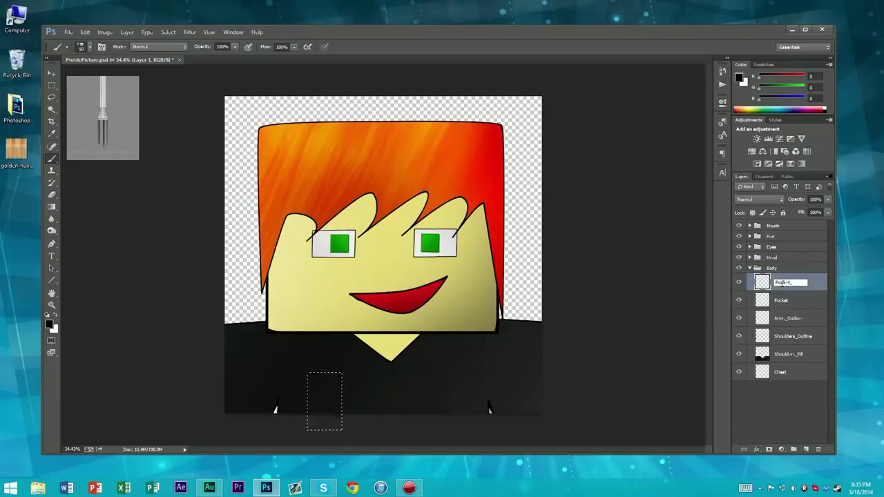
text(Fill)
key(Return)
drag(781, 282, 781, 304)
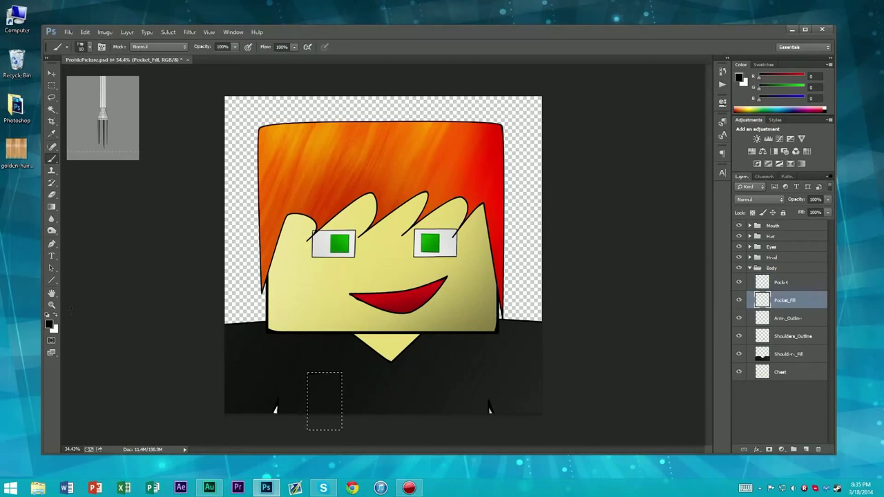
- Set the foreground colour to dark grey (RGB 77, 77, 77), fill the pocket selection with the Paint Bucket, and deselect
drag(53, 213, 86, 219)
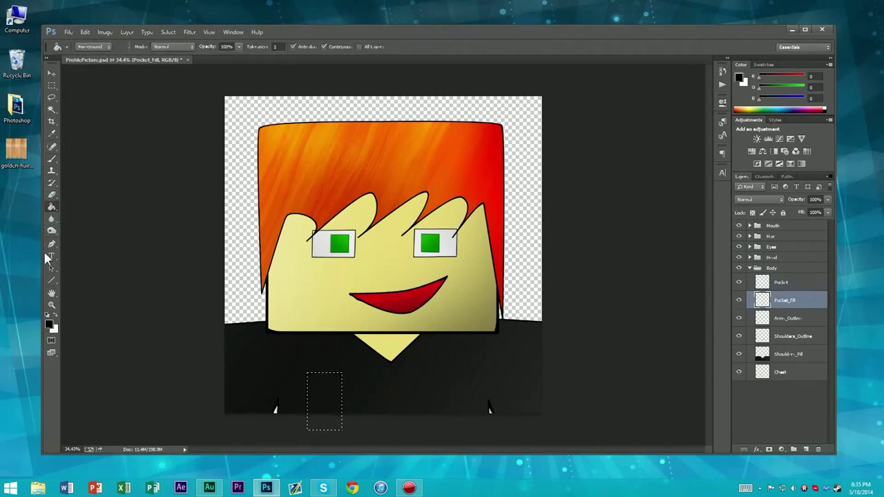
click(50, 324)
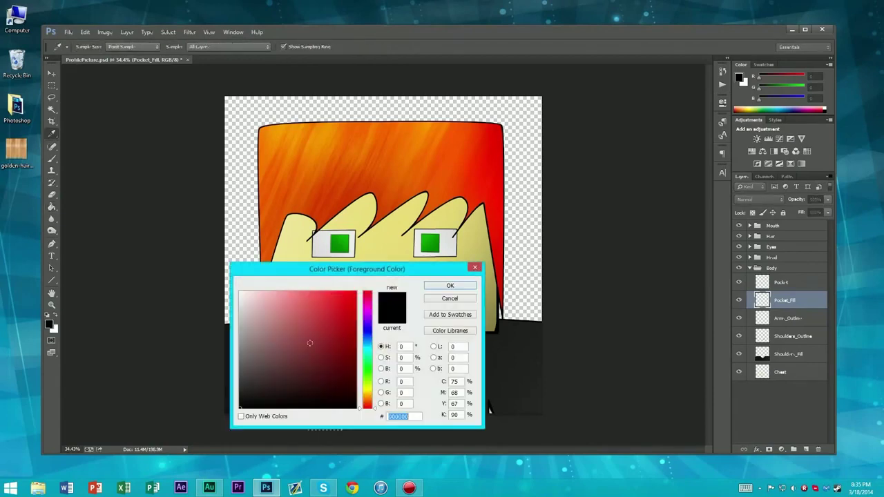
click(252, 372)
click(449, 286)
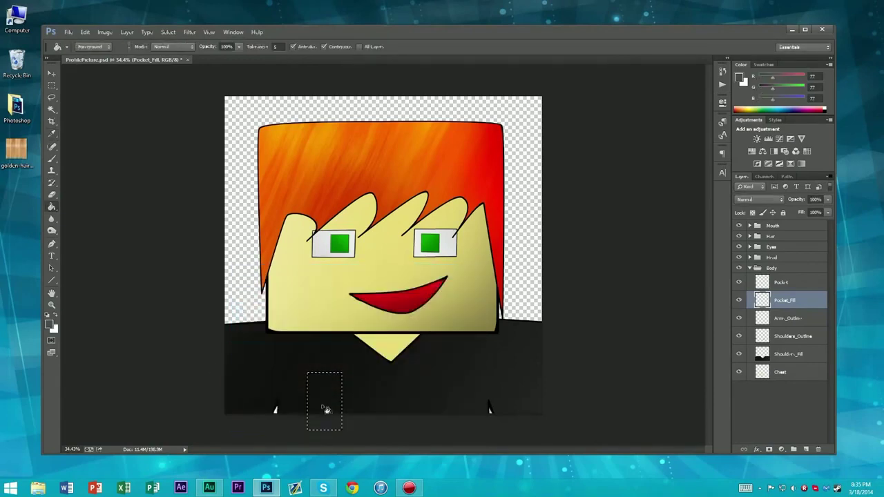
click(331, 412)
key(m)
click(348, 420)
- Reselect the pocket area, delete its grey fill from the Pocket_Fill layer, and deselect
scroll(358, 416, down, 8)
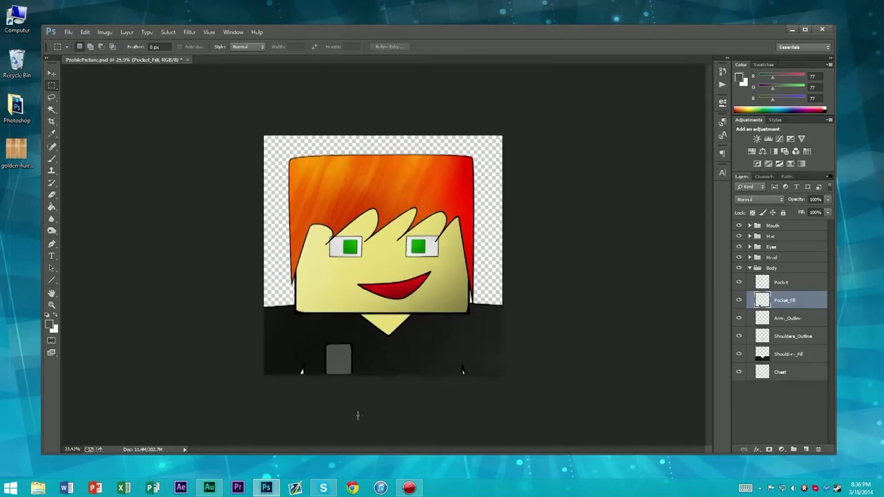
scroll(357, 415, up, 5)
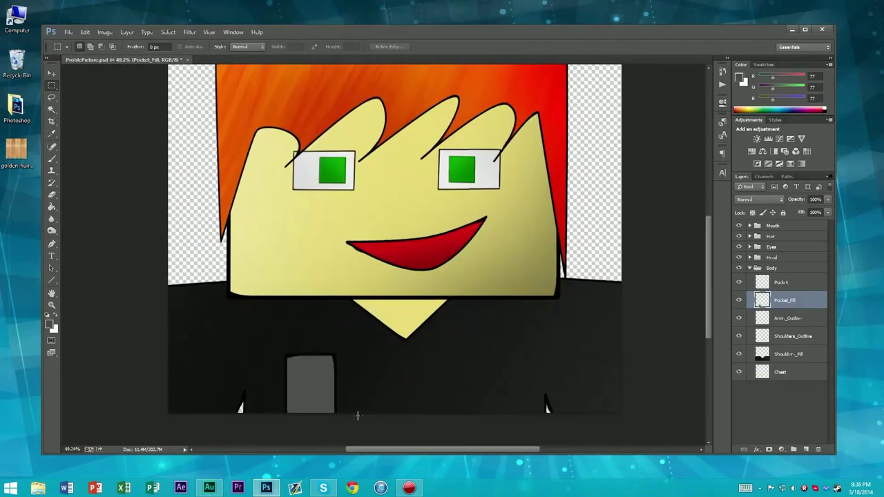
scroll(357, 415, down, 4)
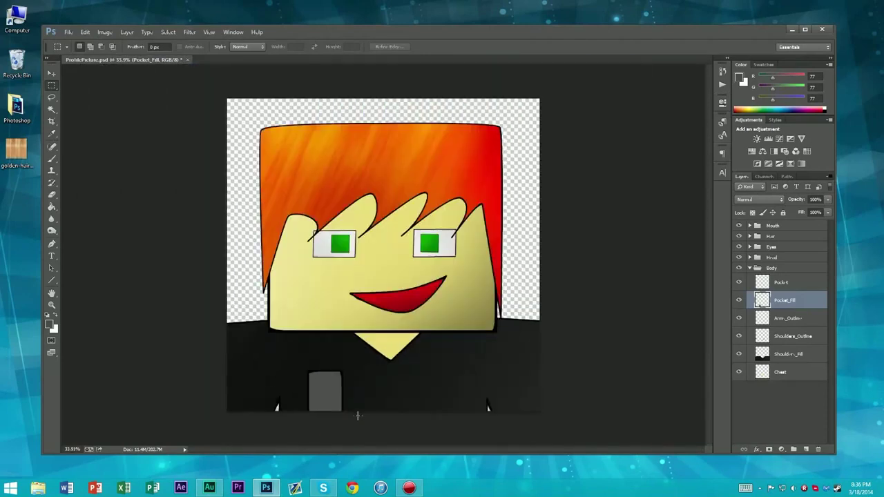
scroll(357, 416, up, 2)
key(ctrl+shift+d)
key(Delete)
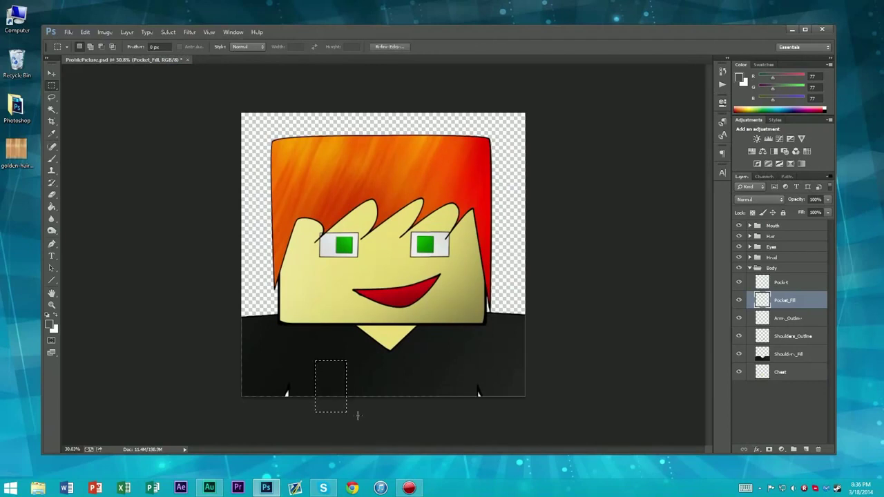
key(ctrl+d)
scroll(372, 394, down, 3)
scroll(372, 394, up, 3)
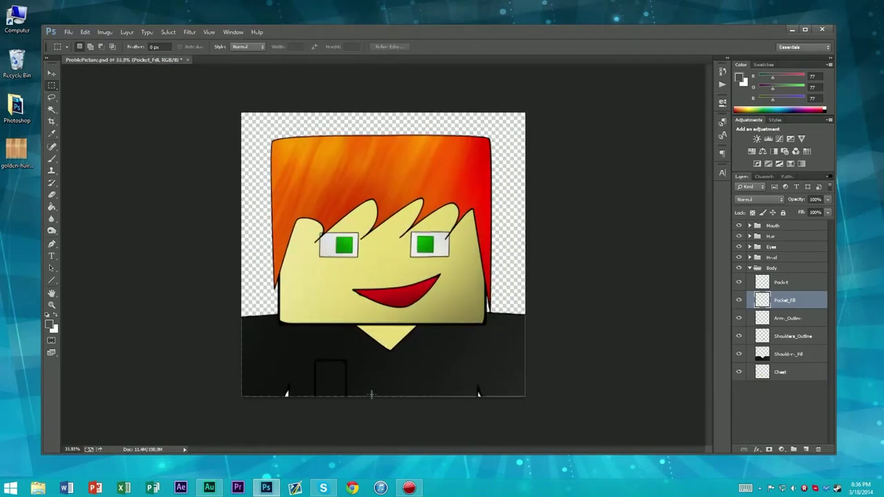
scroll(372, 394, up, 3)
scroll(372, 395, down, 5)
scroll(372, 395, up, 2)
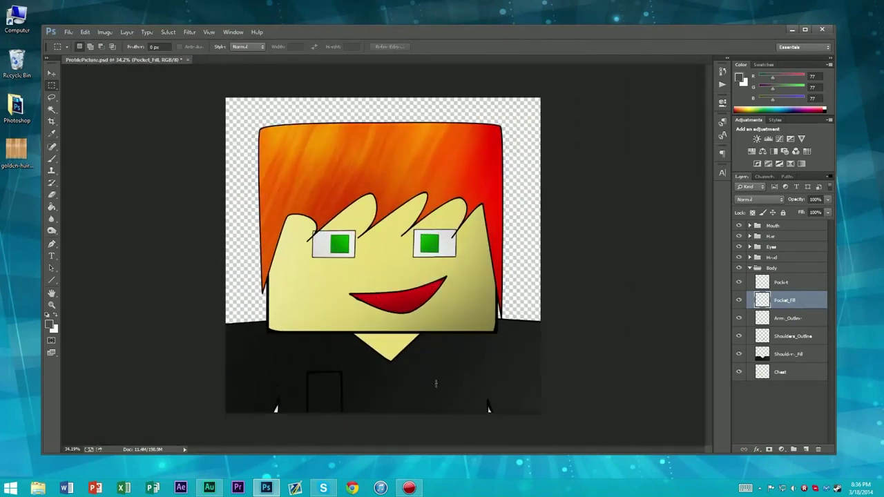
- Delete the Pocket and Pocket_Fill layers together
shift+click(796, 283)
key(Delete)
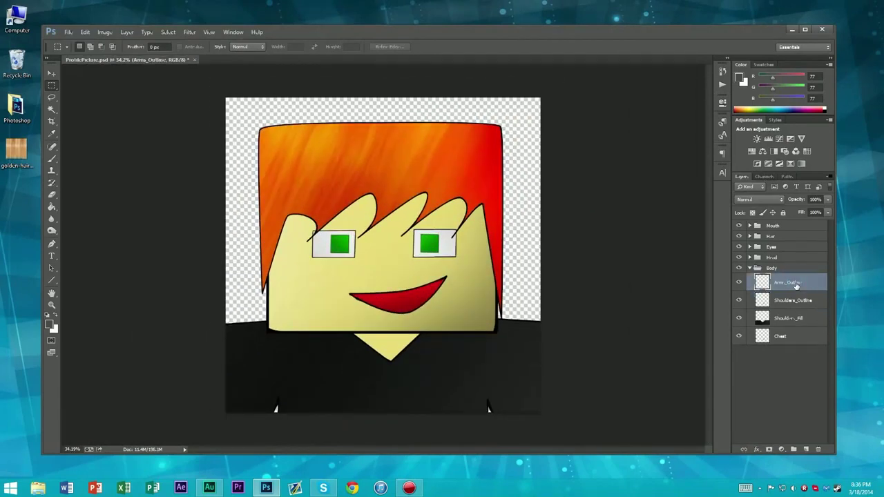
scroll(581, 266, down, 2)
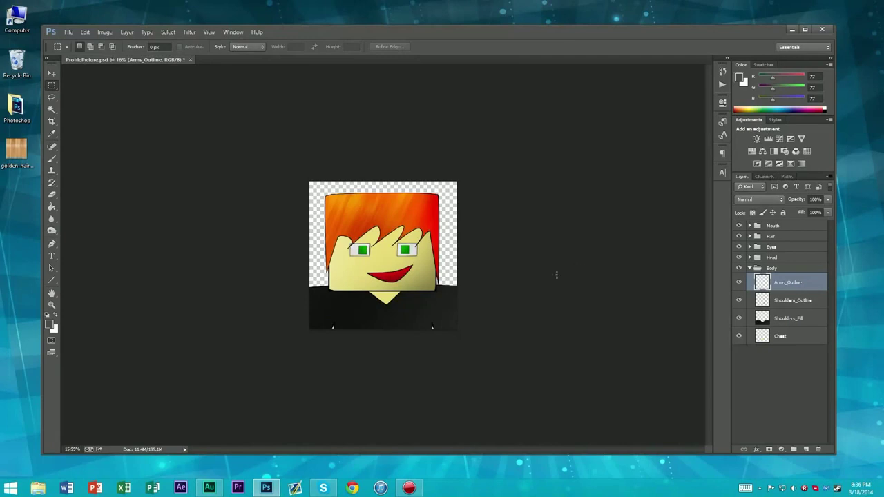
scroll(573, 267, up, 3)
scroll(532, 283, down, 2)
scroll(494, 301, up, 1)
scroll(495, 301, down, 2)
scroll(431, 339, up, 1)
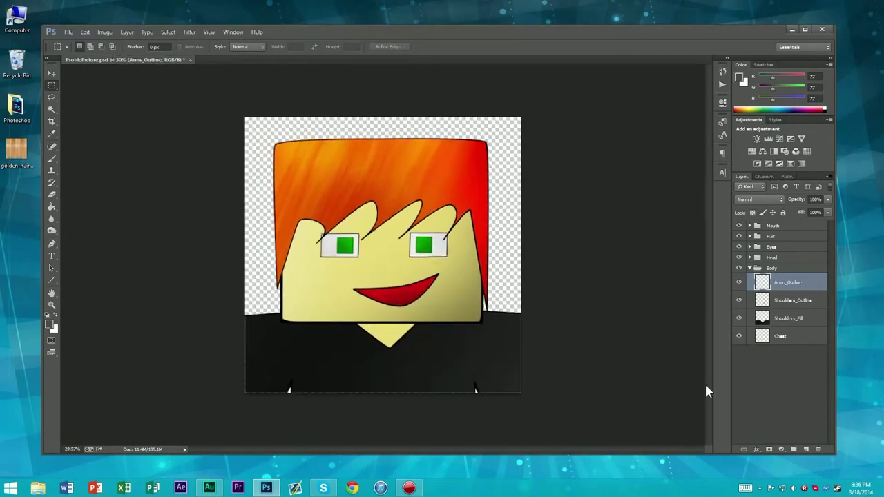
- Add a new layer above Arms_Outline and draw a closed T-shaped path with the Pen tool on the lower shirt front
click(805, 450)
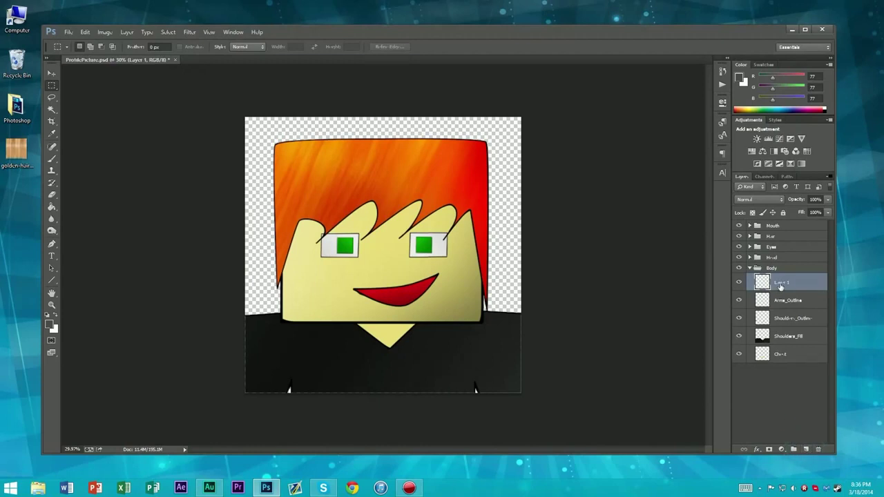
click(52, 244)
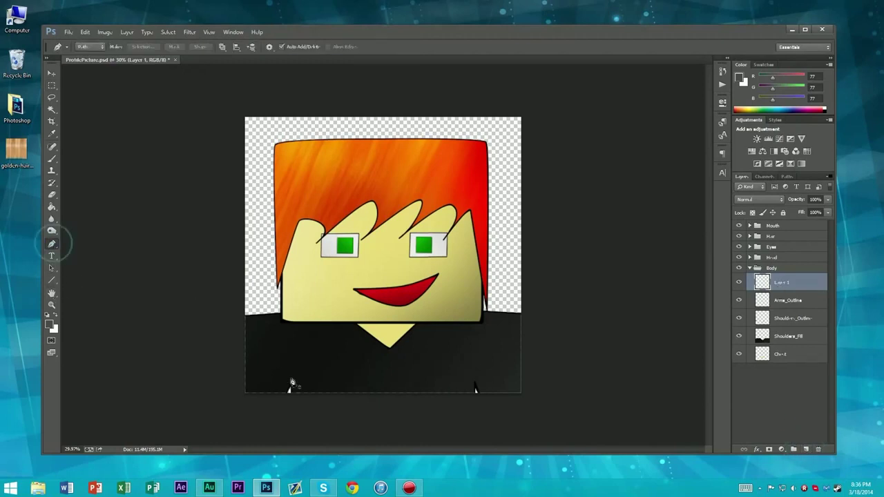
click(340, 374)
click(371, 373)
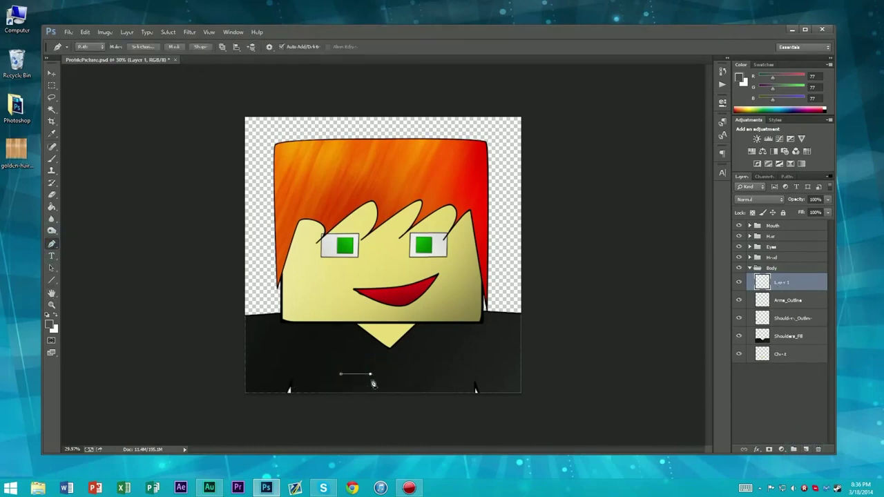
click(357, 384)
click(355, 409)
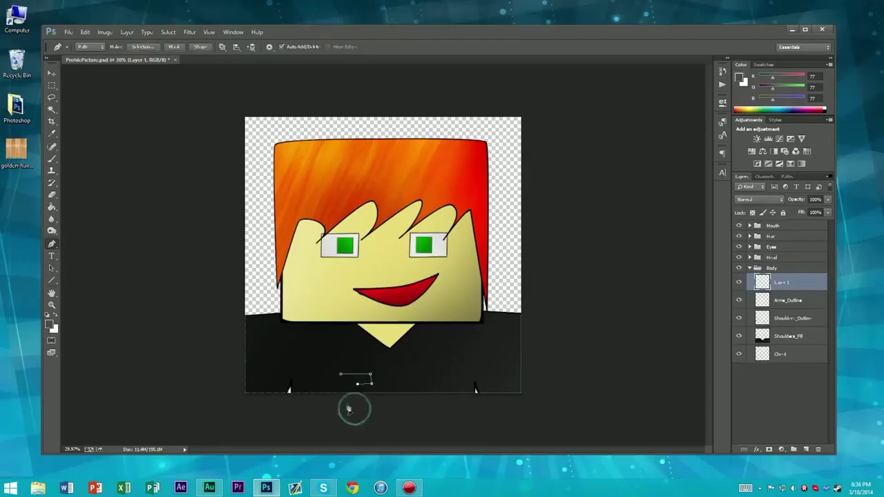
click(348, 410)
click(349, 385)
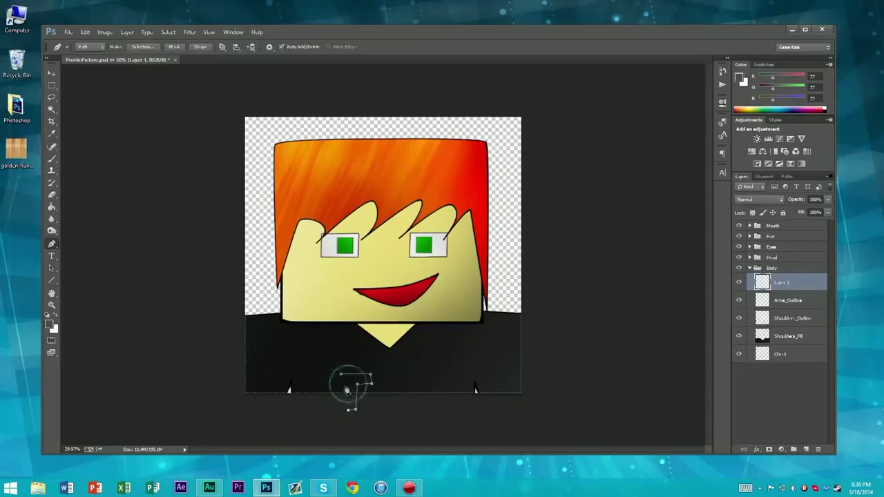
click(339, 385)
click(340, 373)
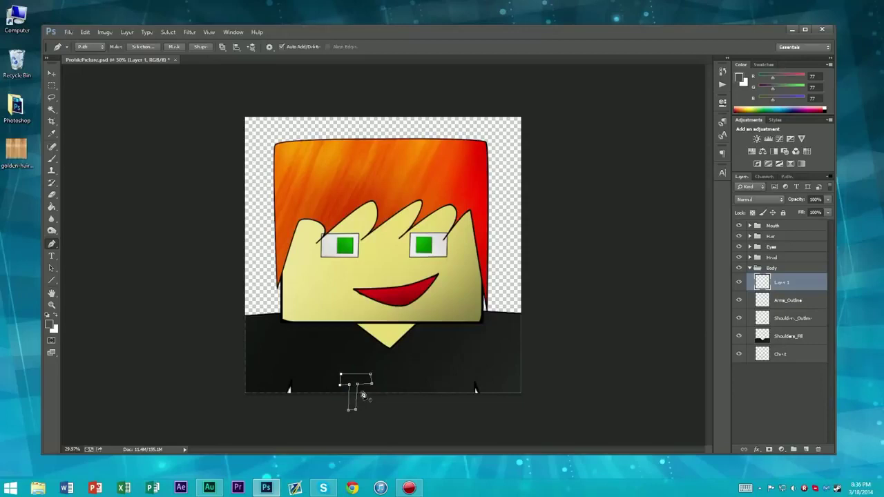
- Reset the colours to default black and white and stroke the T-shaped path in black on the new layer
right_click(366, 396)
key(Return)
click(47, 315)
right_click(347, 368)
key(Return)
- Add another empty layer directly below the T's outline layer
scroll(380, 388, up, 6)
scroll(374, 405, down, 1)
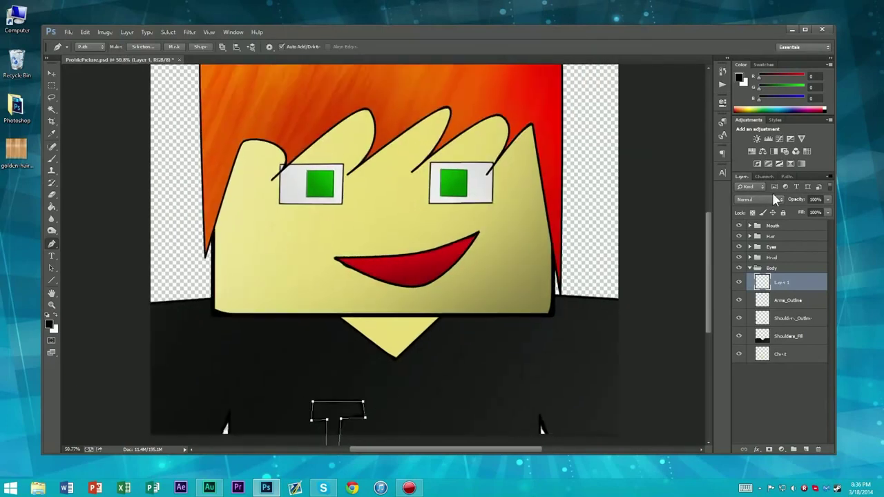
click(789, 176)
click(742, 177)
ctrl+click(807, 449)
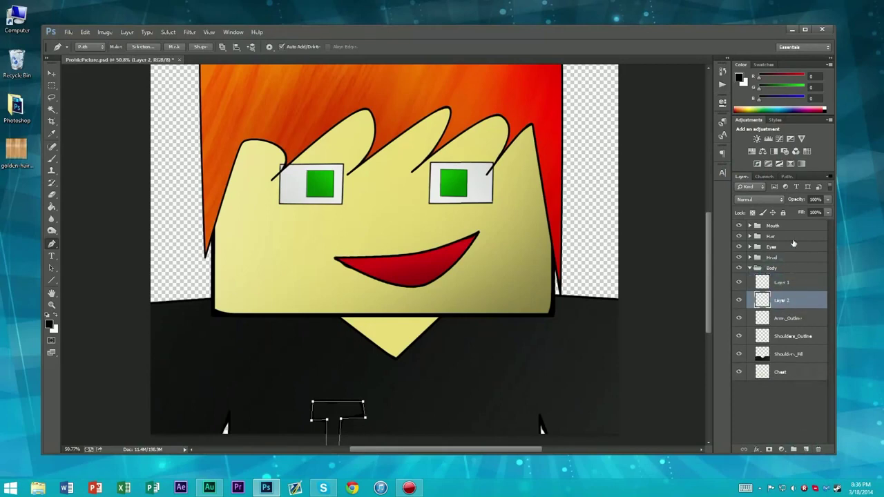
- Fill the T-shaped work path on the lower layer with a custom dark grey colour at 100% opacity
click(788, 177)
right_click(752, 193)
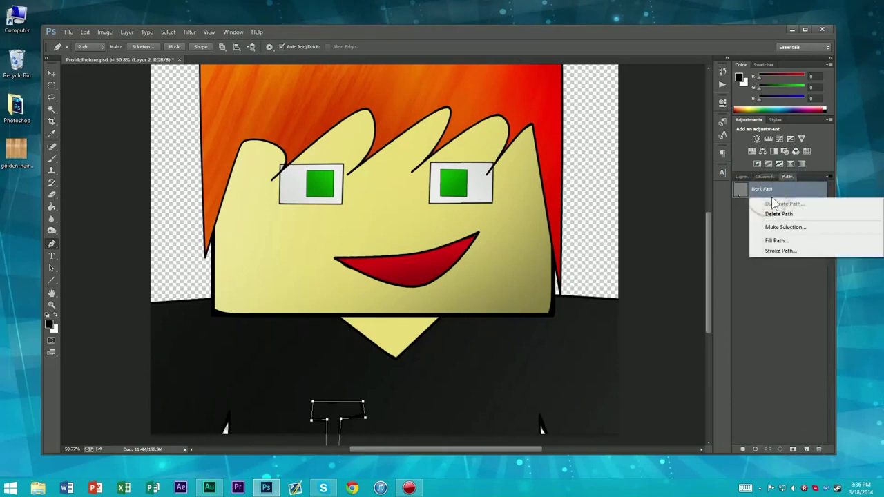
click(776, 240)
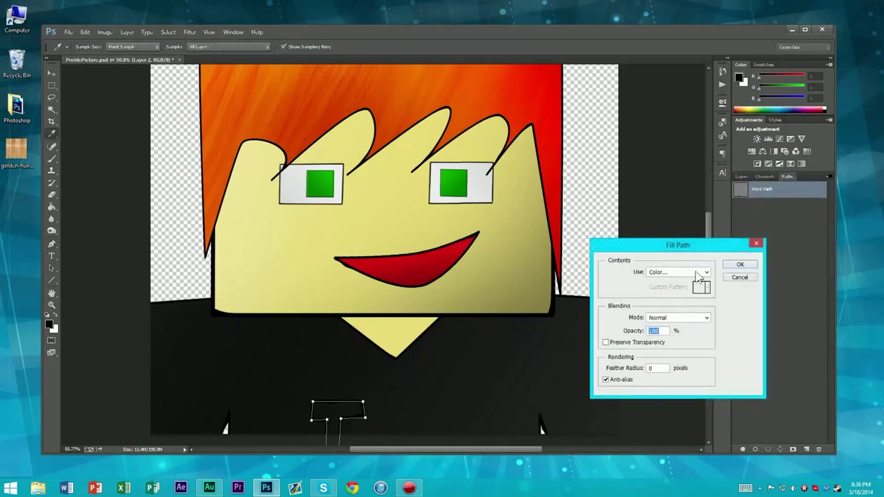
click(698, 272)
click(663, 297)
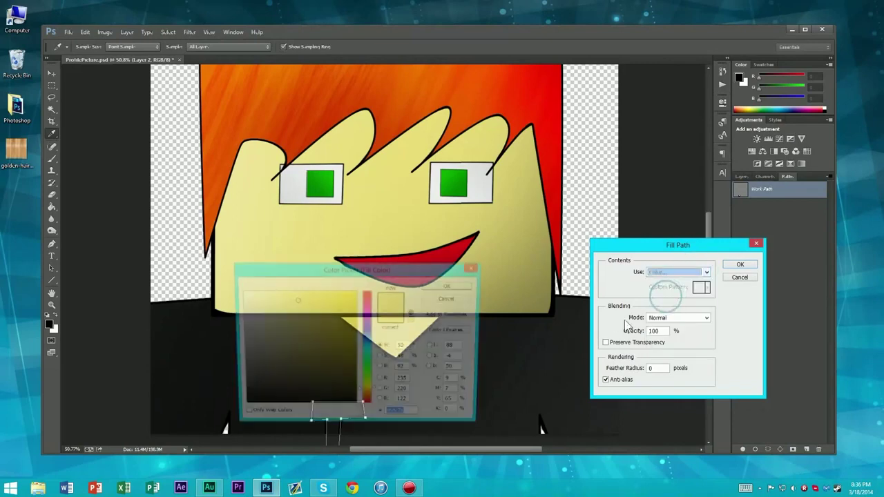
drag(361, 274, 686, 270)
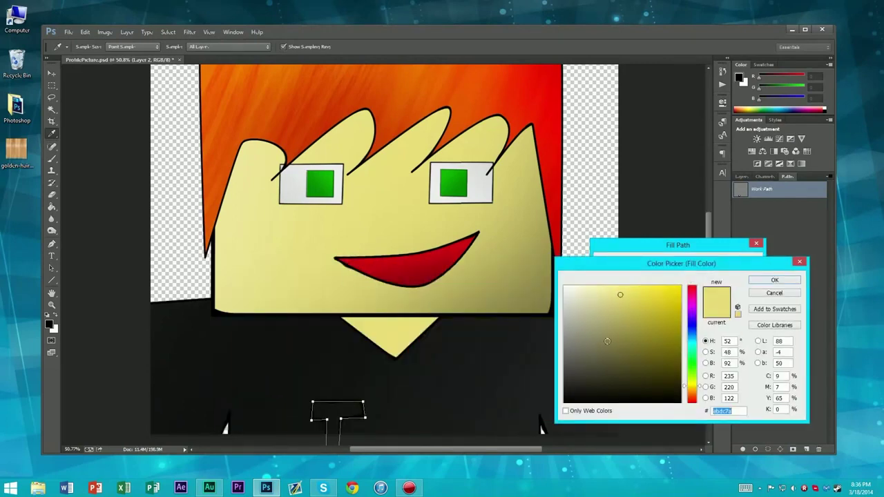
click(517, 377)
drag(563, 379, 563, 366)
click(760, 280)
click(762, 281)
click(734, 263)
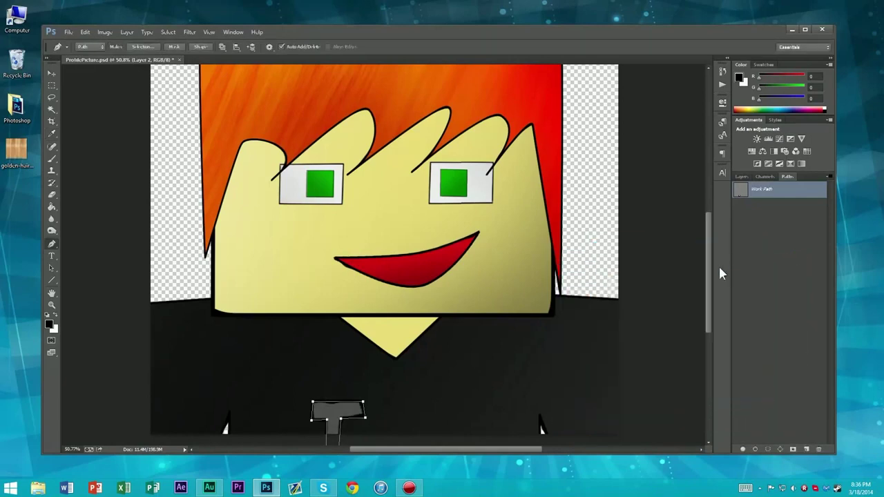
- Delete the T-shaped work path
scroll(560, 306, down, 3)
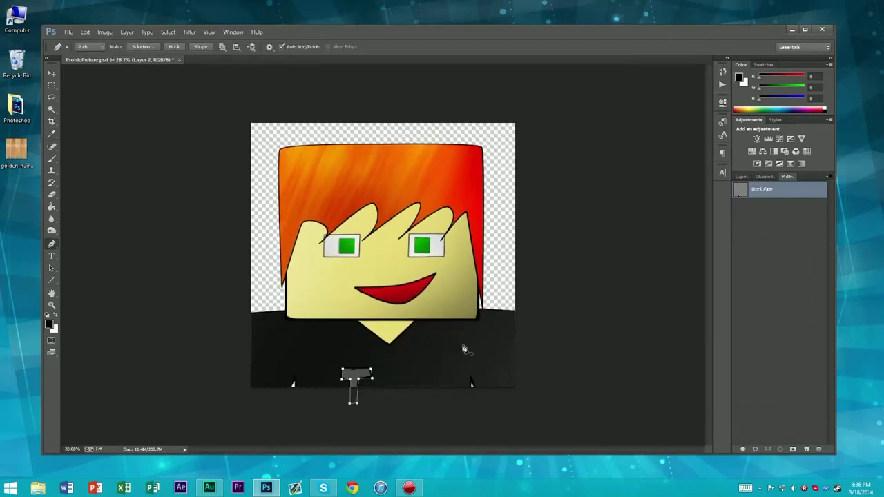
key(Delete)
scroll(361, 351, up, 2)
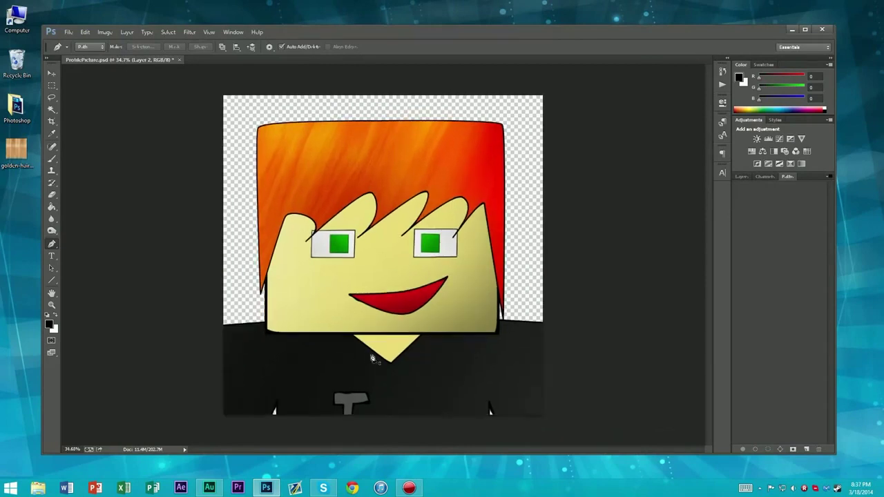
- Rename the letter's outline layer Letter_Outline and the layer holding its grey fill Letter_Fill
click(743, 176)
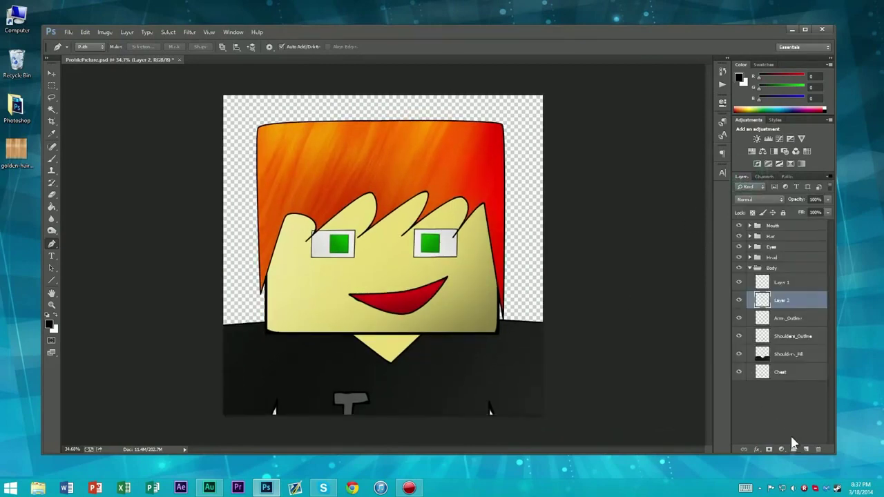
click(778, 285)
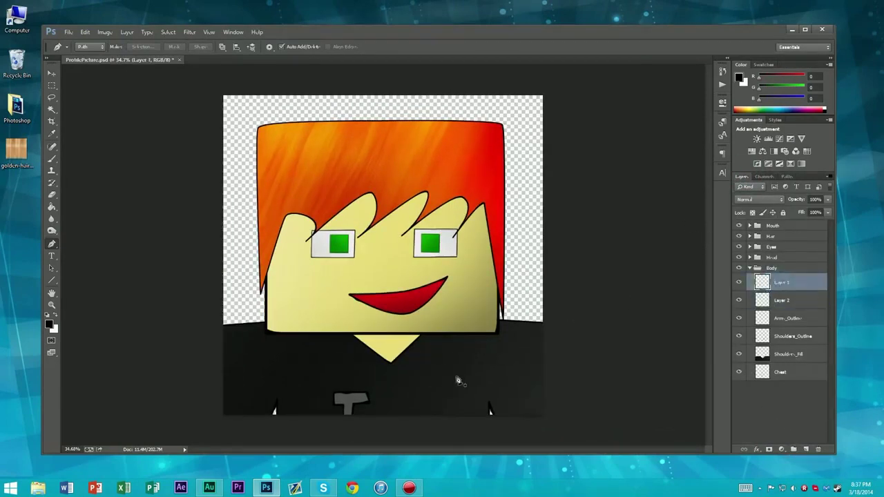
double_click(785, 284)
text(Lett)
text(gs_Outline)
key(Return)
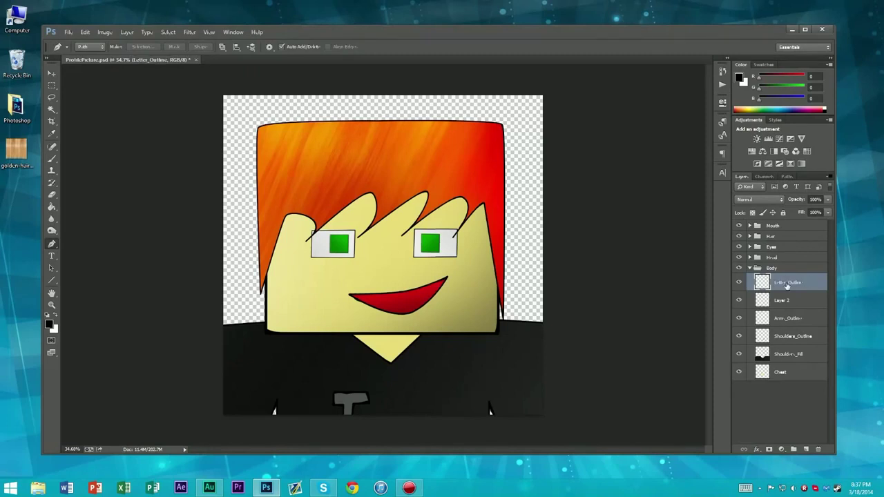
double_click(782, 301)
text(Letter_Fill)
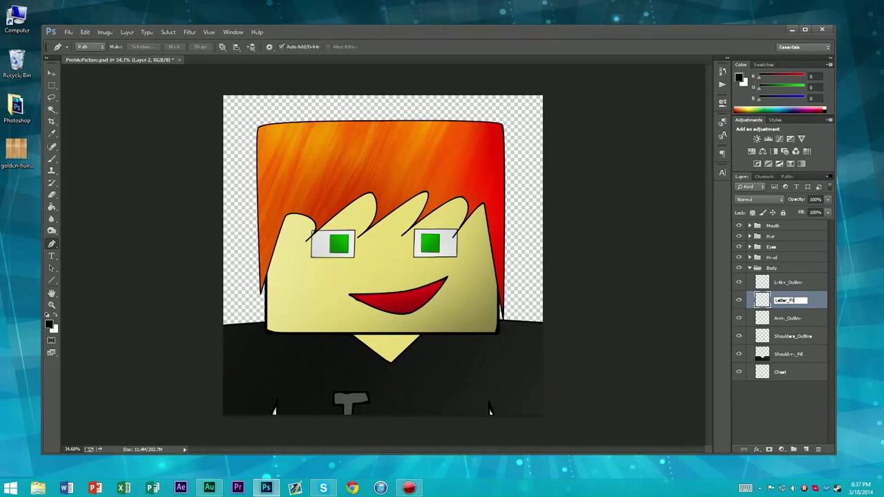
key(Return)
- Draw a closed, blocky G-shaped path with the Pen tool on the shirt, to the right of the T
click(794, 285)
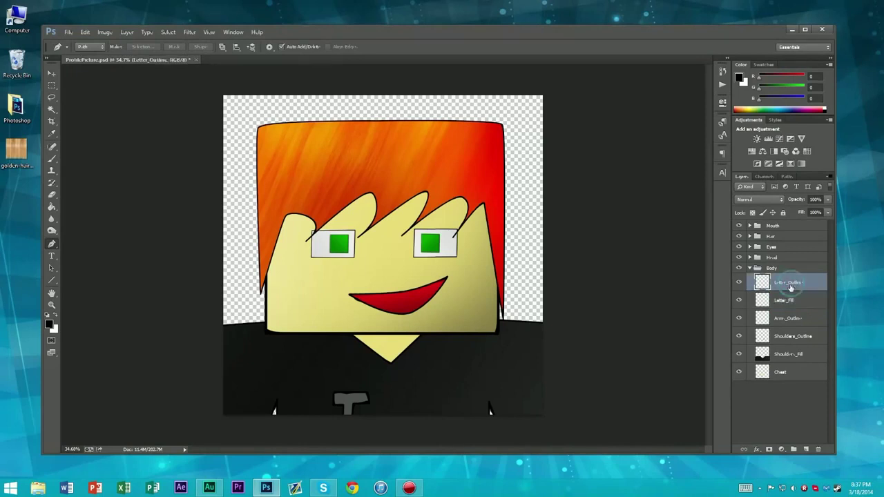
click(417, 393)
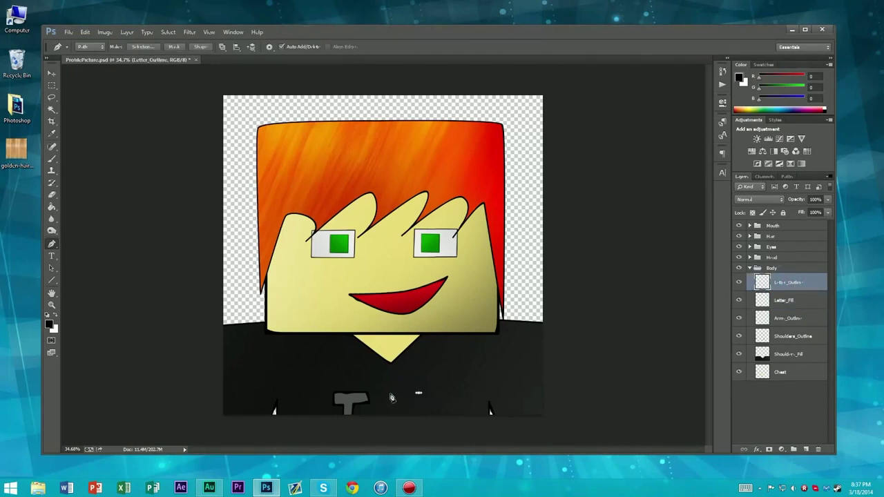
key(alt+bracketleft)
click(428, 393)
click(402, 396)
click(402, 424)
click(429, 425)
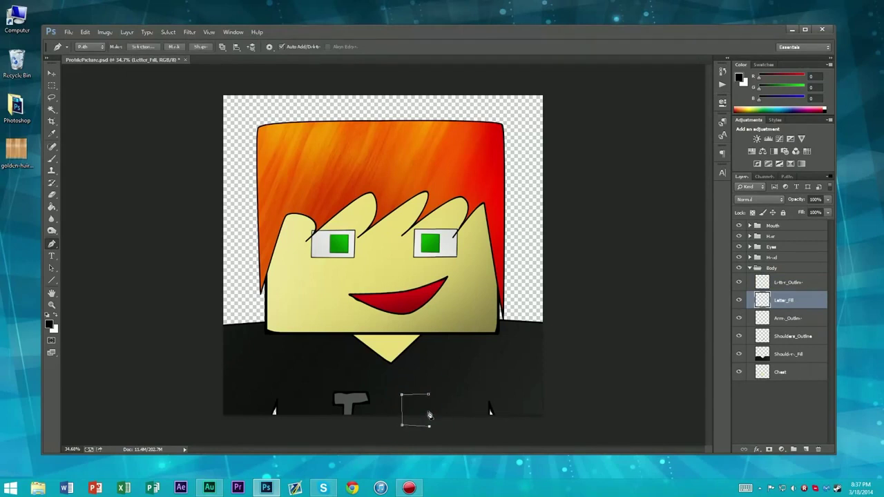
click(428, 410)
click(414, 408)
click(414, 418)
click(428, 425)
click(410, 424)
click(428, 405)
- Try to stroke and fill the G-shaped path on the Letter_Fill layer, and undo the attempt
key(Return)
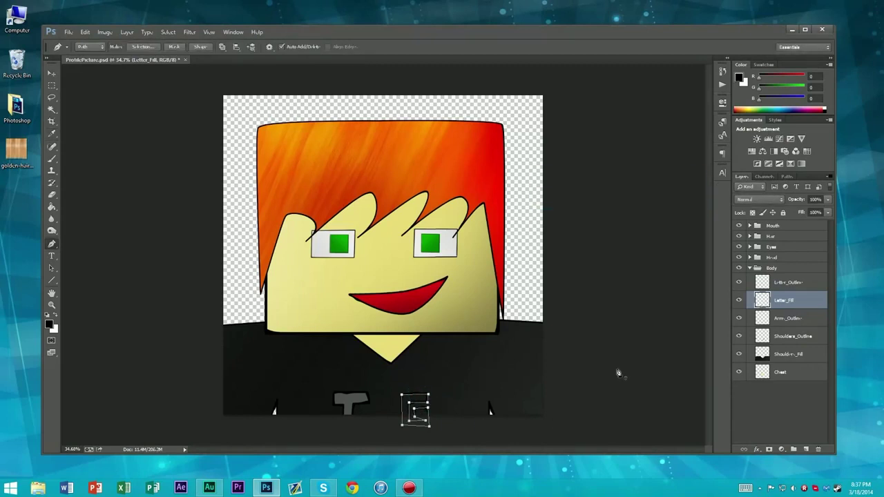
key(shift+F5)
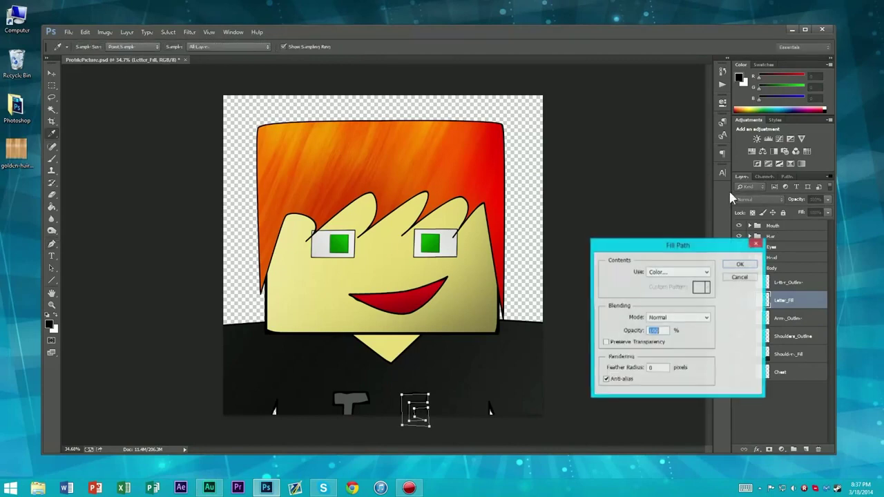
click(732, 266)
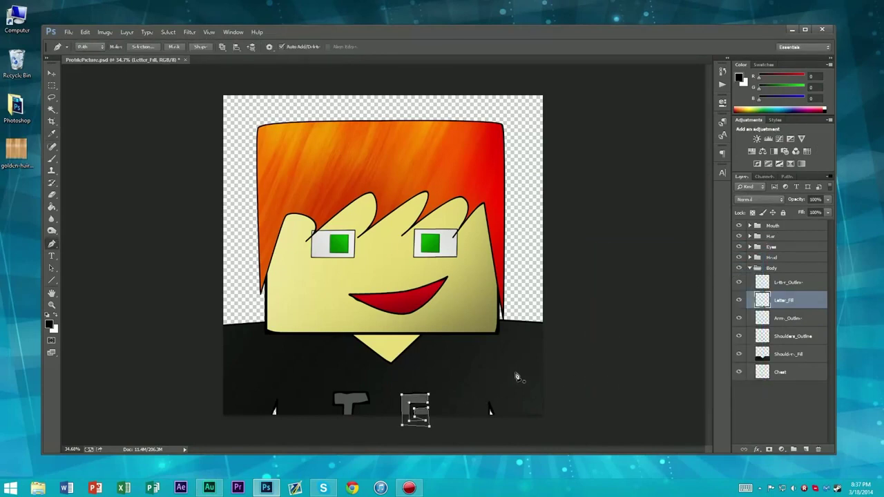
key(ctrl+z)
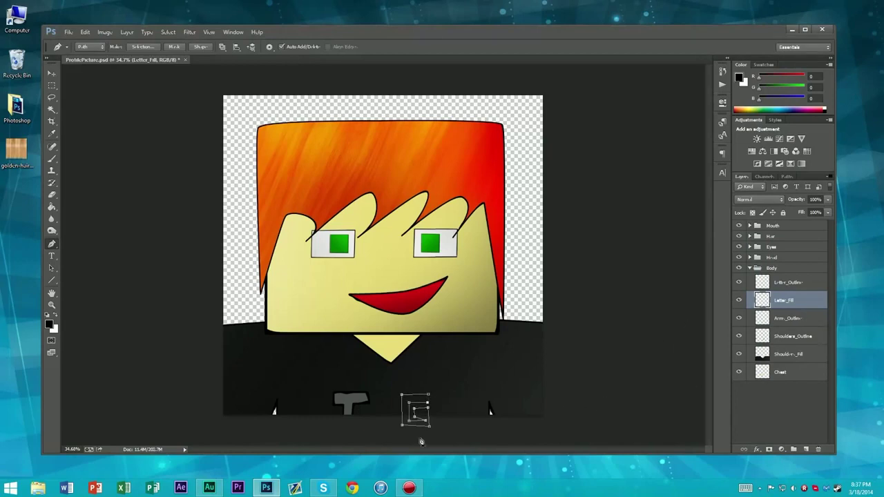
- Stroke the G-shaped path in black on the Letter_Outline layer
click(796, 285)
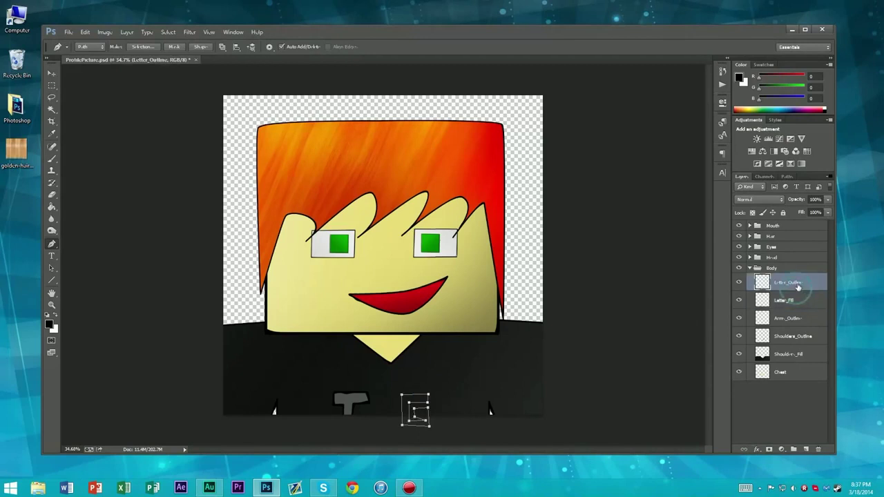
key(alt+s)
key(Return)
- Fill the G-shaped path with the same dark grey on the Letter_Fill layer and dismiss the path
click(804, 300)
key(shift+F5)
key(Return)
key(Return)
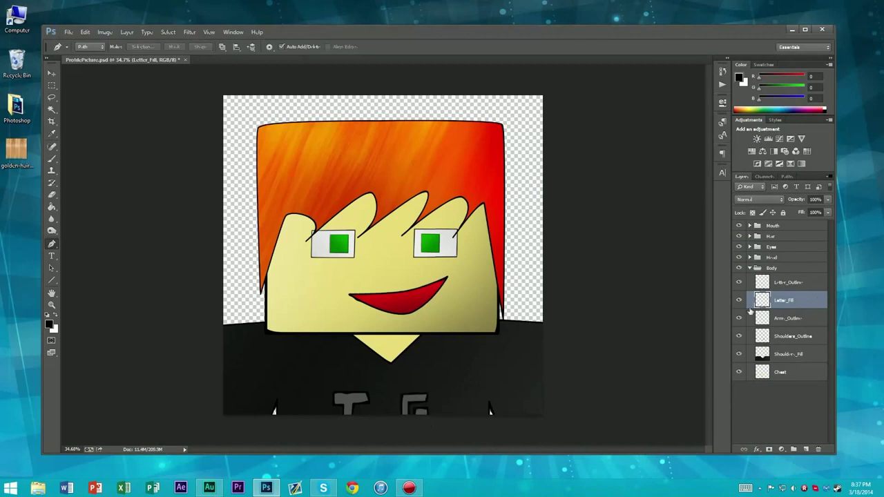
- Select the area around the G and move its outline on the Letter_Outline layer left, closer to the T
shift+click(784, 285)
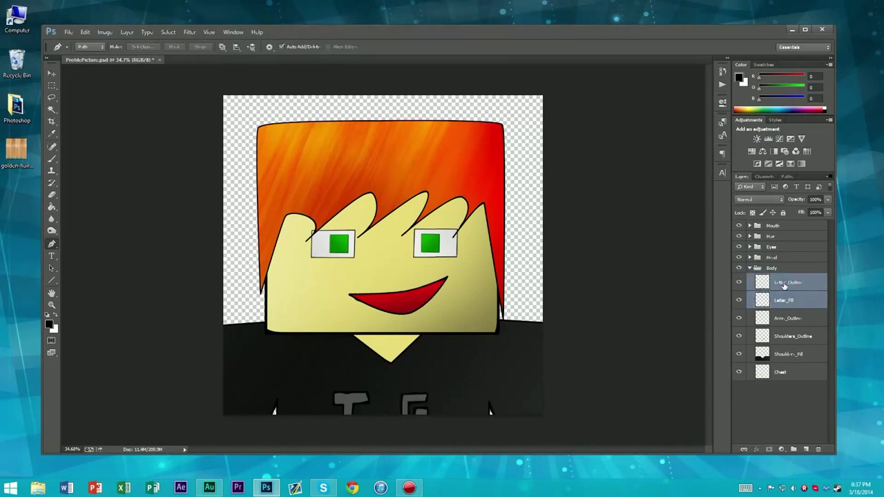
key(m)
drag(447, 384, 399, 425)
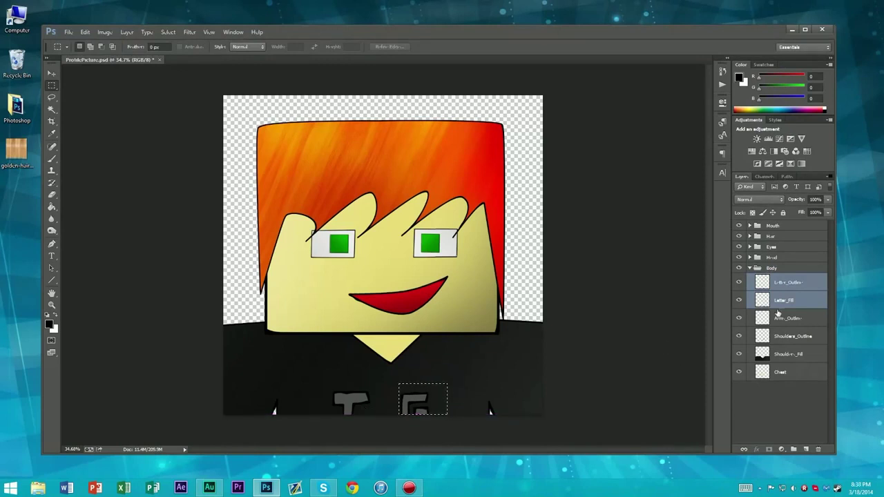
click(767, 418)
click(788, 283)
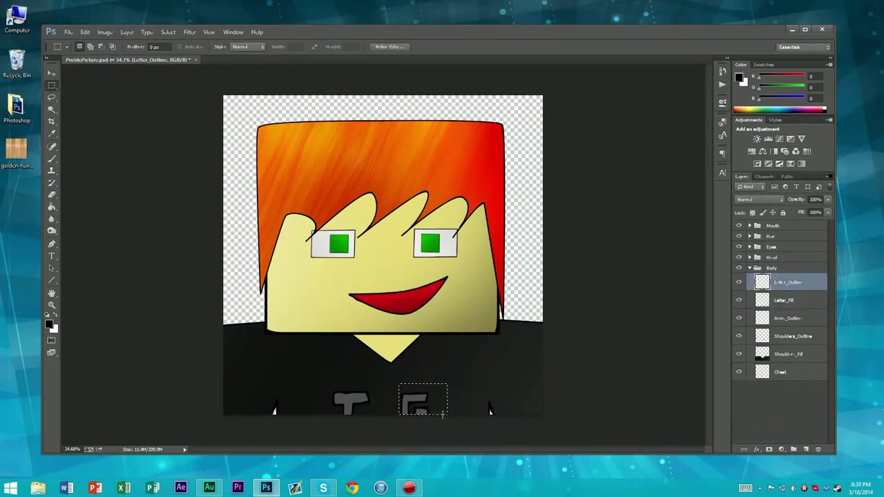
key(ctrl+t)
drag(442, 406, 420, 406)
key(Return)
- Move the G's grey fill on the Letter_Fill layer left to match its outline, and deselect
click(788, 301)
drag(455, 377, 411, 410)
key(ctrl+t)
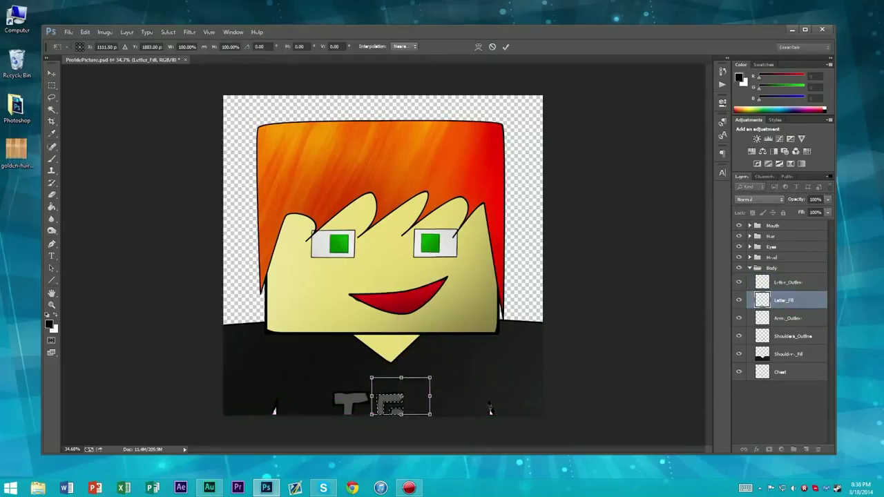
key(Return)
key(ctrl+d)
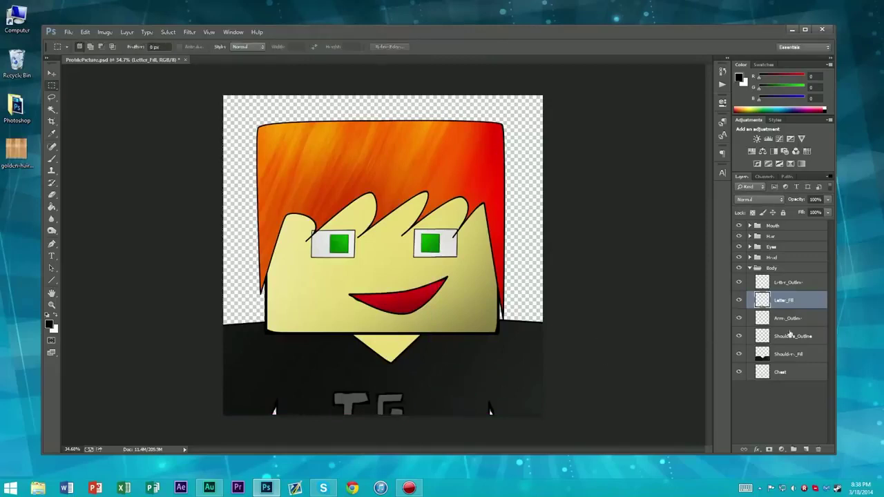
- Move the Letter_Outline and Letter_Fill layers together slightly right towards the centre of the shirt
shift+click(788, 284)
key(ctrl+t)
drag(394, 409, 415, 410)
key(Return)
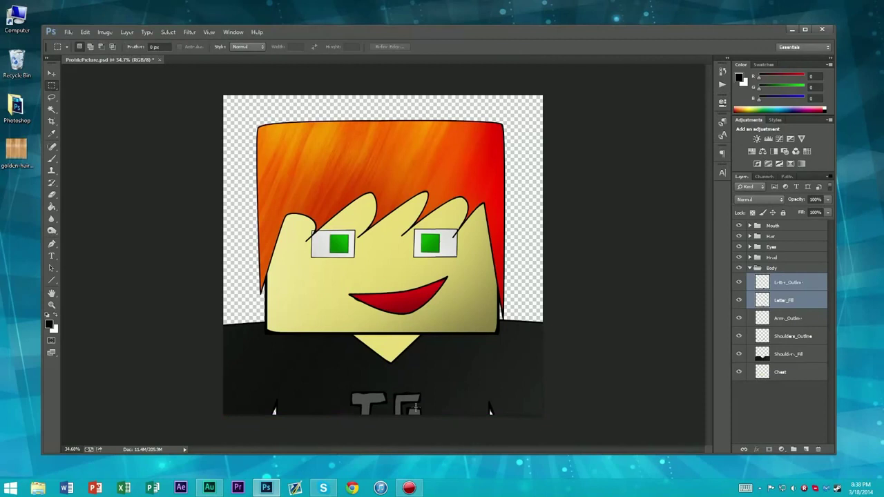
- Enlarge both letter layers together with Free Transform, stretching them up and to the right
scroll(400, 371, down, 7)
scroll(397, 381, up, 2)
key(ctrl+t)
mouse_move(406, 333)
mouse_down()
mouse_move(423, 308)
mouse_move(418, 326)
mouse_up()
key(Return)
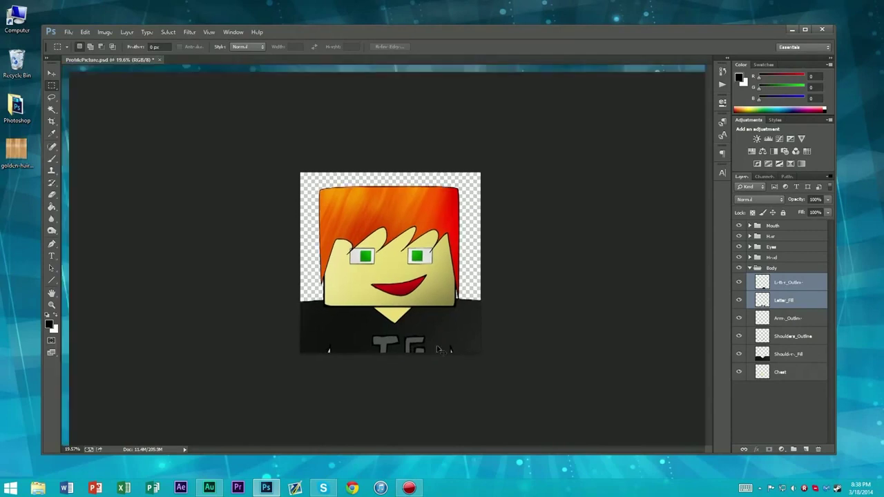
- Move the Letter_Outline and Letter_Fill layers together slightly left with Free Transform to centre the letters on the shirt
key(ctrl+t)
drag(411, 340, 401, 341)
key(Return)
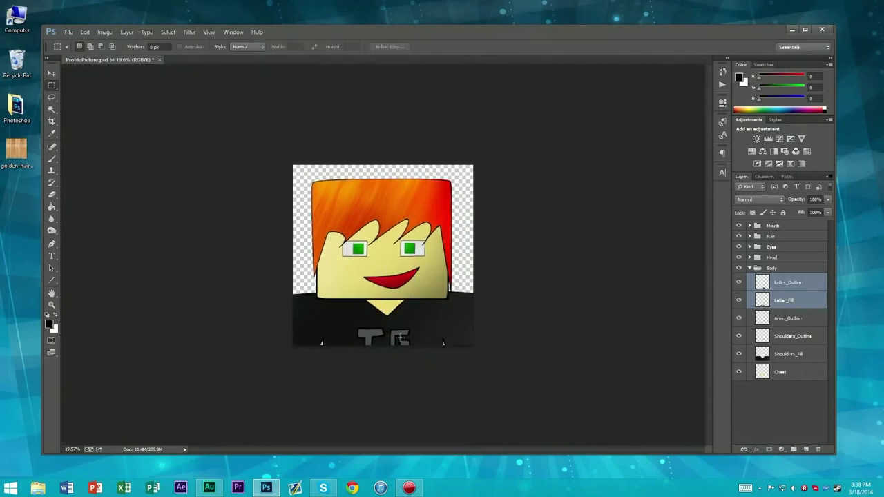
scroll(418, 325, up, 4)
scroll(419, 324, down, 4)
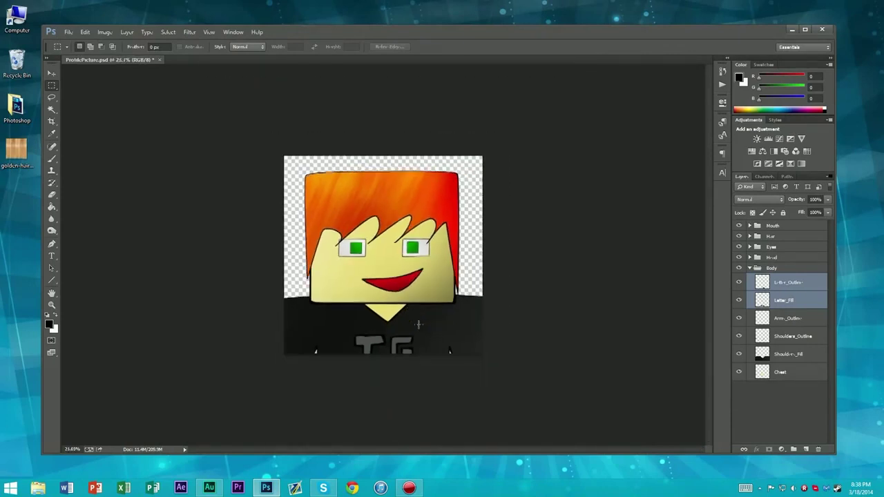
- Save the profile picture document and clear the layer selection
click(69, 32)
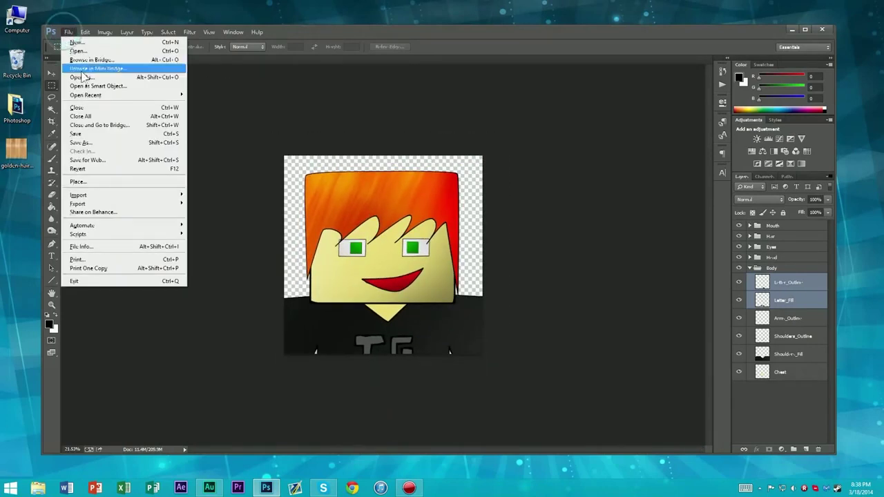
click(83, 134)
scroll(391, 253, up, 4)
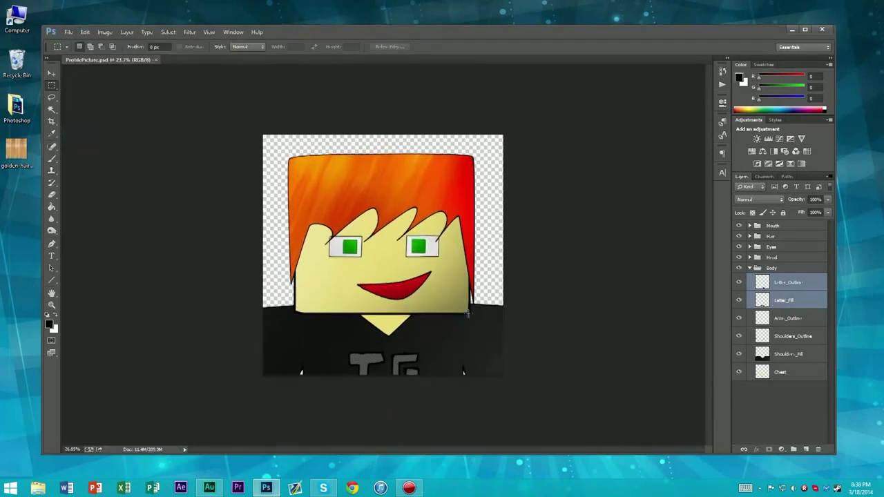
scroll(461, 311, down, 5)
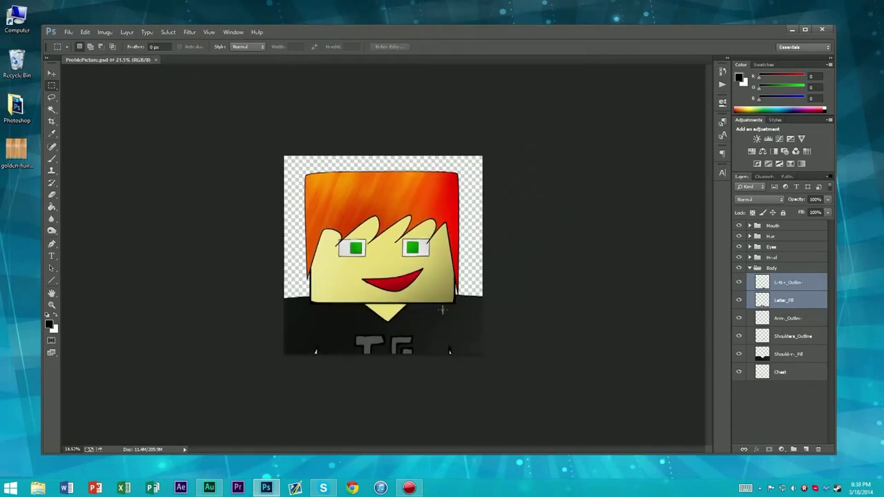
scroll(441, 309, up, 3)
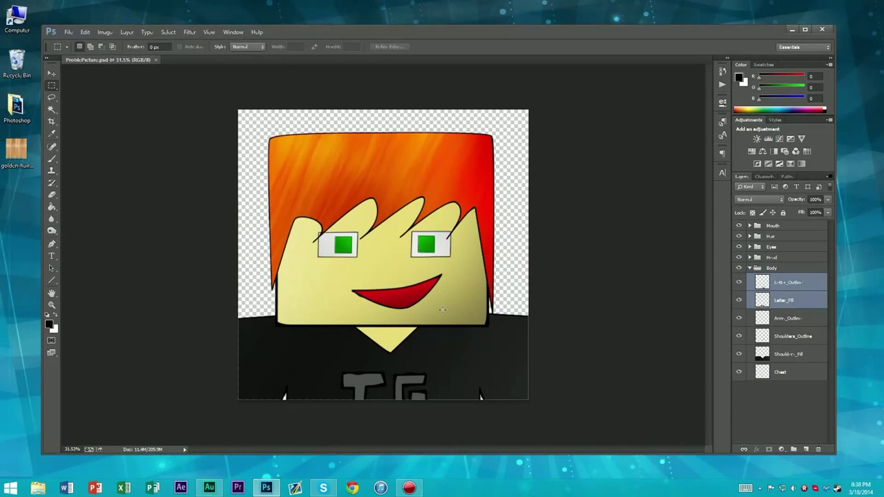
click(774, 415)
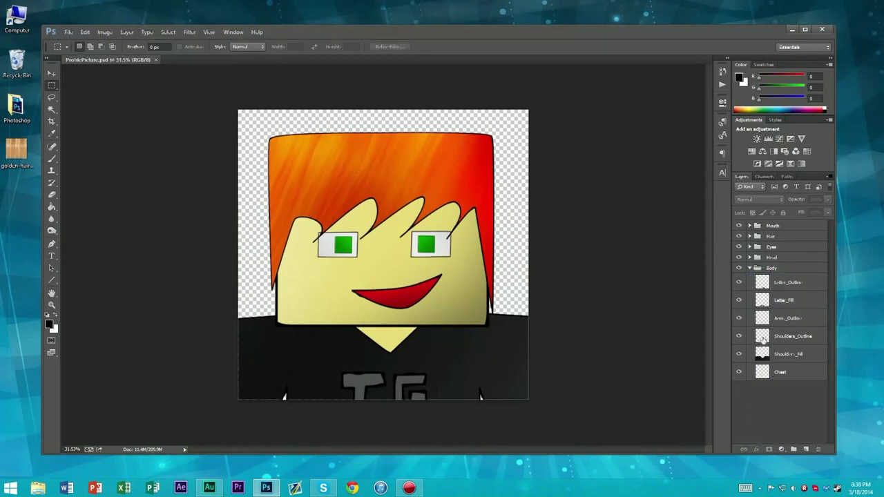
- Open the Hair group's layer style and enable a Drop Shadow on it
click(777, 237)
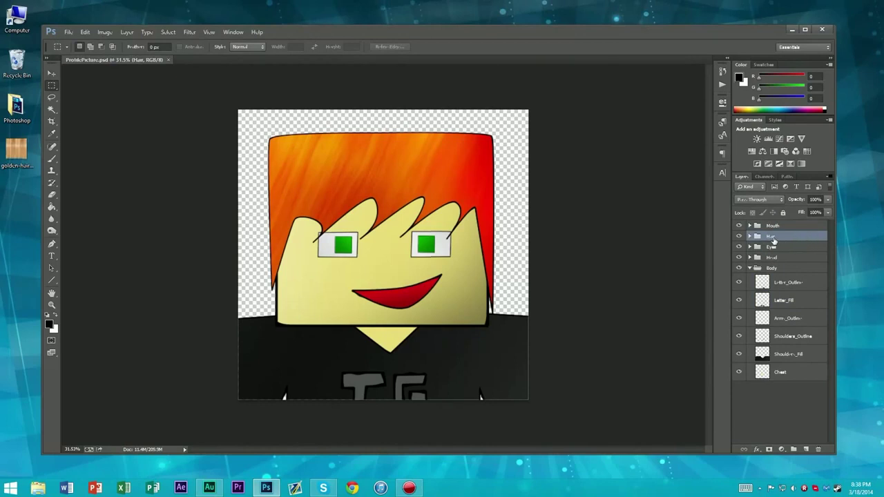
double_click(772, 237)
key(Return)
double_click(807, 237)
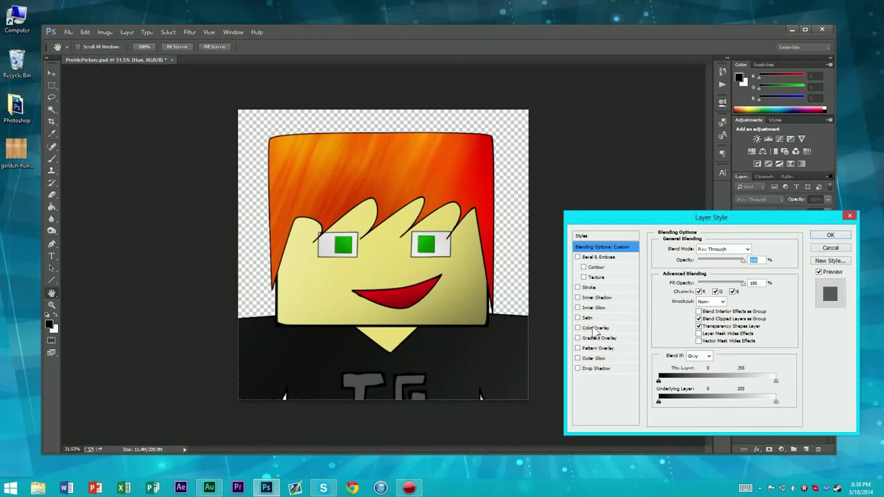
click(594, 369)
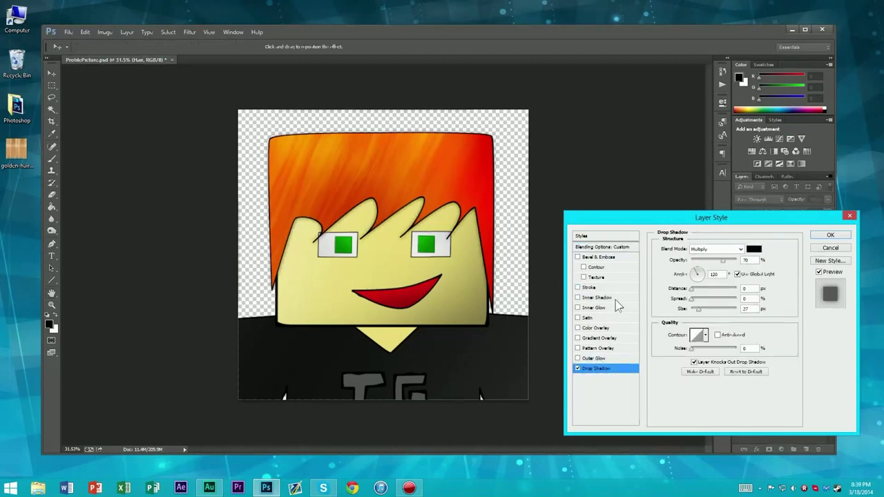
- Set the Hair group's shadow angle to 147° and distance to 30 px, and lower its opacity to about 60%
drag(724, 261, 738, 260)
click(692, 270)
drag(692, 290, 705, 290)
drag(736, 260, 718, 261)
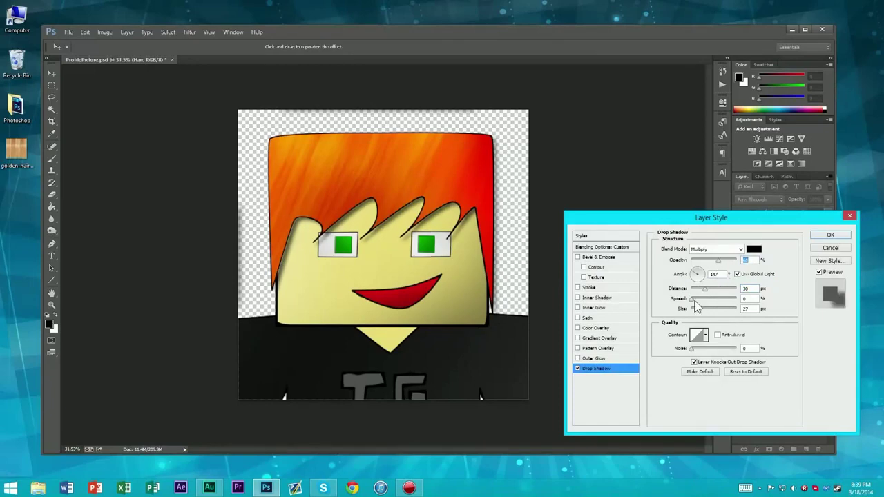
- Set the hair shadow's opacity to 100%, size to about 49 px and distance to 27 px, and apply the style
drag(699, 314, 699, 314)
drag(720, 265, 736, 261)
mouse_move(697, 311)
mouse_down()
mouse_move(726, 317)
mouse_move(705, 314)
mouse_up()
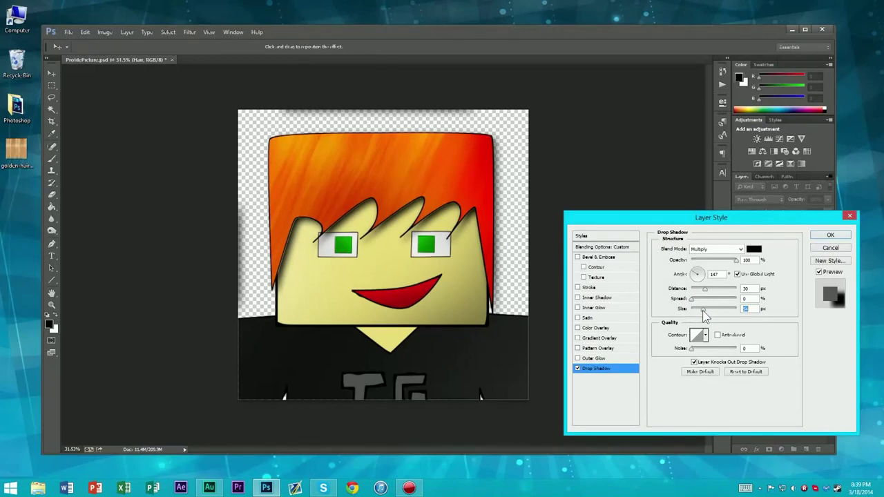
drag(702, 311, 702, 313)
click(702, 294)
mouse_move(700, 293)
mouse_down()
mouse_move(688, 295)
mouse_move(703, 293)
mouse_up()
click(830, 235)
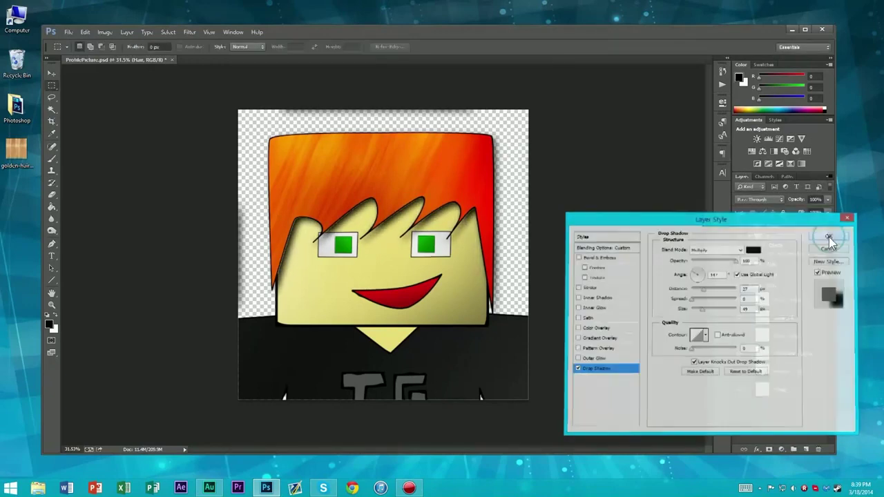
- Move the golden hair texture layer in the Hair group down and right off the hair to expose its leftover edges
scroll(335, 239, up, 3)
scroll(335, 239, down, 4)
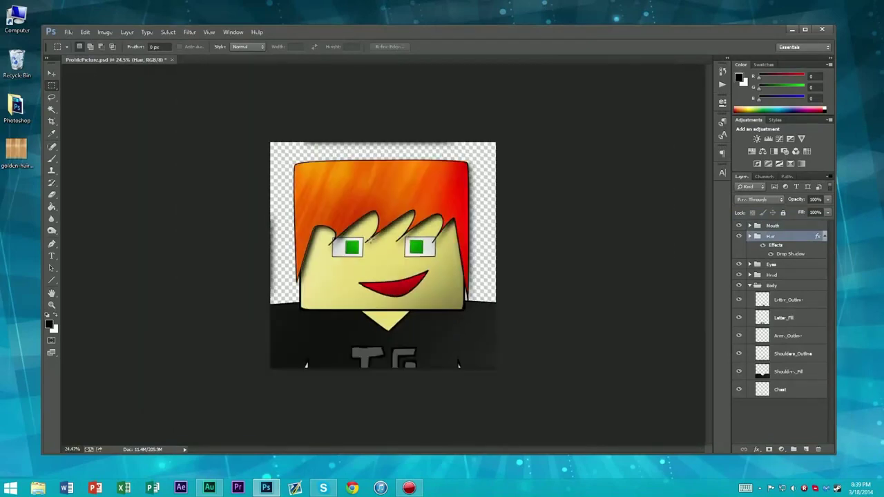
key(ctrl+0)
click(749, 236)
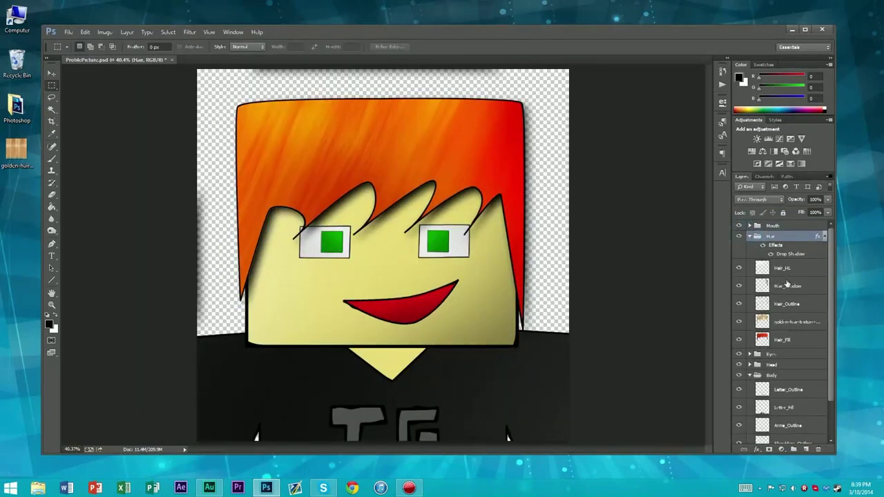
click(792, 319)
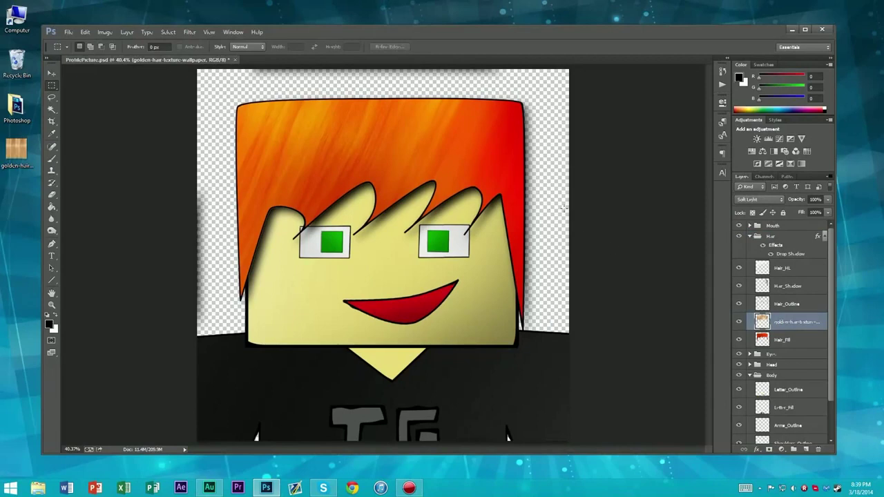
key(ctrl+t)
drag(410, 170, 482, 233)
key(Return)
- Select the stray texture above the displaced hair shape, delete it and deselect
drag(282, 426, 185, 228)
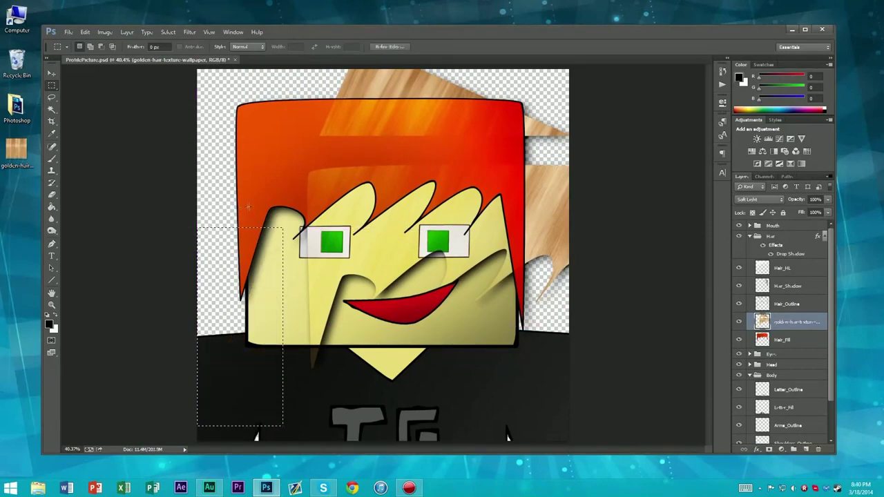
drag(595, 147, 211, 45)
key(Delete)
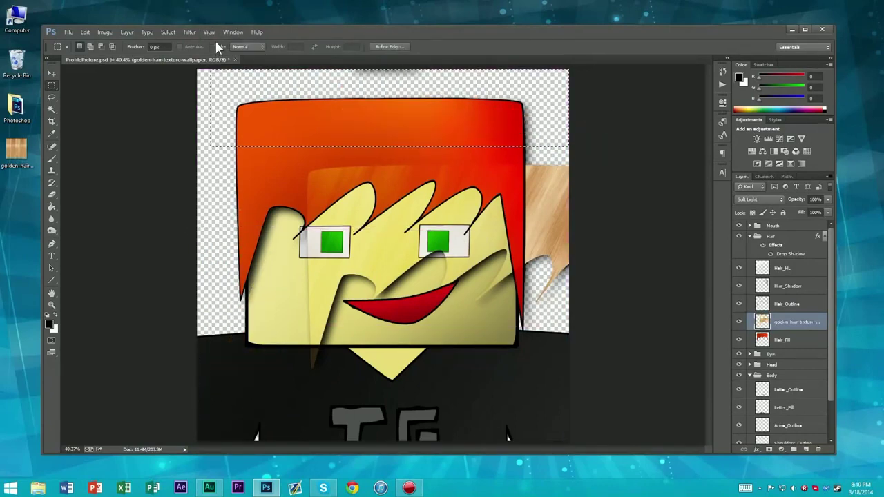
key(ctrl+d)
- Shift the hair texture down and left, delete its remaining excess along the upper left and deselect
drag(491, 229, 429, 290)
drag(391, 149, 181, 48)
key(Delete)
click(387, 158)
- Move the hair texture up above the hair with Free Transform and delete the stray texture fragment over the shirt
key(ctrl+t)
drag(409, 209, 407, 117)
key(Return)
key(m)
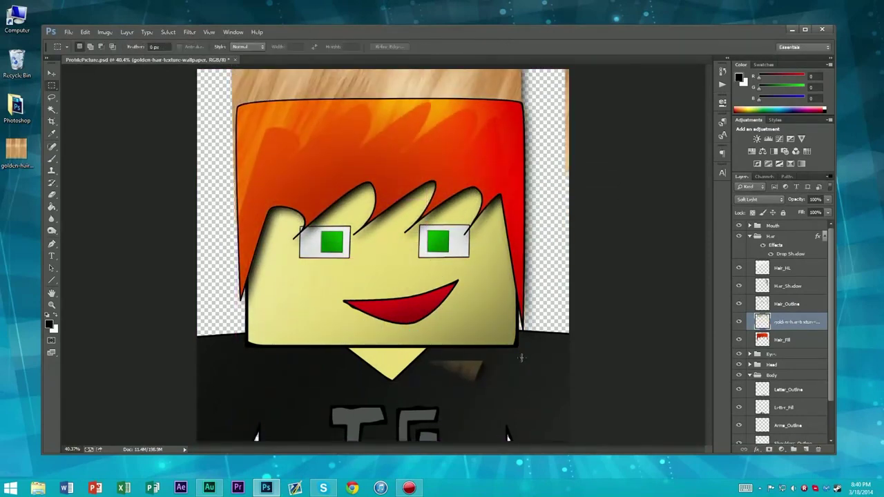
drag(519, 339, 326, 421)
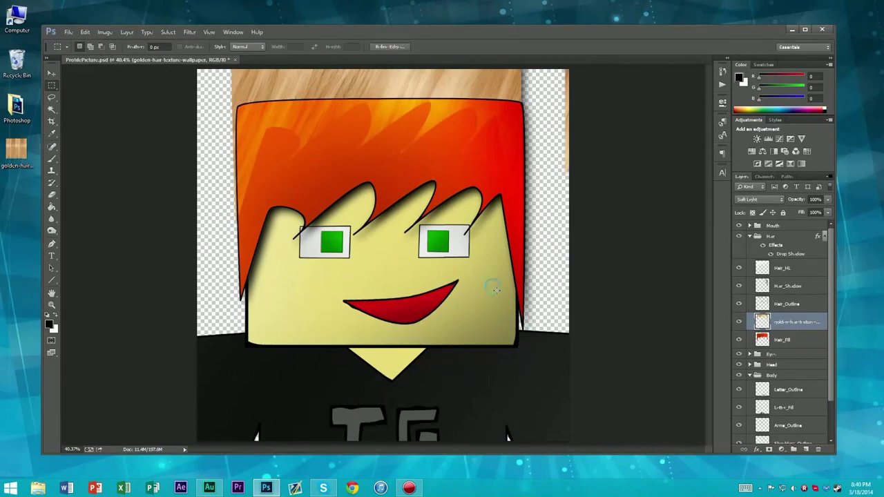
- Move the hair texture back down over the hair with Free Transform, nudging it horizontally until it lines up with the hair outline
key(ctrl+t)
drag(465, 144, 470, 224)
key(Right)
key(Right)
key(Right)
key(Right)
key(Right)
key(Right)
key(Right)
key(Right)
key(Right)
key(Right)
key(Right)
key(Right)
key(Right)
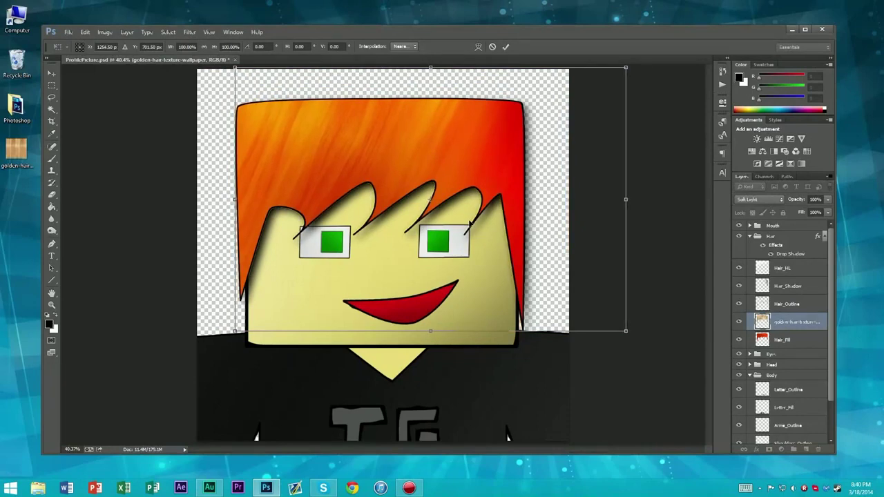
key(Left)
key(Left)
key(Left)
key(Right)
key(Right)
key(Right)
key(Return)
- Increase the size of the Hair group's drop shadow to soften it, and apply the style
scroll(469, 220, down, 11)
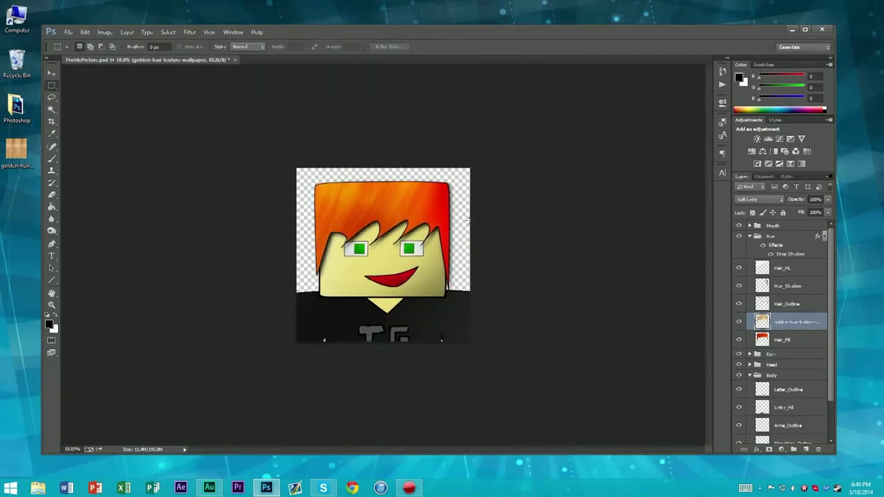
scroll(469, 221, up, 6)
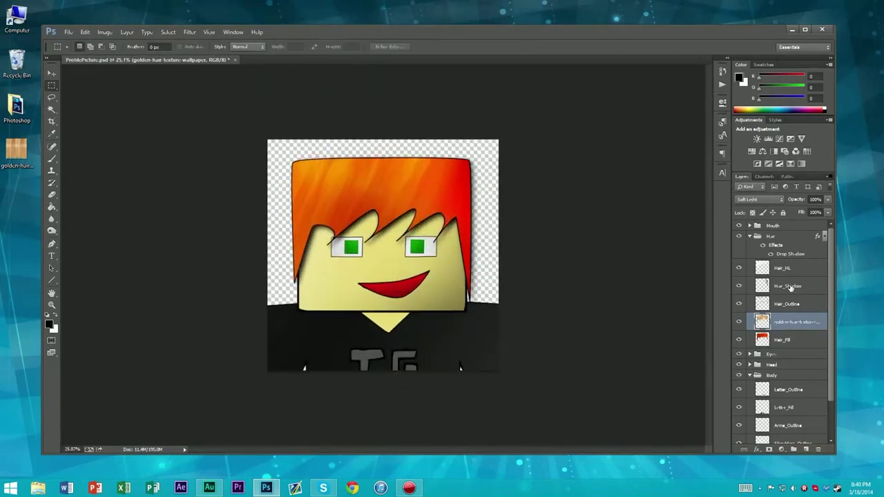
double_click(812, 237)
click(599, 369)
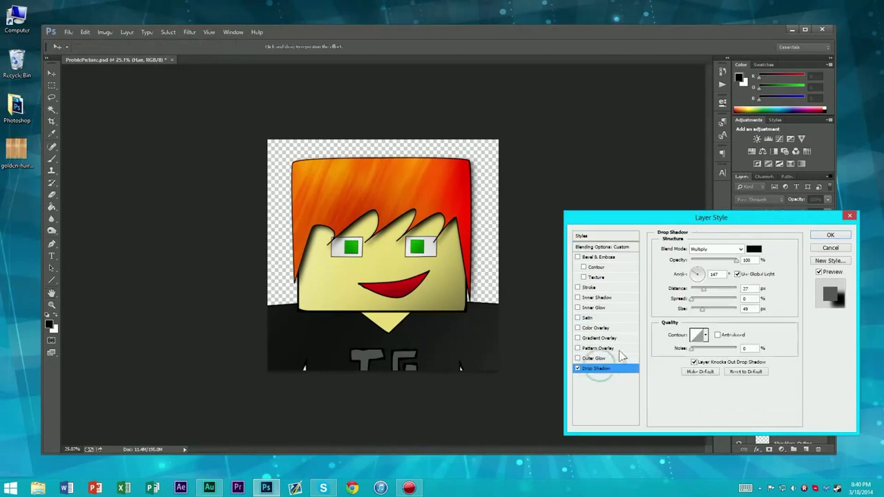
drag(702, 311, 708, 311)
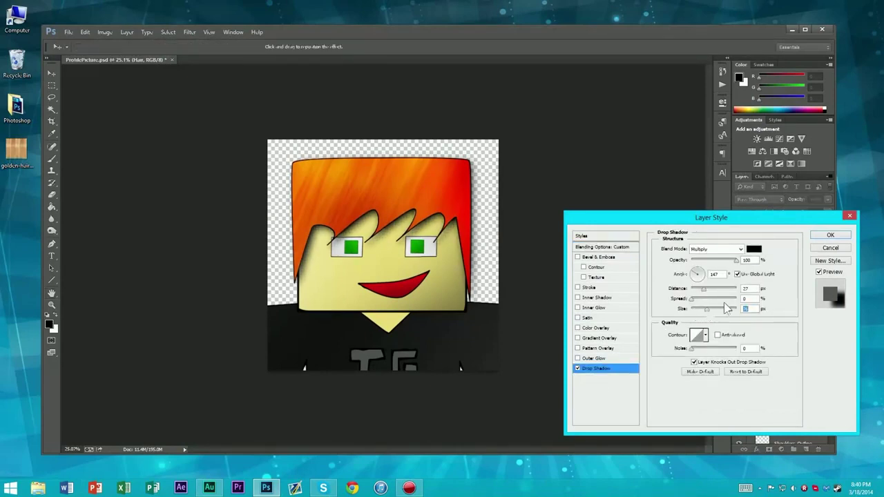
click(830, 235)
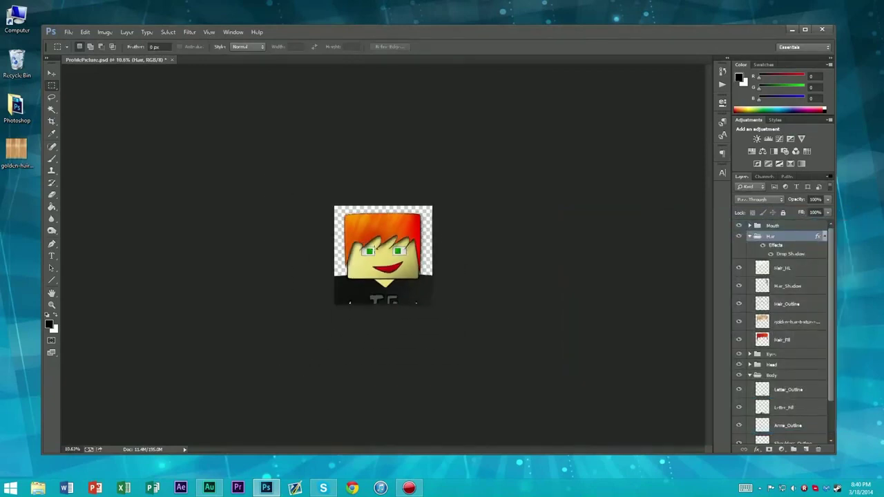
- Check the whole picture with the softened hair shadow and save the document
scroll(443, 262, down, 2)
scroll(444, 263, up, 5)
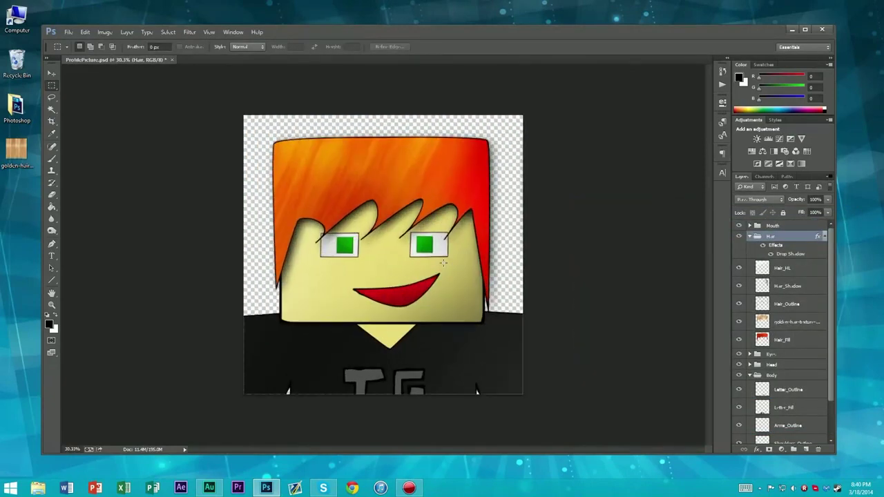
click(68, 32)
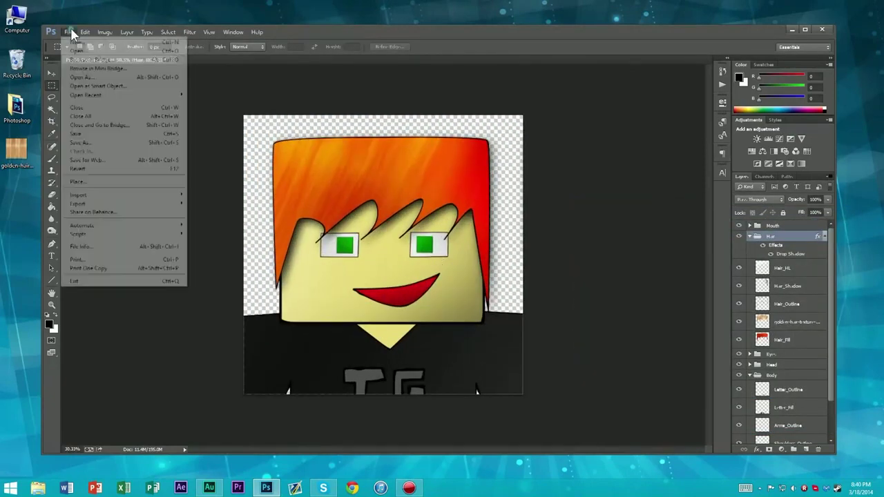
click(86, 134)
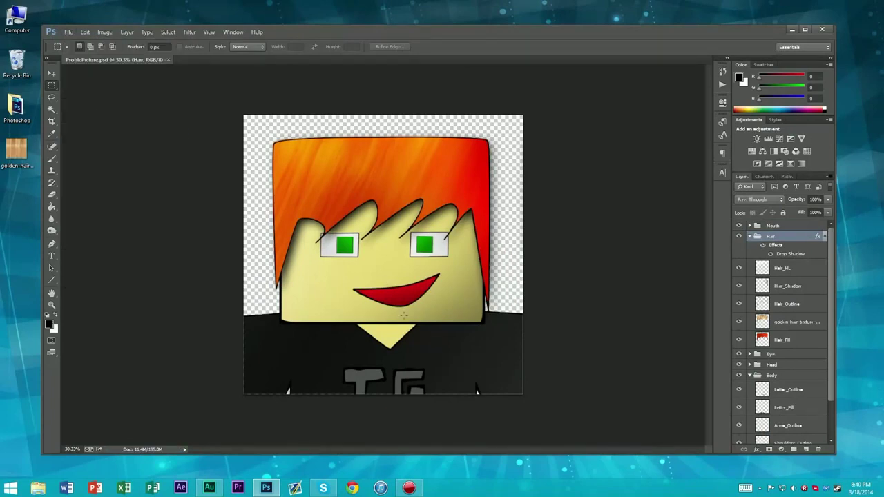
- Collapse the Hair and Body layer groups
scroll(403, 316, up, 6)
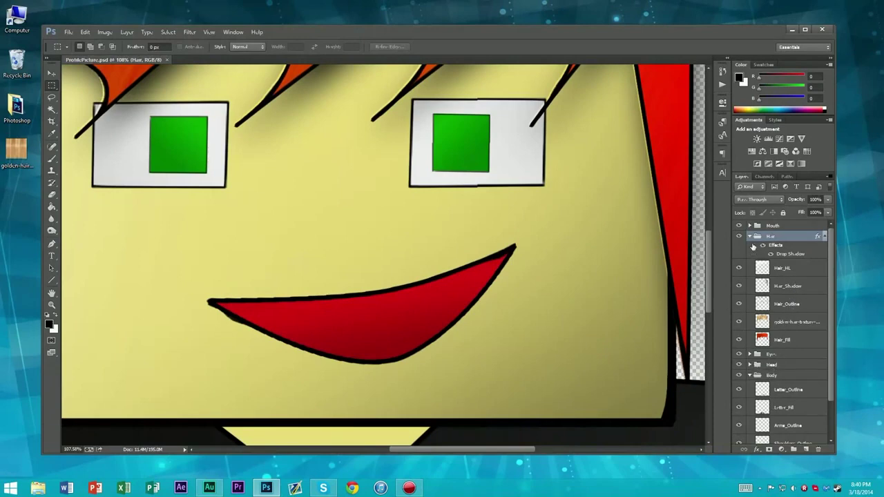
click(750, 236)
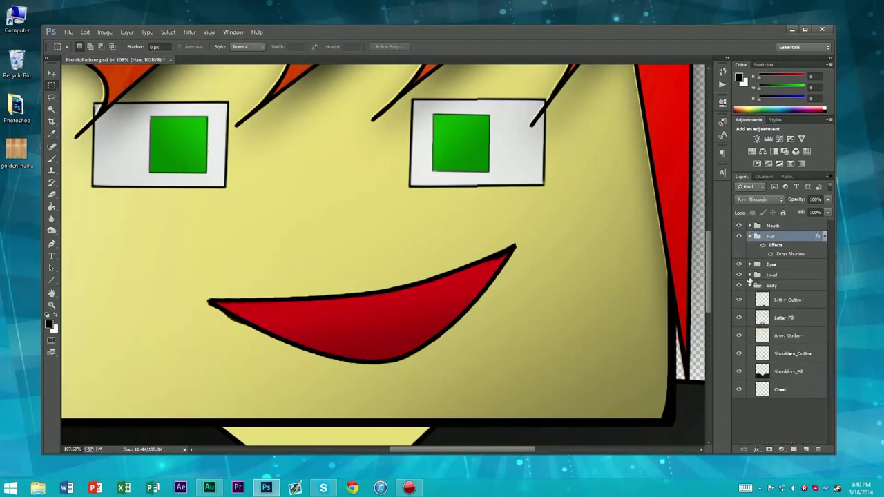
click(750, 286)
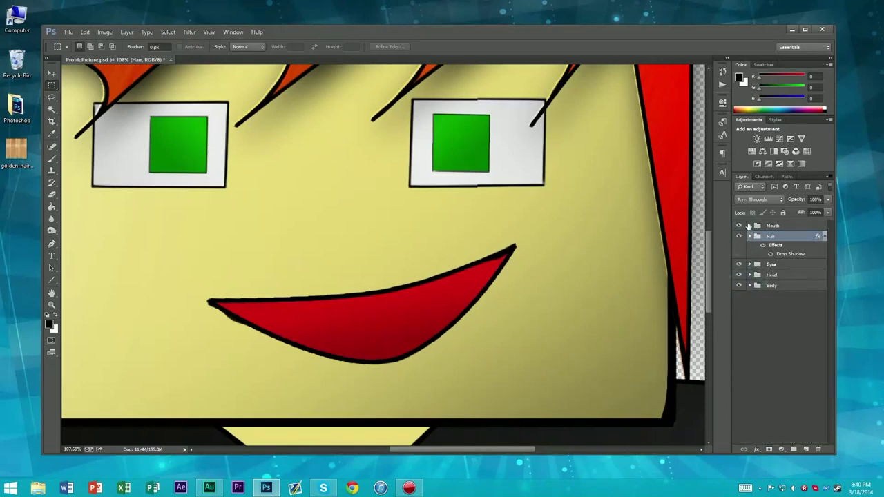
- Expand the Mouth layer group and select the Mouth_Fill layer
click(750, 226)
click(786, 252)
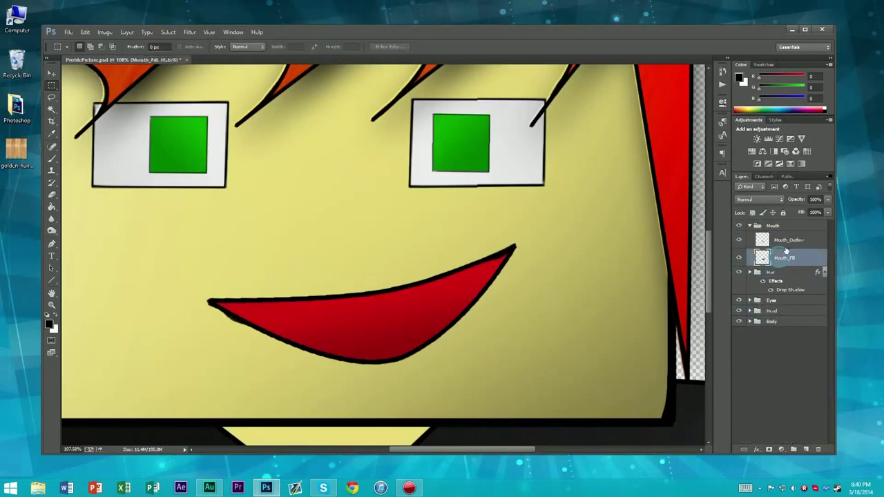
click(822, 240)
right_click(822, 241)
click(823, 242)
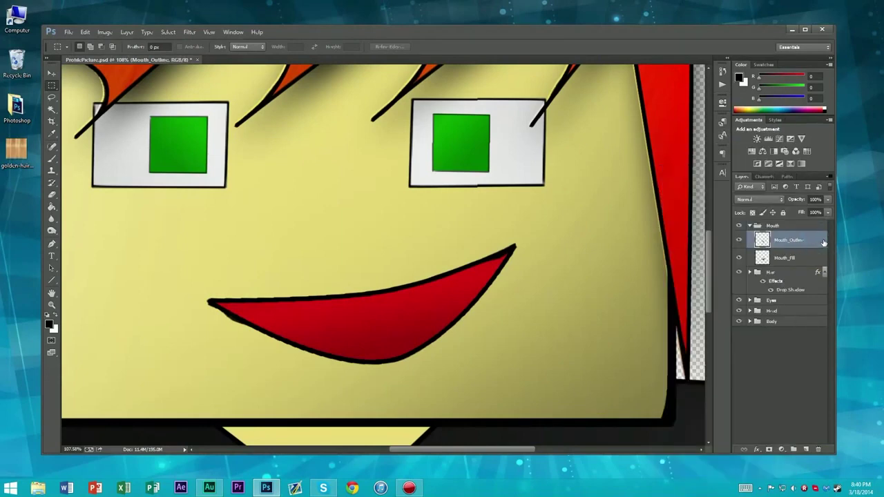
double_click(818, 242)
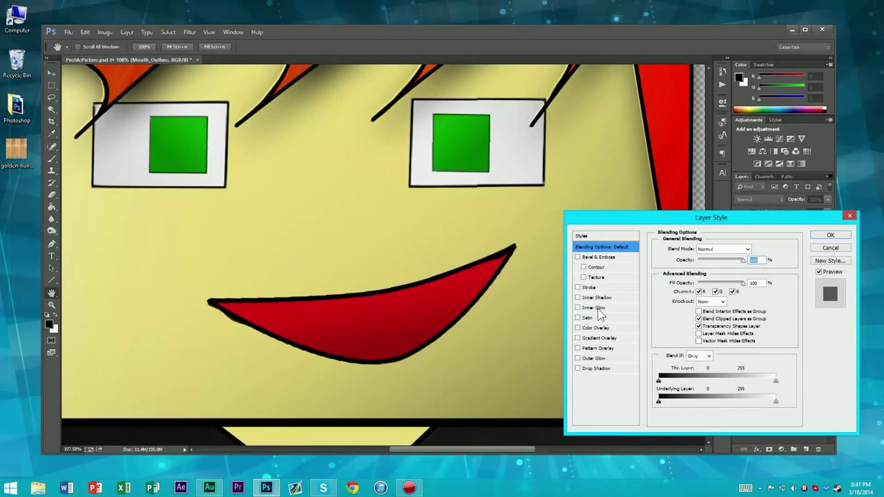
click(595, 298)
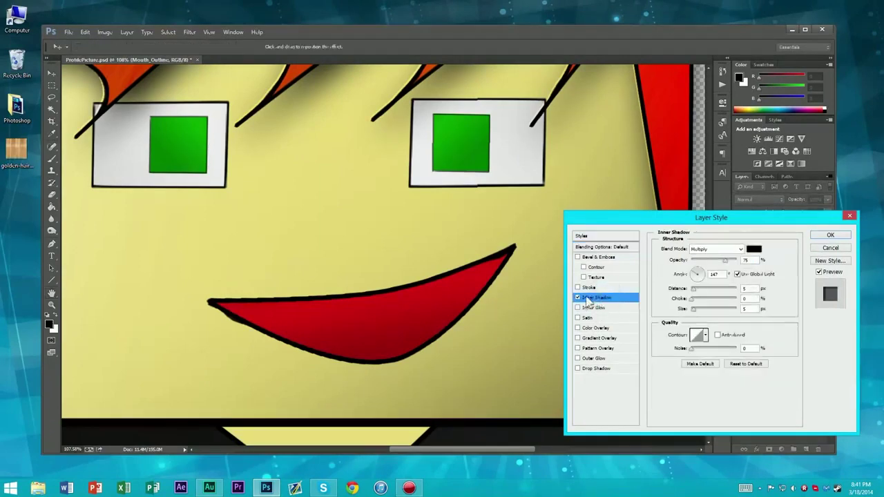
drag(725, 260, 772, 274)
drag(692, 289, 710, 309)
click(831, 235)
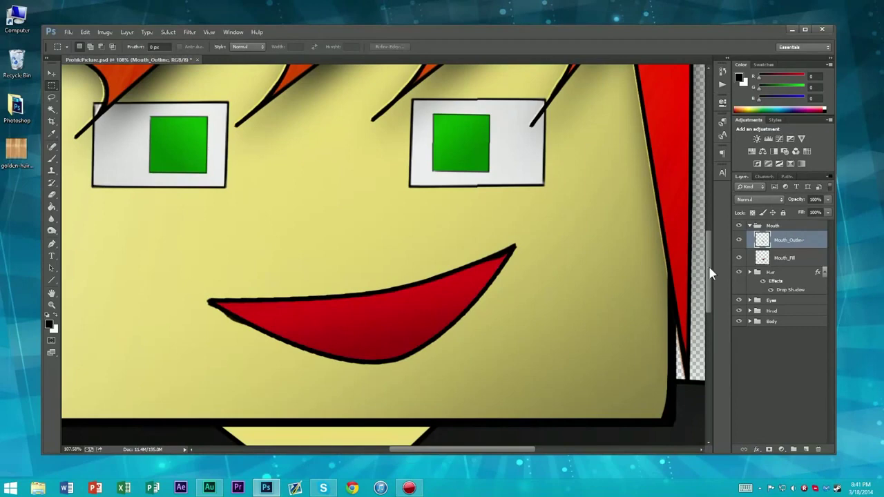
- Add an inner shadow to the Mouth_Fill layer with 100% opacity, a distance of about 17 px and a size of about 41 px
click(787, 261)
right_click(819, 260)
click(820, 260)
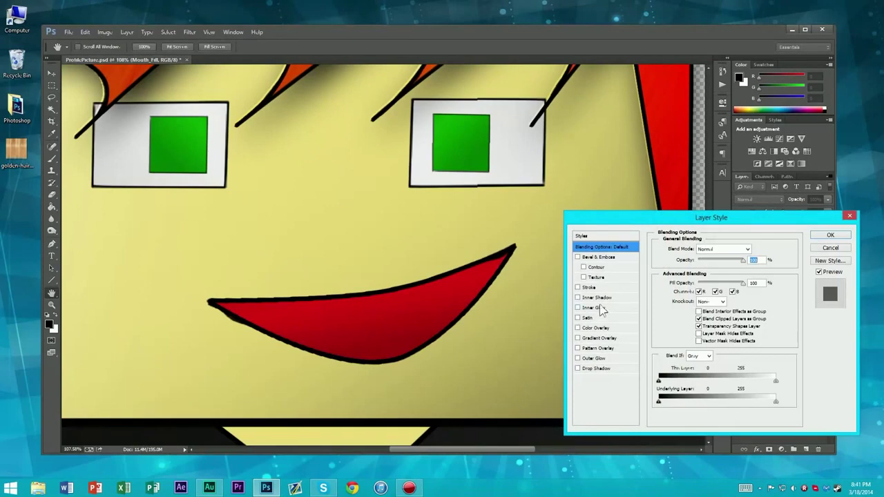
click(595, 297)
drag(728, 261, 736, 262)
mouse_move(693, 308)
mouse_down()
mouse_move(701, 314)
mouse_move(700, 291)
mouse_move(702, 309)
mouse_move(691, 301)
mouse_up()
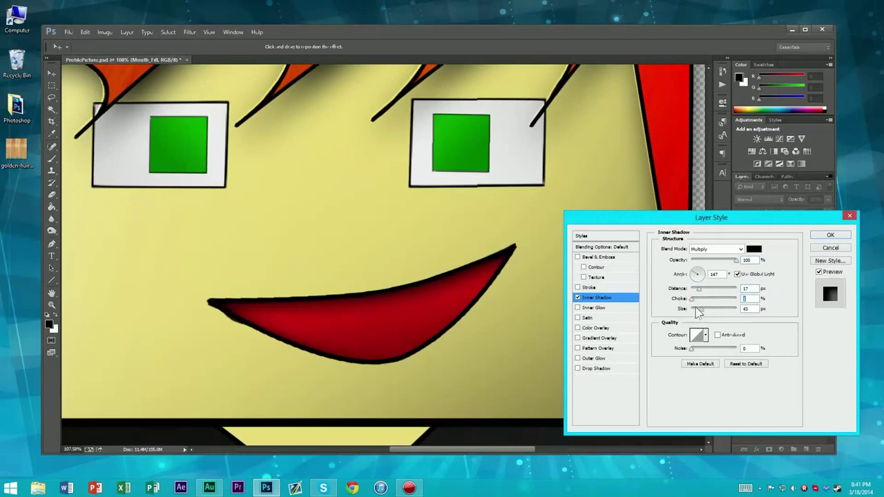
click(831, 235)
- Collapse the Mouth layer group and expand the Eyes layer group
key(m)
scroll(456, 218, down, 5)
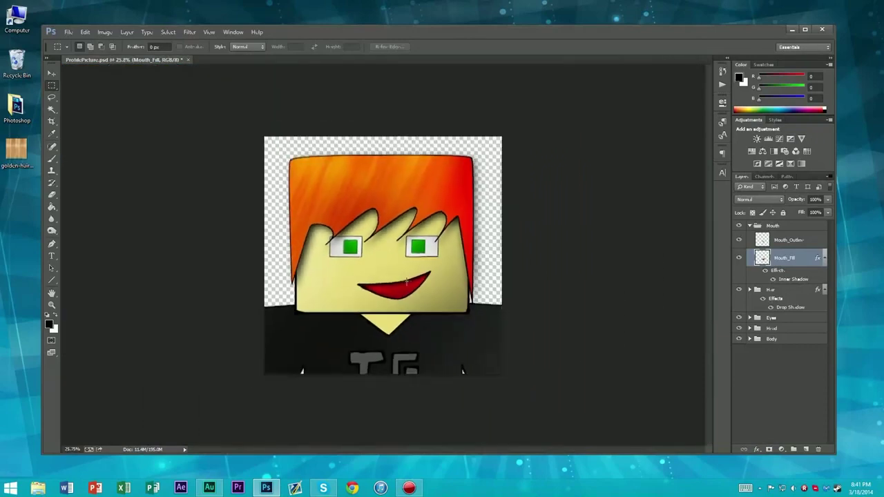
scroll(454, 215, up, 5)
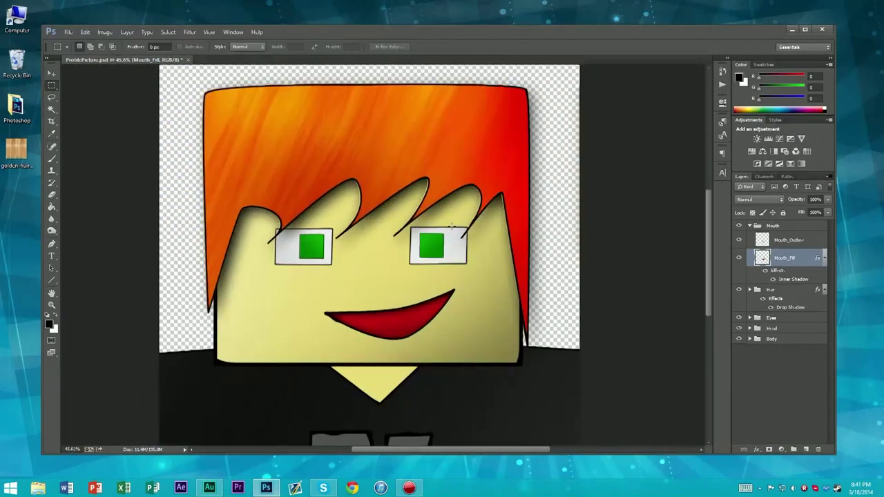
scroll(429, 334, up, 2)
scroll(387, 290, down, 3)
scroll(290, 235, up, 4)
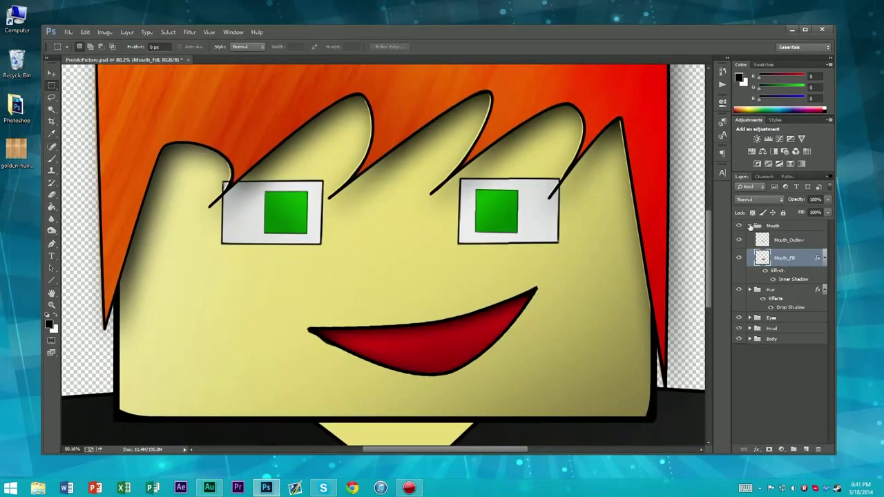
click(750, 226)
click(748, 265)
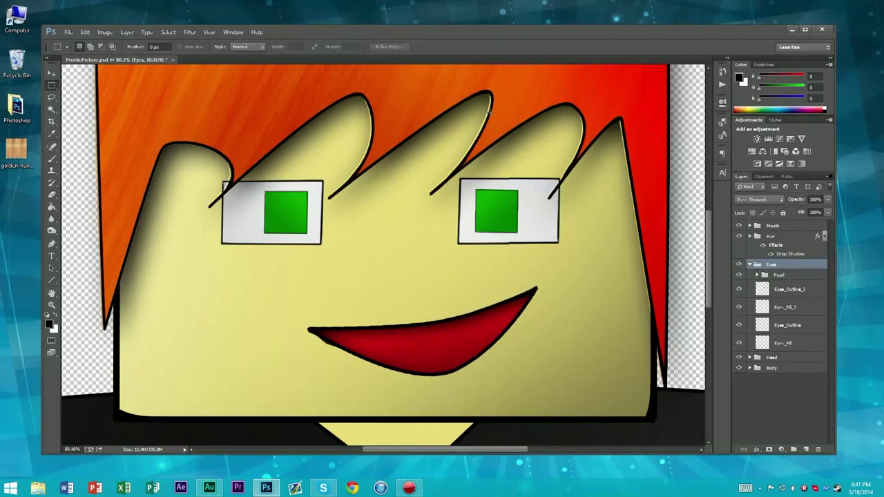
- Nudge the golden-hair texture layer horizontally with Free Transform until it lines up with the hair outline, and collapse the Hair group
drag(482, 109, 493, 125)
click(526, 123)
click(750, 236)
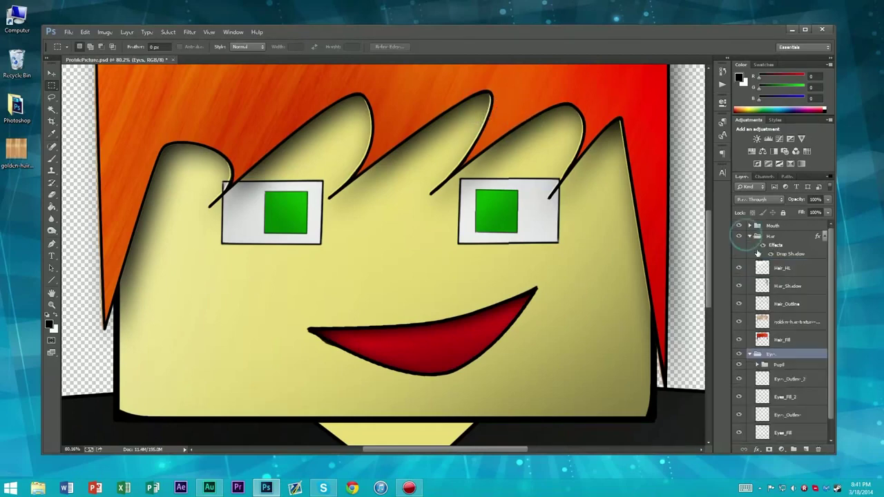
click(786, 321)
key(ctrl+t)
key(Right)
key(Right)
key(Right)
key(Right)
key(Right)
key(Left)
key(Left)
key(Left)
key(Left)
key(Left)
key(Right)
key(Right)
key(Right)
key(Right)
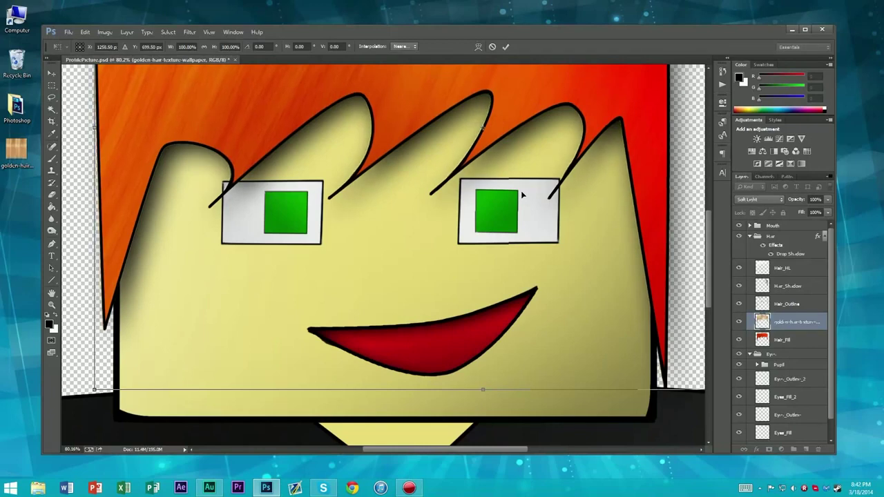
key(Return)
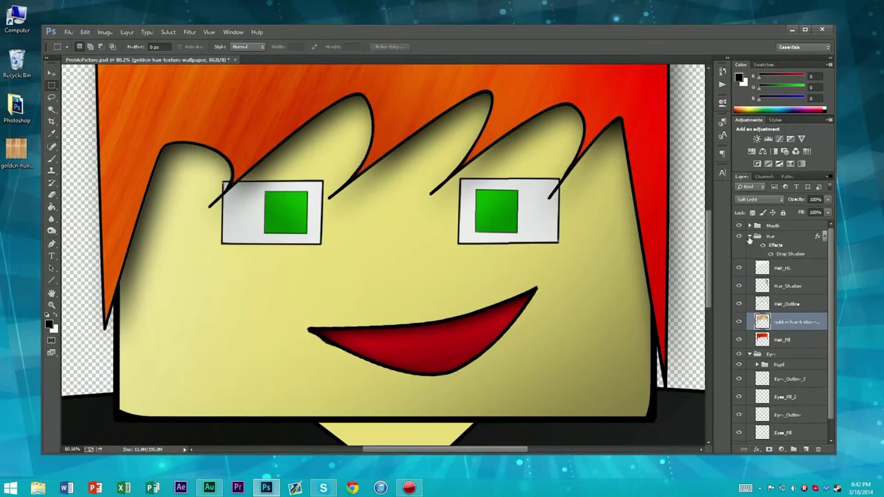
click(750, 237)
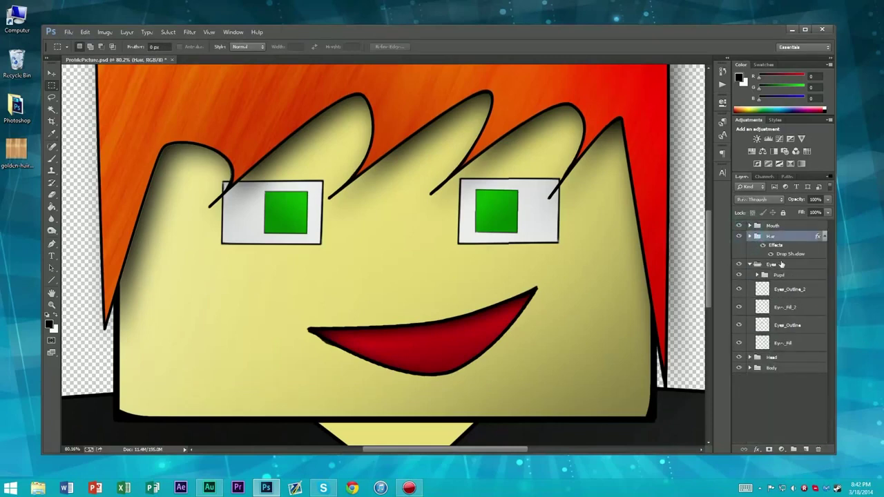
- Merge the Eyes_Fill and Eyes_Fill_2 layers and move the merged fill layer below Eyes_Outline
click(806, 308)
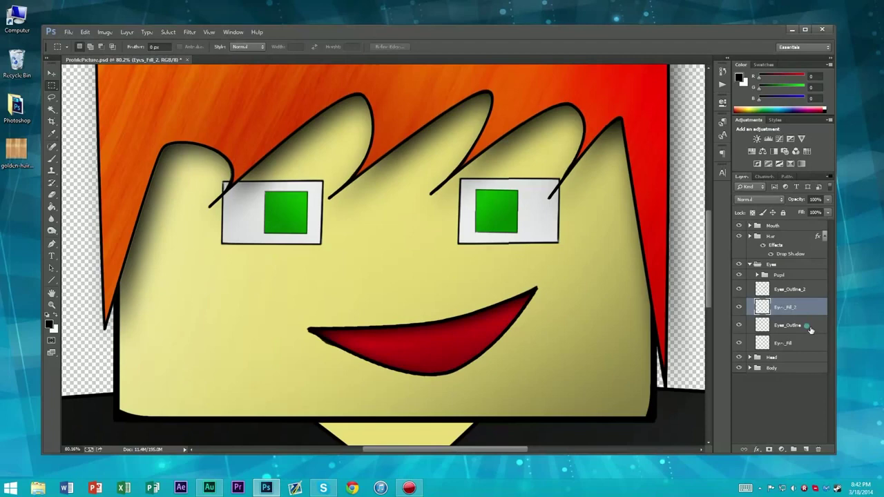
click(811, 330)
click(804, 345)
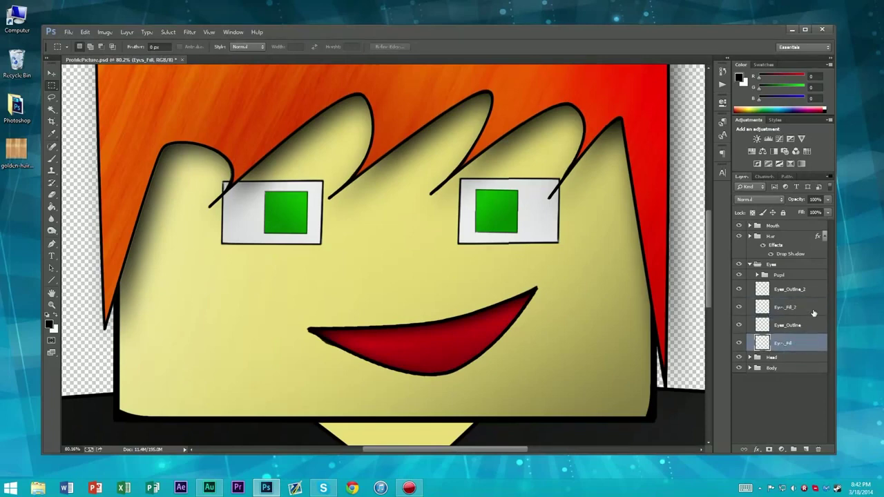
ctrl+click(808, 309)
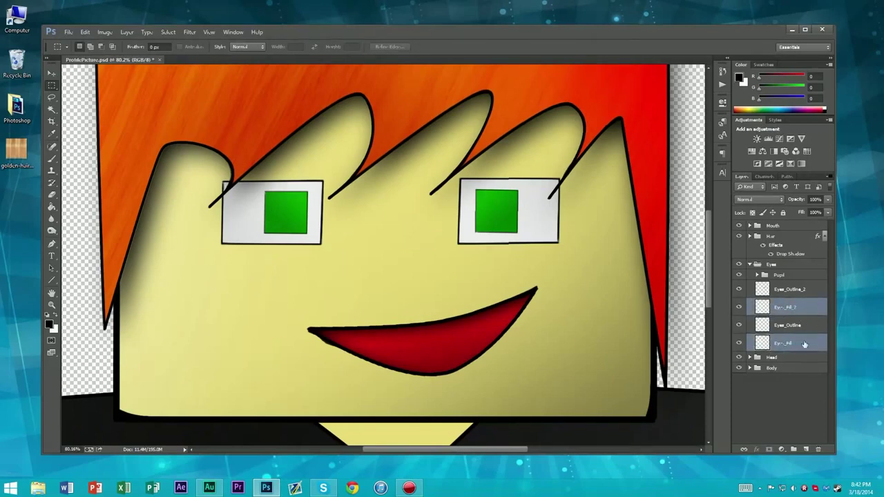
key(ctrl+e)
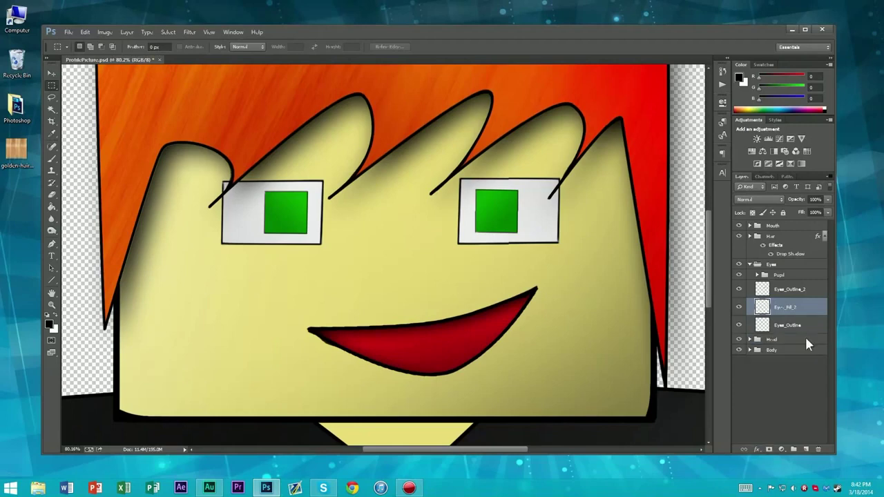
mouse_move(798, 314)
mouse_down()
mouse_move(808, 330)
mouse_move(811, 316)
mouse_up()
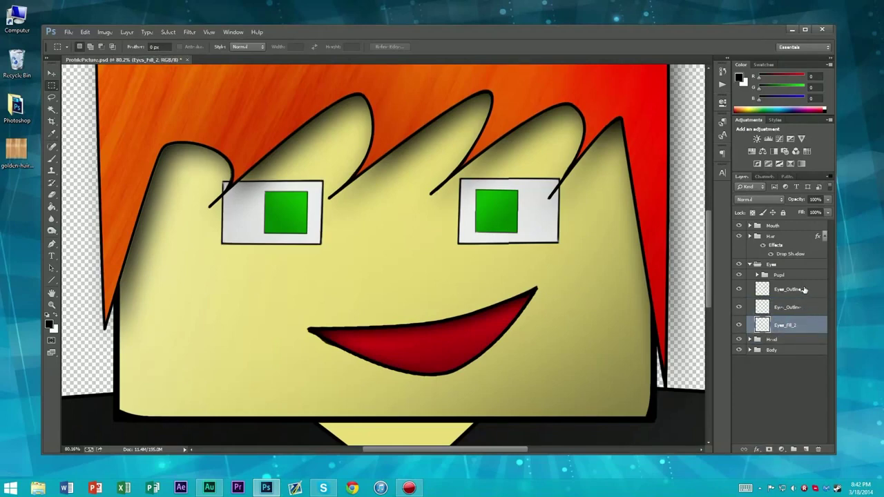
- Merge the Eyes_Outline_2 and Eyes_Outline layers into one layer
click(804, 289)
ctrl+click(799, 307)
key(ctrl+e)
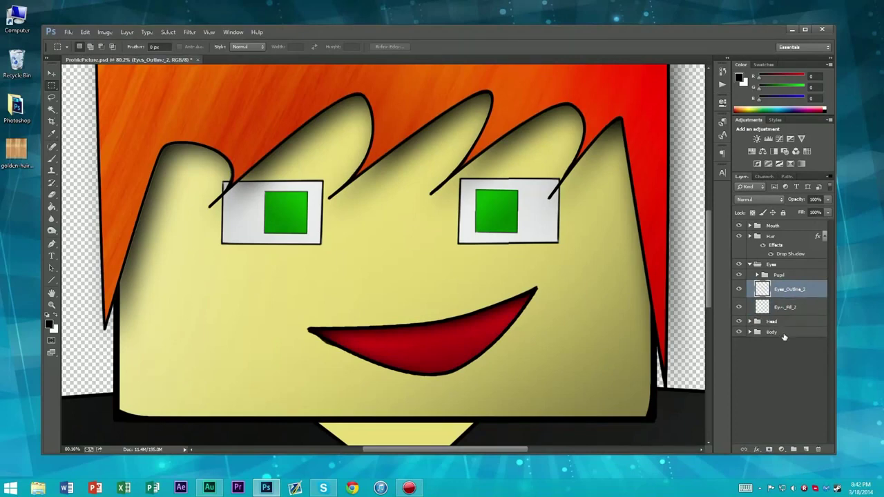
- Add an inner shadow to the merged eye fill layer with about 70% opacity, a distance of about 7 px and a size of 38 px
double_click(822, 309)
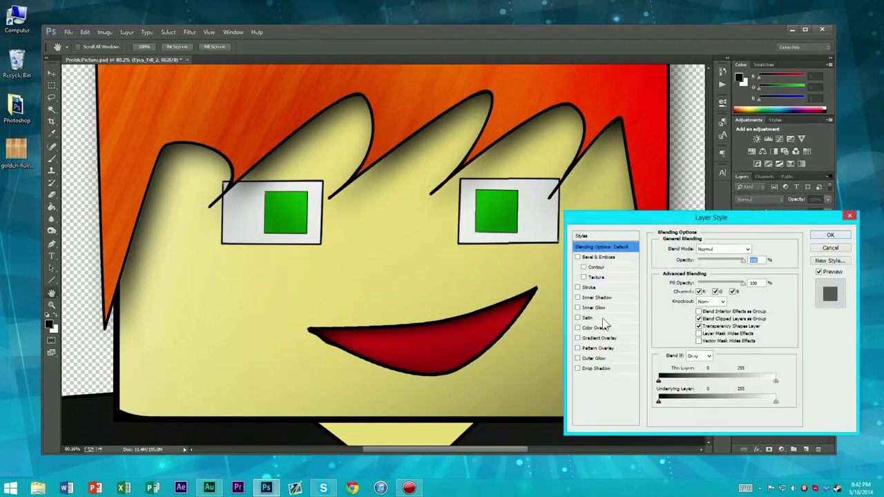
click(598, 298)
drag(728, 263, 737, 261)
mouse_move(692, 298)
mouse_down()
mouse_move(705, 298)
mouse_move(694, 286)
mouse_move(701, 310)
mouse_move(673, 298)
mouse_move(692, 289)
mouse_up()
drag(735, 260, 727, 260)
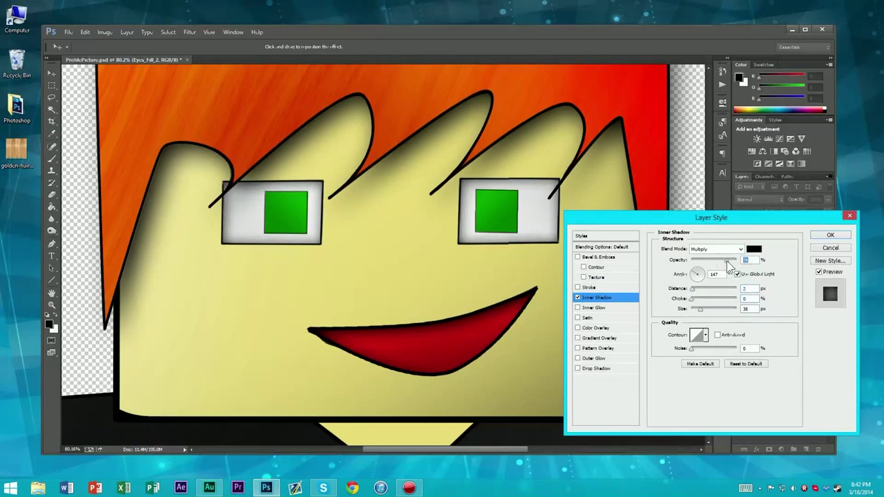
click(693, 300)
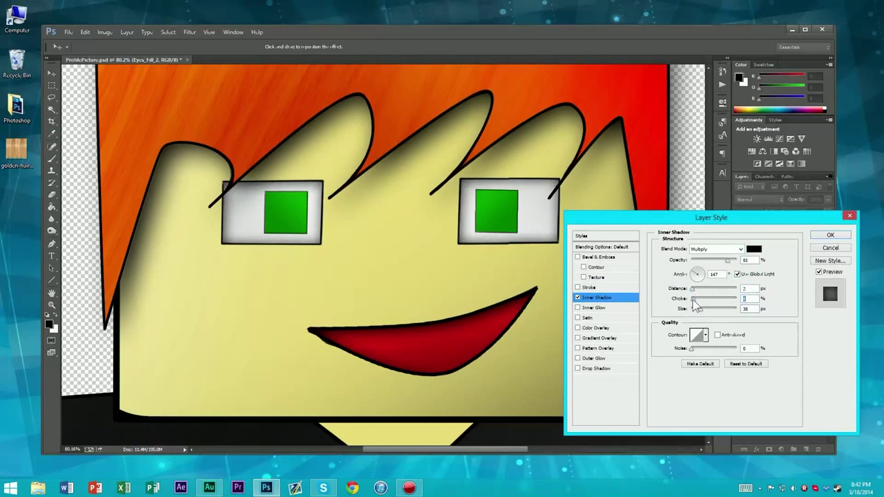
drag(694, 300, 696, 290)
mouse_move(728, 261)
mouse_down()
mouse_move(712, 264)
mouse_move(724, 264)
mouse_up()
click(830, 235)
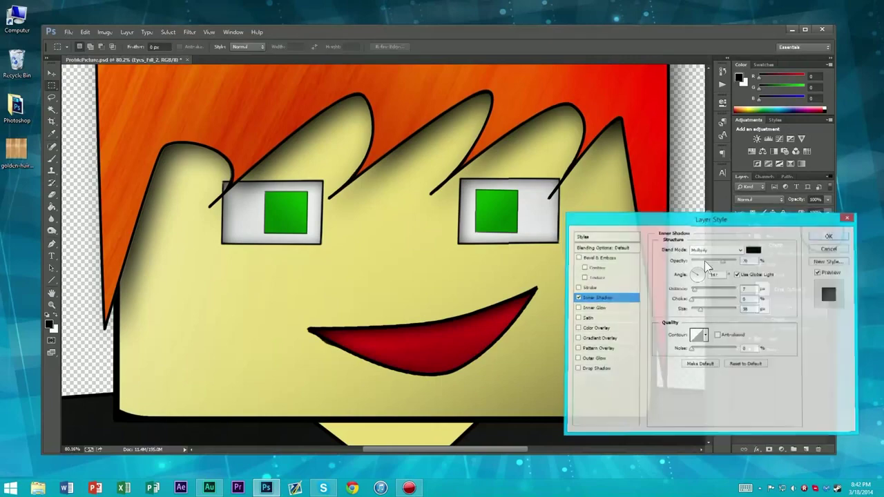
- Examine the shaded eyes in the whole picture and inspect the hair's edge against the face up close
key(ctrl+0)
key(m)
scroll(477, 287, down, 4)
scroll(471, 282, up, 8)
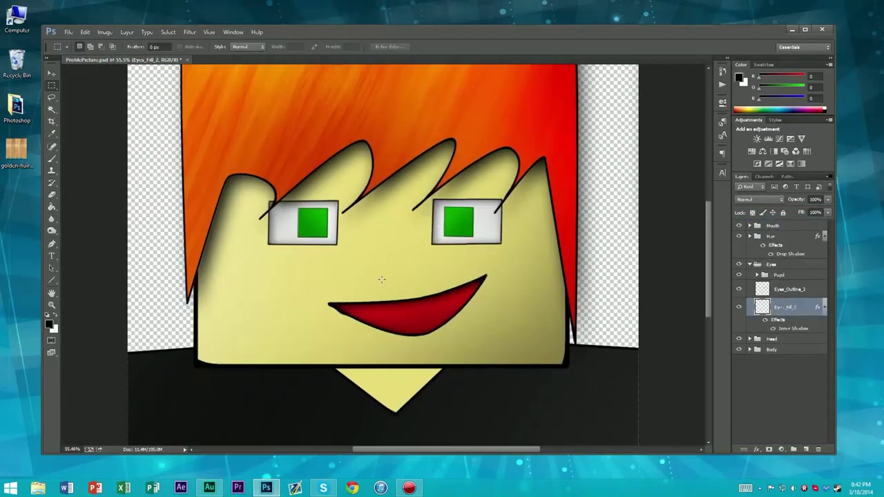
scroll(382, 279, up, 3)
scroll(336, 267, down, 2)
scroll(120, 214, up, 6)
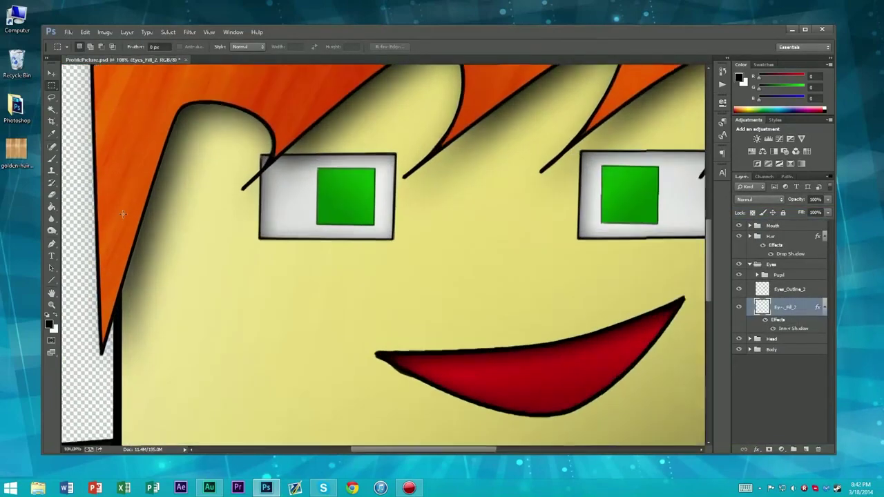
scroll(138, 227, up, 1)
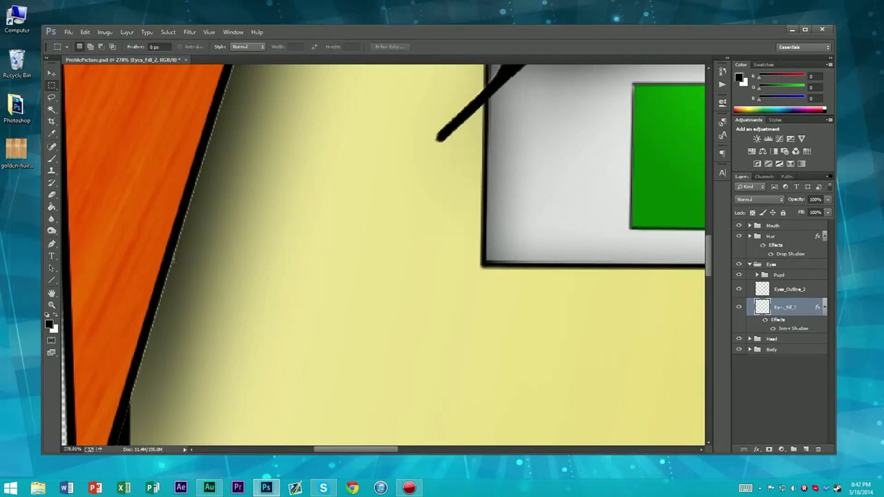
- Expand the Hair group and toggle the Hair_HL layer's visibility to compare the hair's edge
click(751, 236)
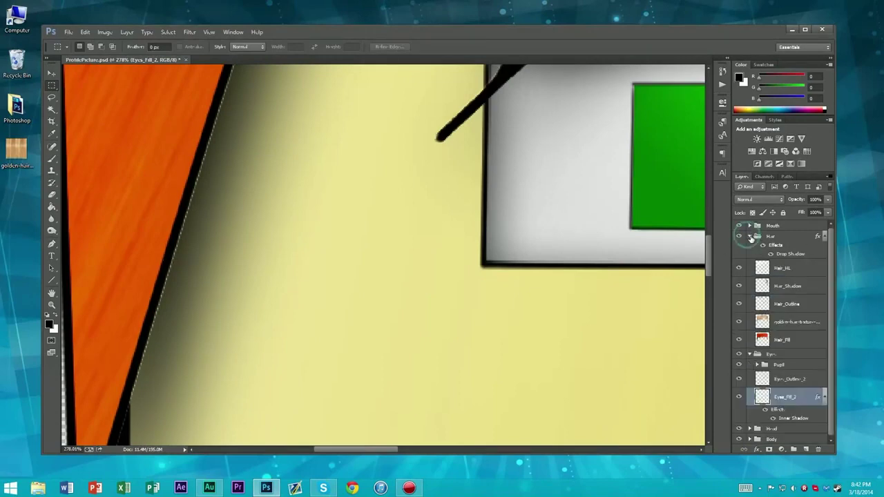
click(739, 268)
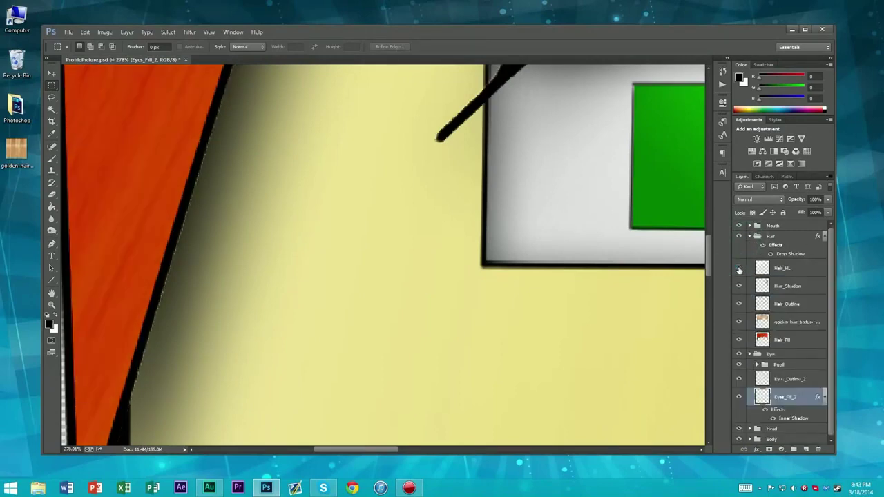
click(739, 268)
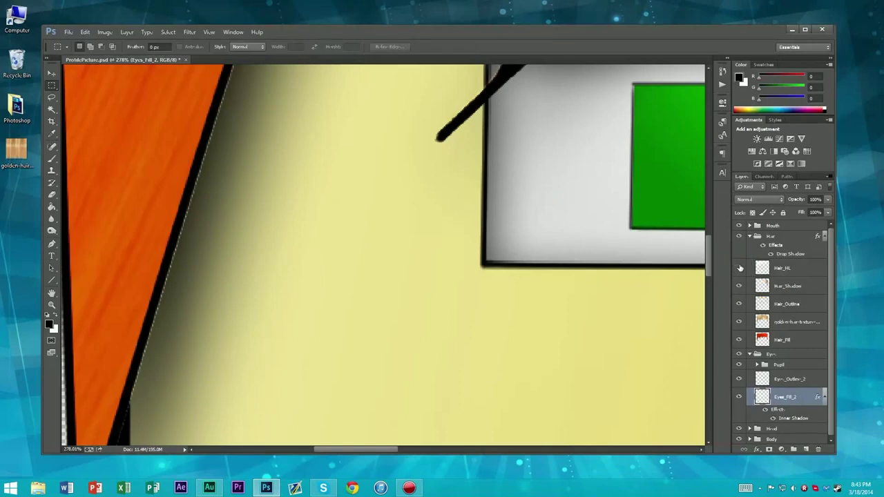
click(739, 268)
click(739, 268)
- Hide the Hair_Outline layer to inspect the hair's edge without it, and show the layer again
click(740, 304)
click(740, 305)
click(740, 304)
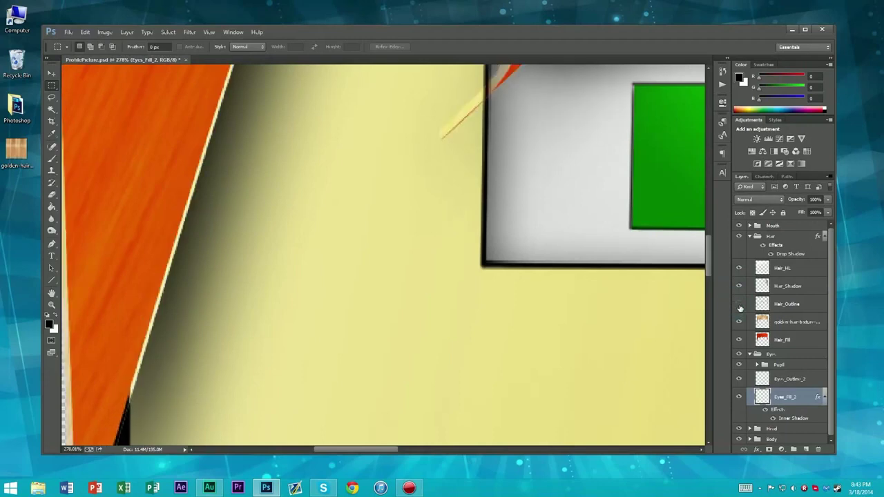
scroll(369, 300, down, 4)
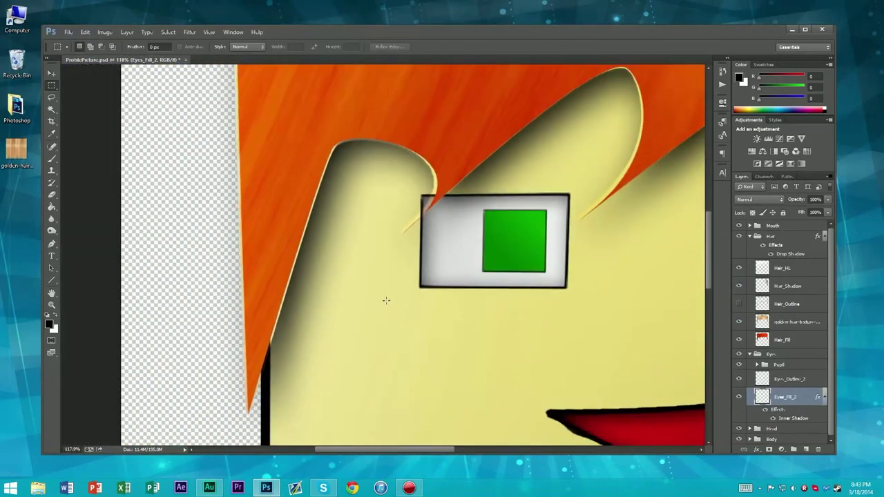
scroll(386, 299, up, 2)
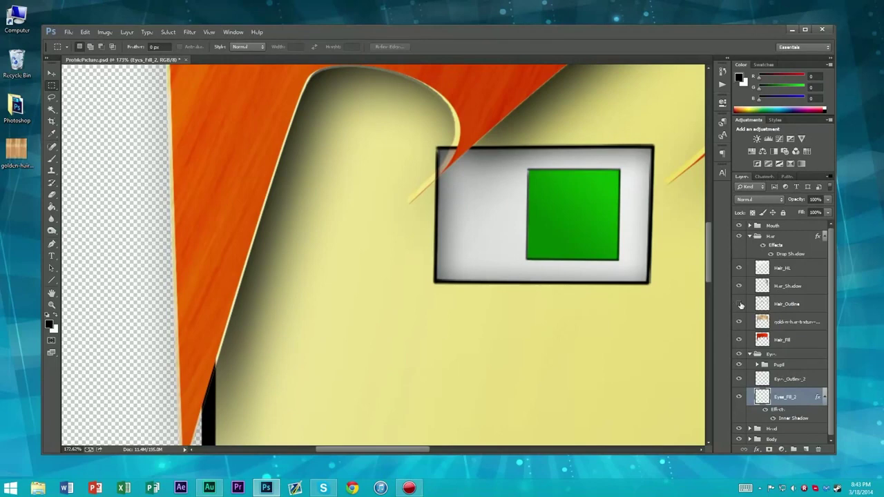
click(739, 305)
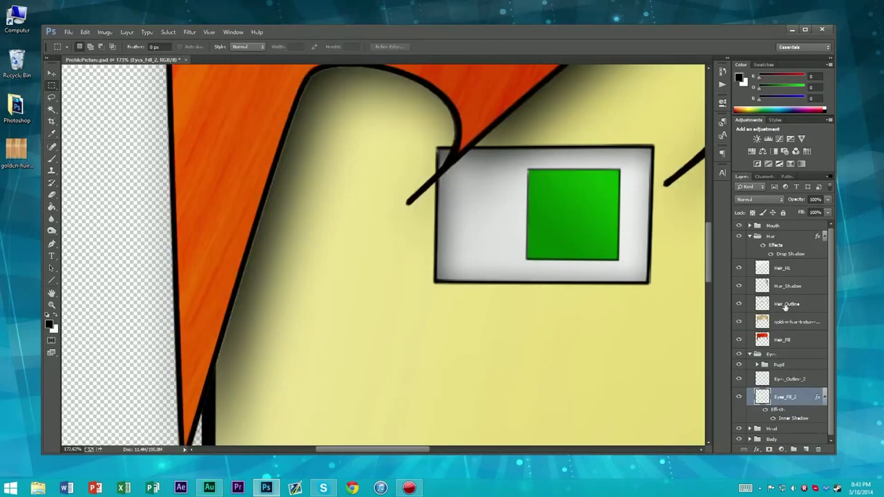
click(796, 342)
key(w)
click(347, 192)
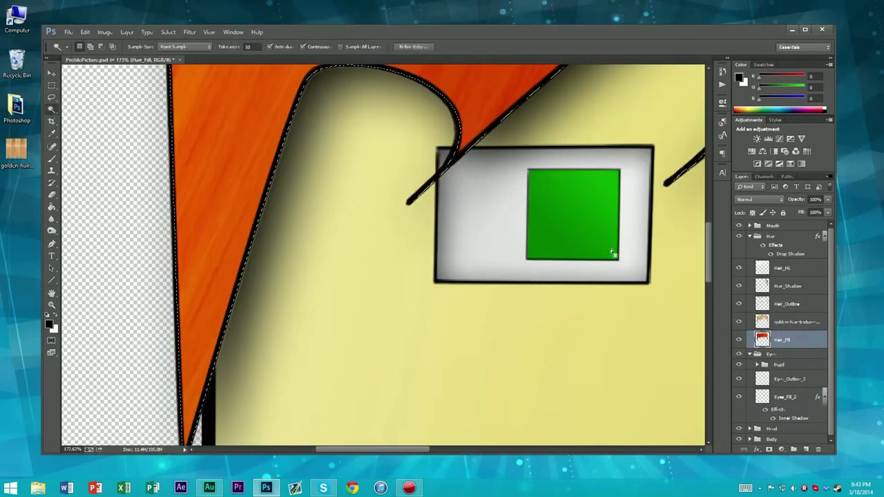
click(794, 322)
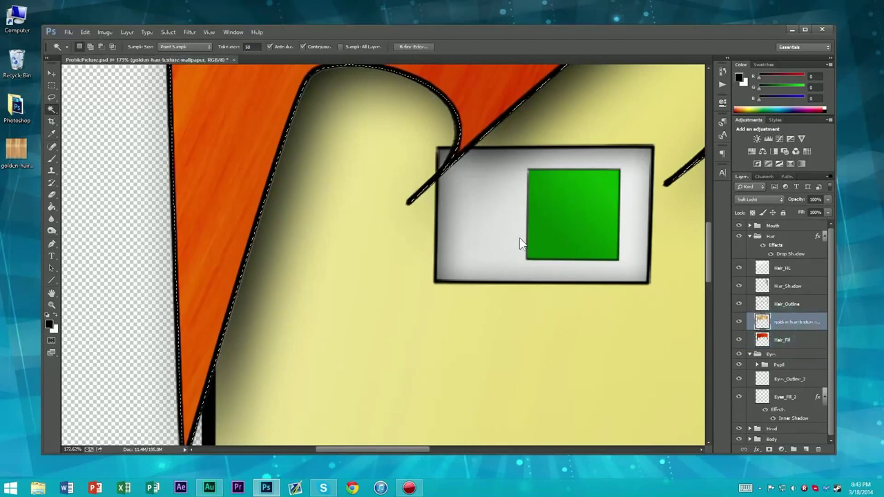
key(ctrl+d)
key(m)
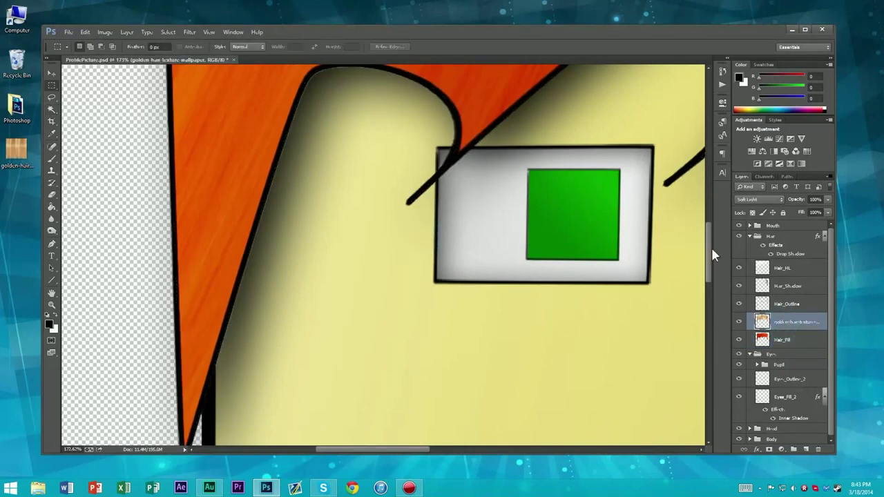
- Hide the Hair_Outline layer and examine the hair without its outline, both up close and in the whole picture
scroll(502, 198, down, 7)
scroll(601, 220, up, 6)
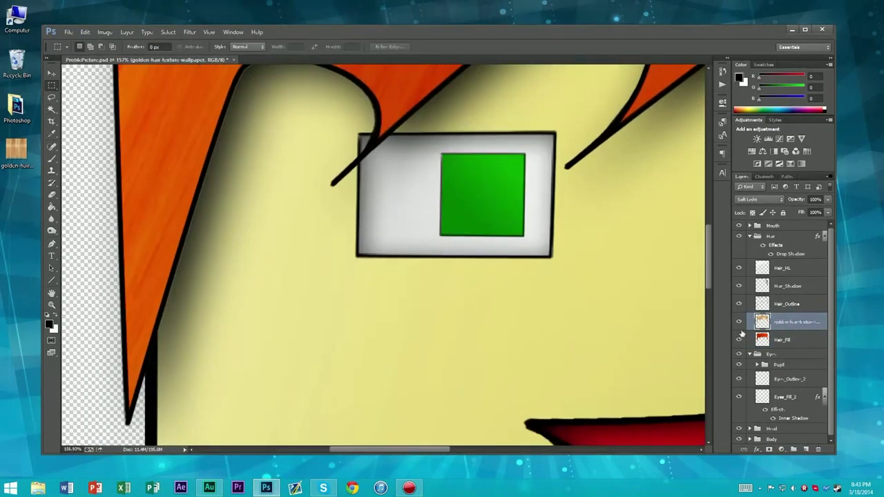
click(738, 303)
click(738, 303)
click(739, 304)
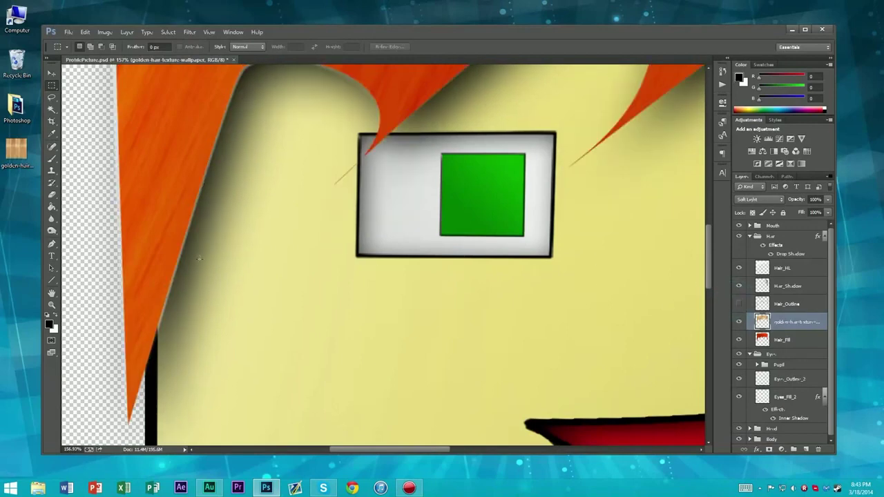
scroll(647, 193, down, 3)
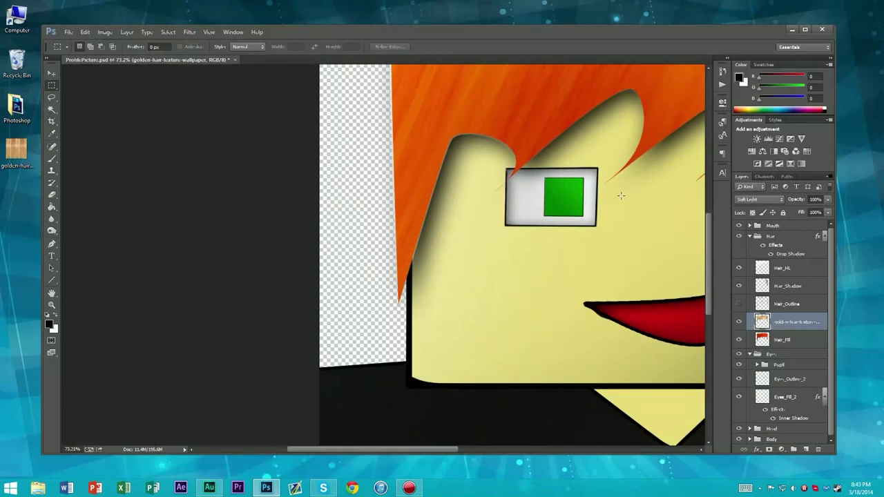
scroll(620, 195, down, 4)
scroll(467, 194, down, 1)
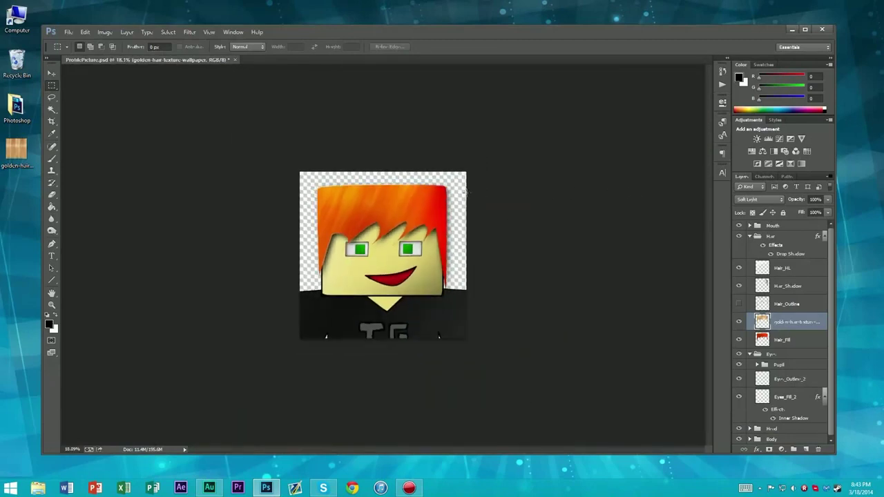
scroll(465, 192, up, 4)
scroll(401, 202, down, 3)
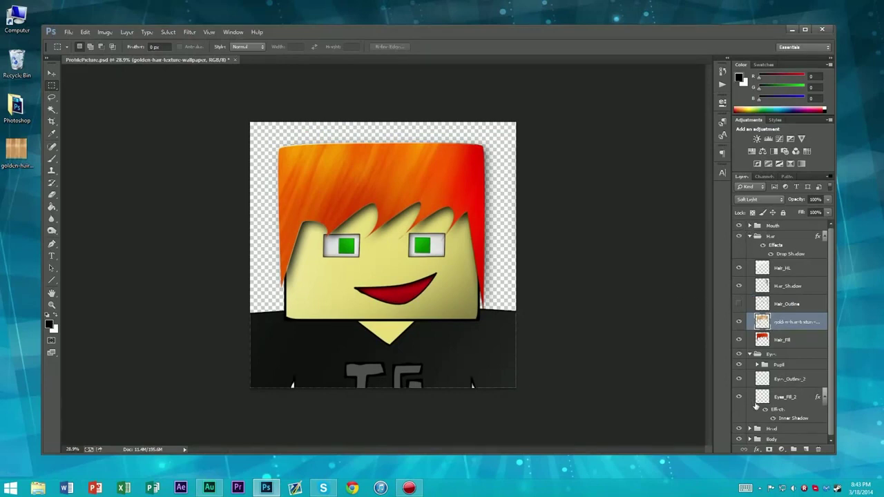
- Expand the Head group, compare the face with and without the Head_Outline layer, and show the Hair_Outline layer again
click(750, 428)
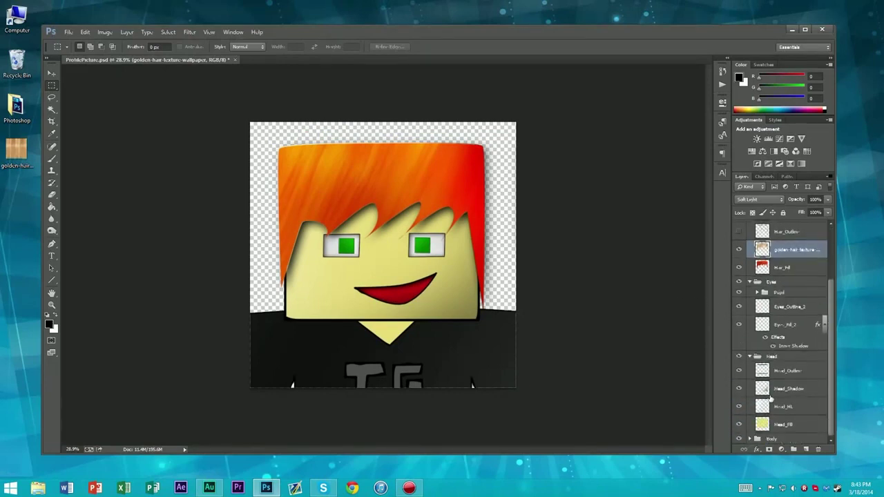
click(739, 372)
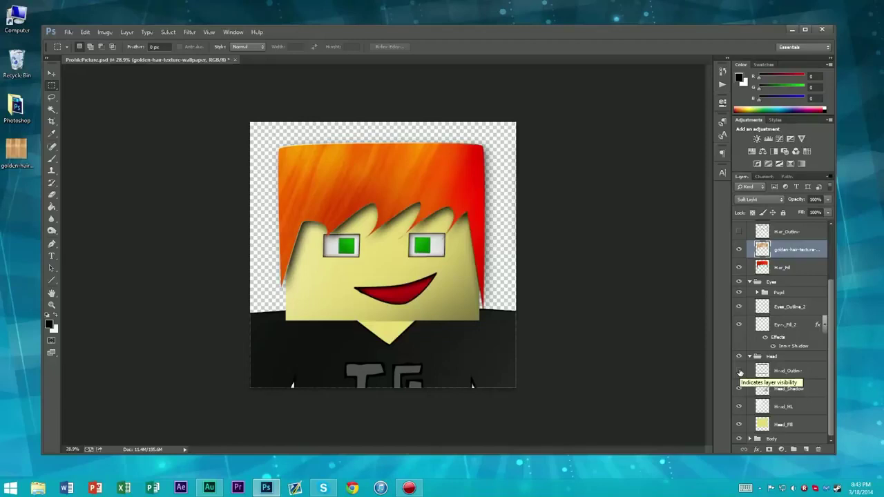
click(740, 371)
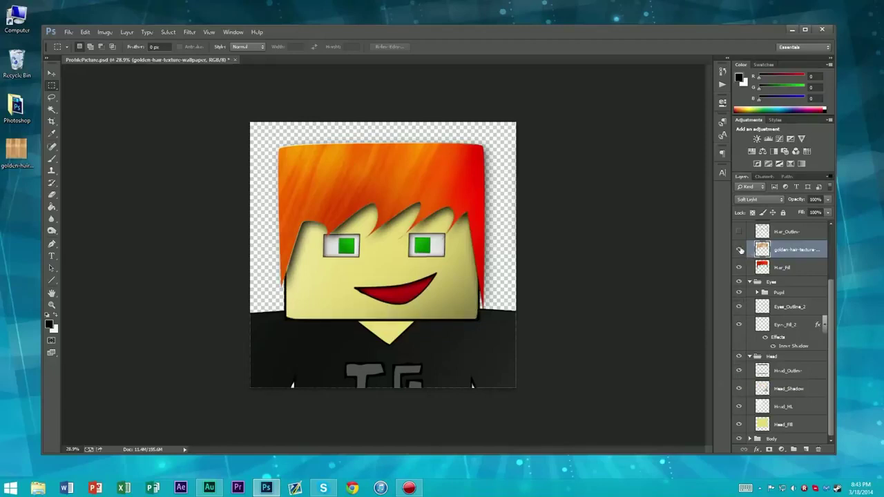
click(740, 232)
scroll(746, 242, up, 2)
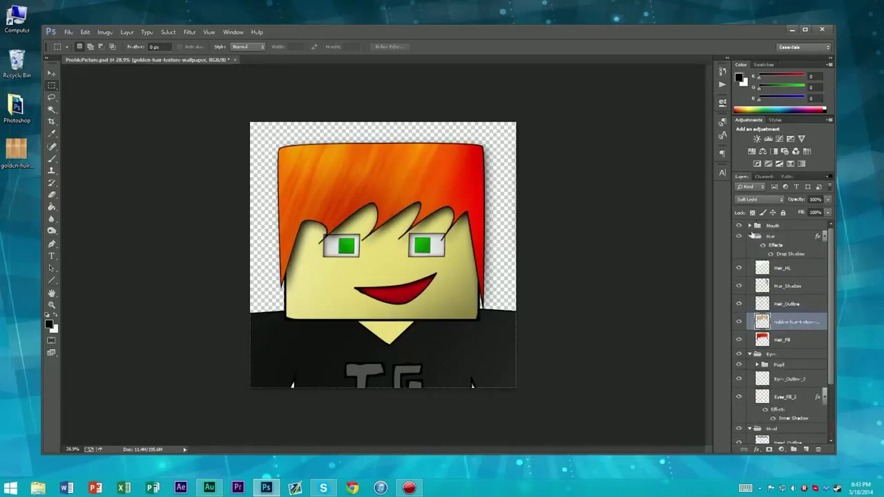
- Collapse the Hair group, expand the Pupil group and toggle the topmost pupil outline copy's visibility to identify its contents
click(751, 236)
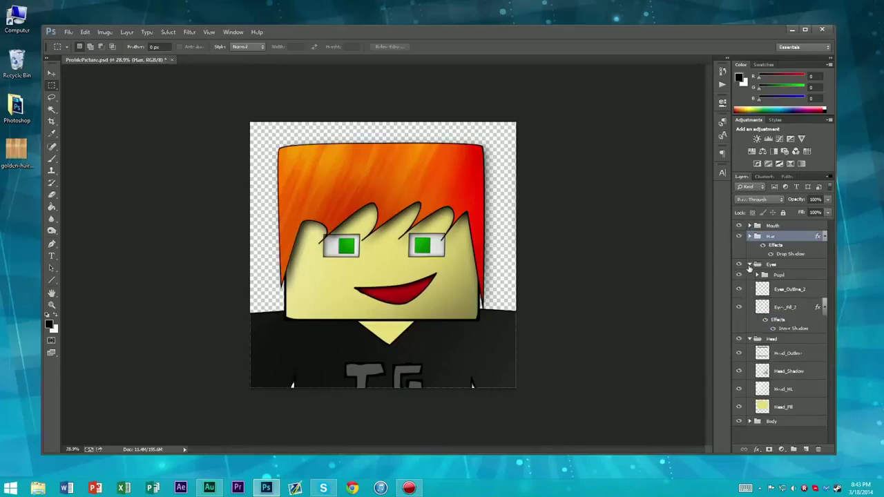
click(756, 275)
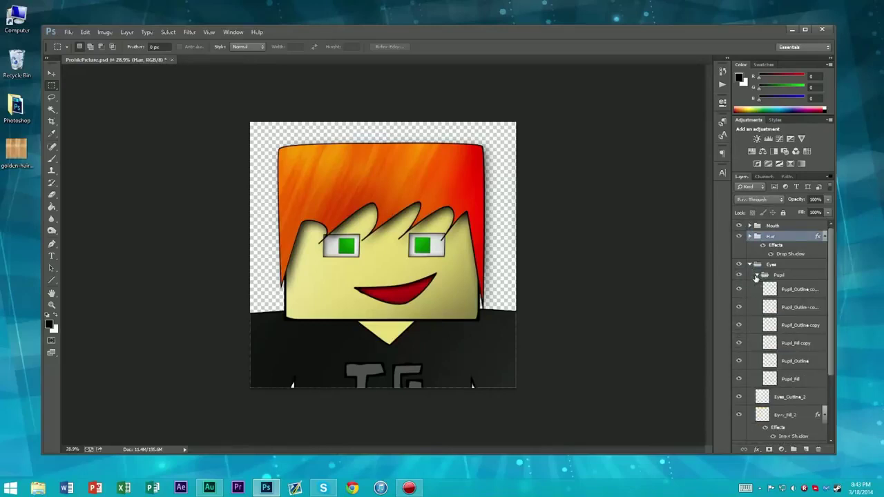
scroll(342, 234, up, 5)
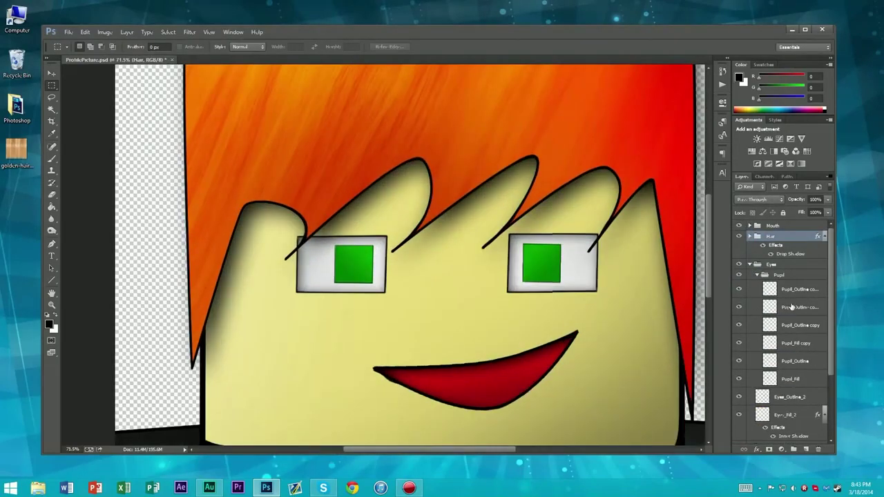
click(806, 292)
click(736, 286)
click(738, 289)
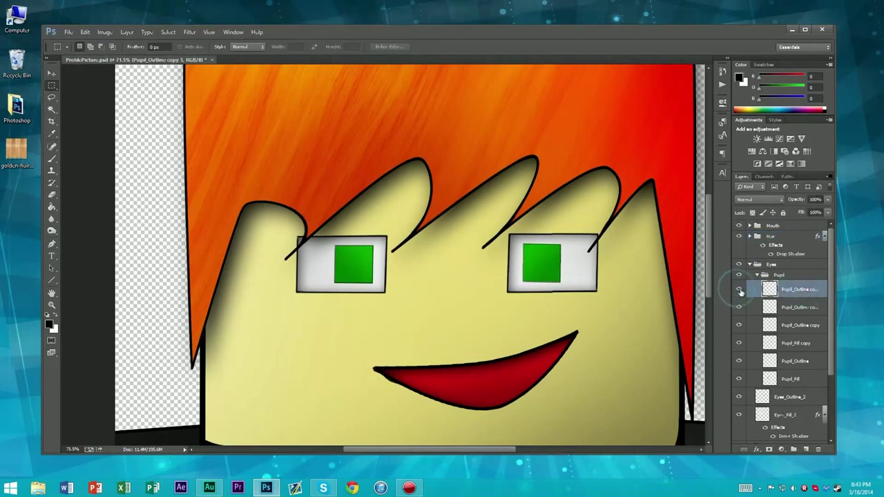
- Merge the three Pupil_Outline copy layers in the Pupil group into one layer
shift+click(796, 326)
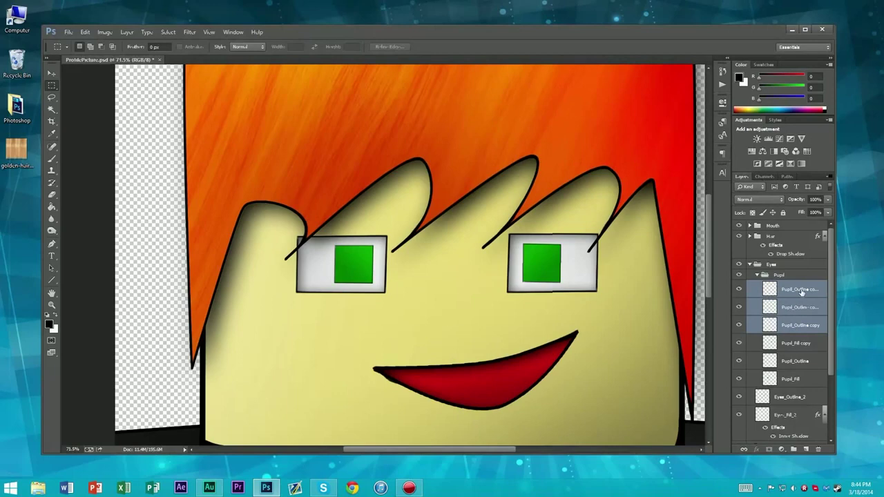
click(805, 312)
shift+click(810, 290)
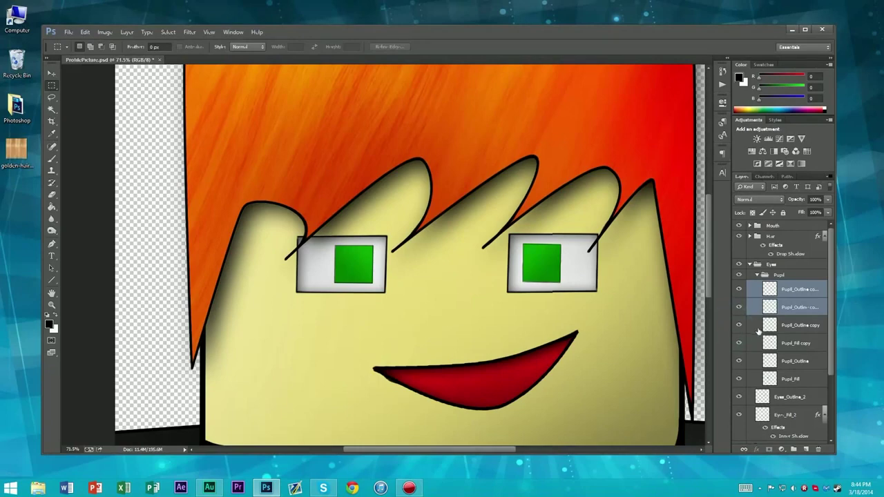
shift+click(787, 330)
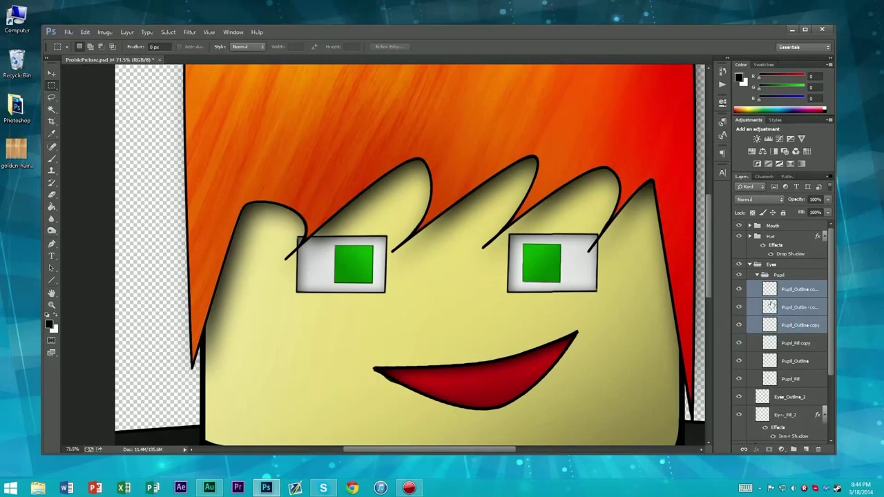
scroll(650, 281, up, 5)
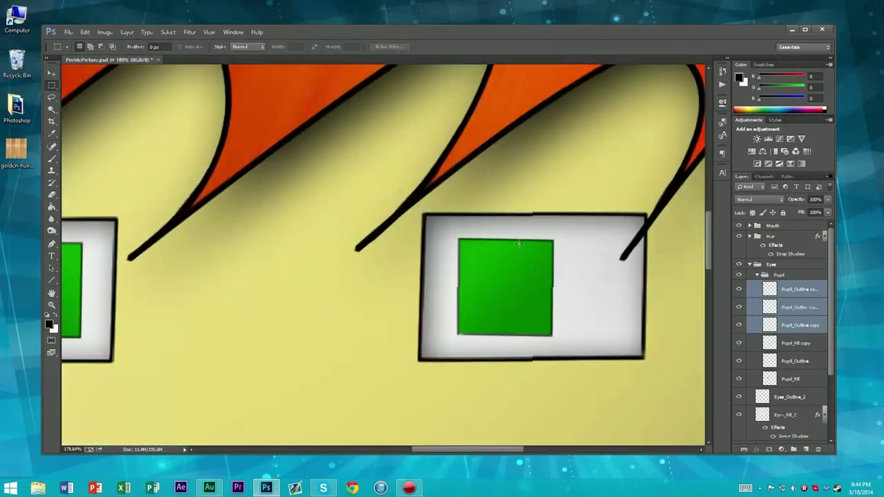
scroll(499, 244, down, 3)
scroll(500, 244, down, 3)
key(ctrl+e)
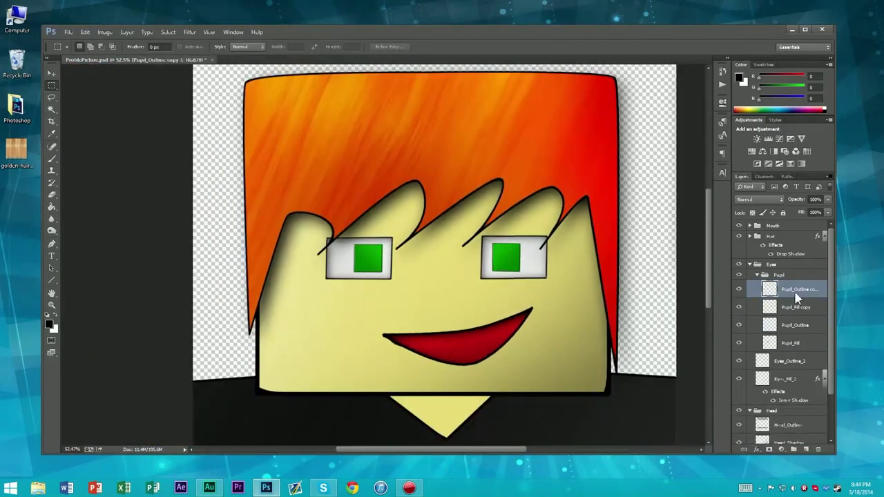
- Merge the Pupil_Fill copy and Pupil_Fill layers and move the merged layer below Pupil_Outline
click(799, 311)
click(739, 309)
click(739, 310)
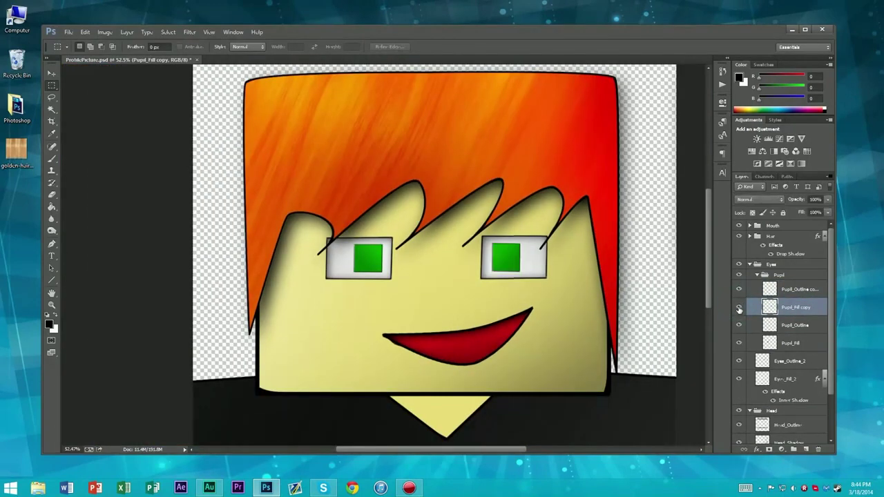
click(739, 342)
click(739, 342)
ctrl+click(792, 342)
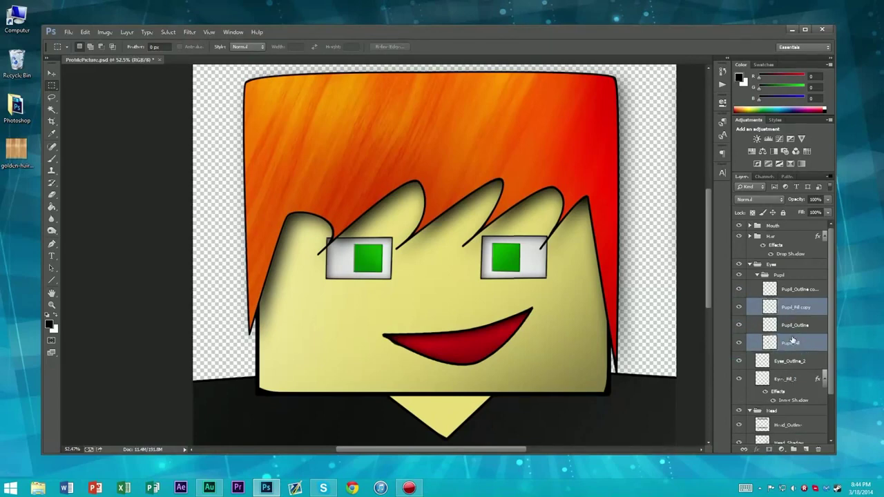
key(ctrl+e)
drag(791, 311, 791, 331)
- Rename the merged pupil fill layer to Pupil_Fill
double_click(793, 327)
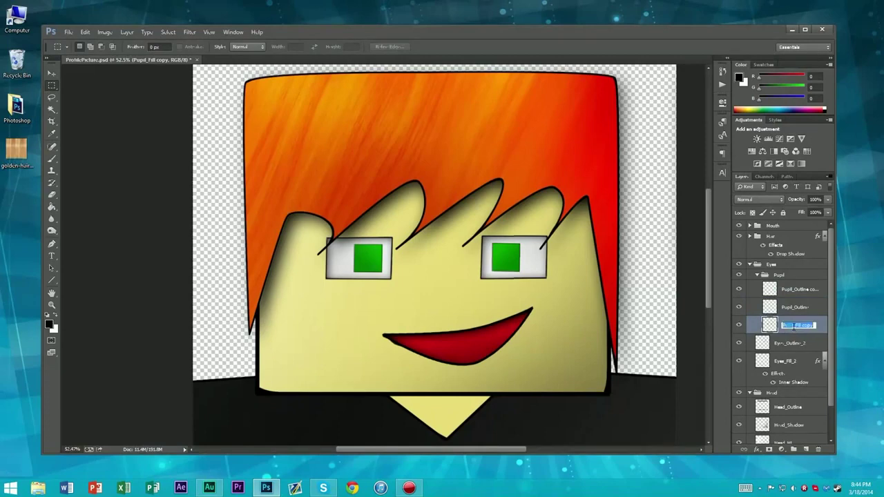
double_click(804, 326)
key(BackSpace)
key(BackSpace)
key(Return)
- Delete the leftover Pupil_Outline layer beneath the merged outline copy
click(794, 308)
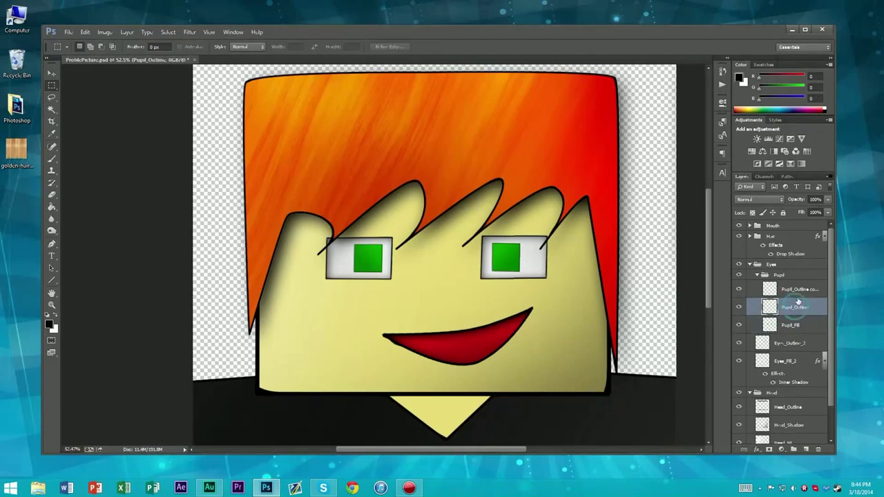
click(739, 289)
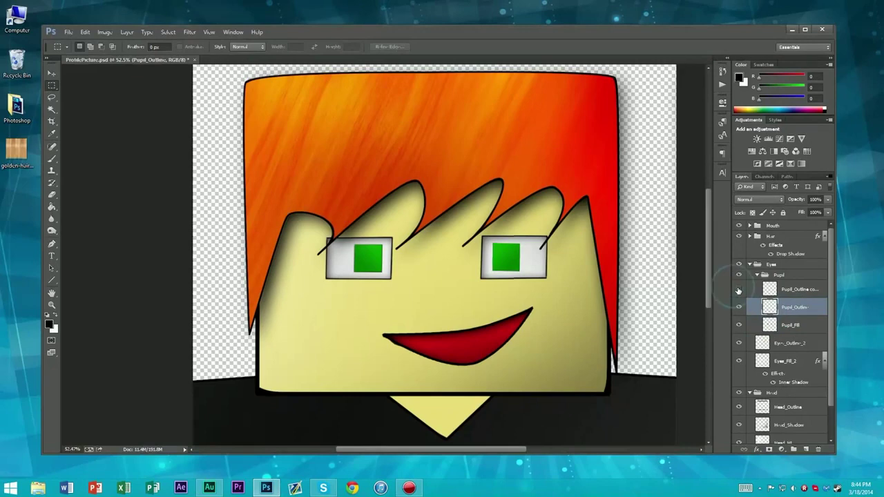
key(Delete)
- Rename the merged pupil outline copy to Pupil_Outline
double_click(801, 290)
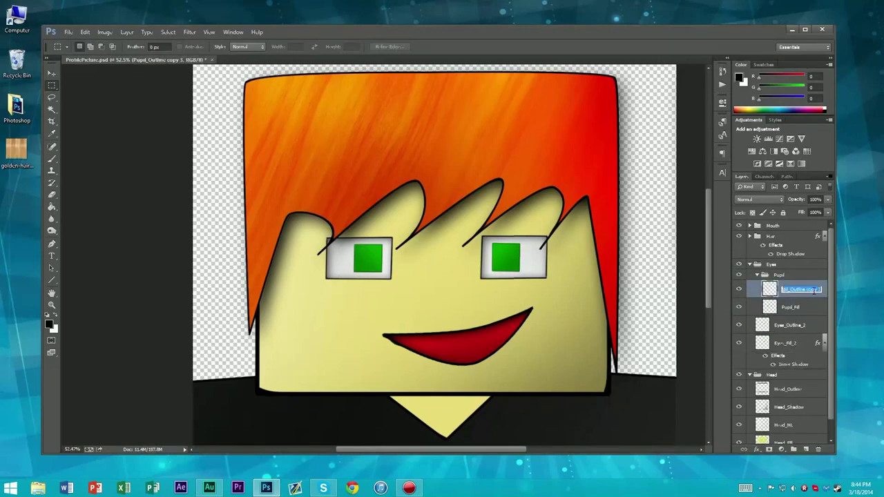
double_click(808, 290)
key(BackSpace)
key(BackSpace)
key(Return)
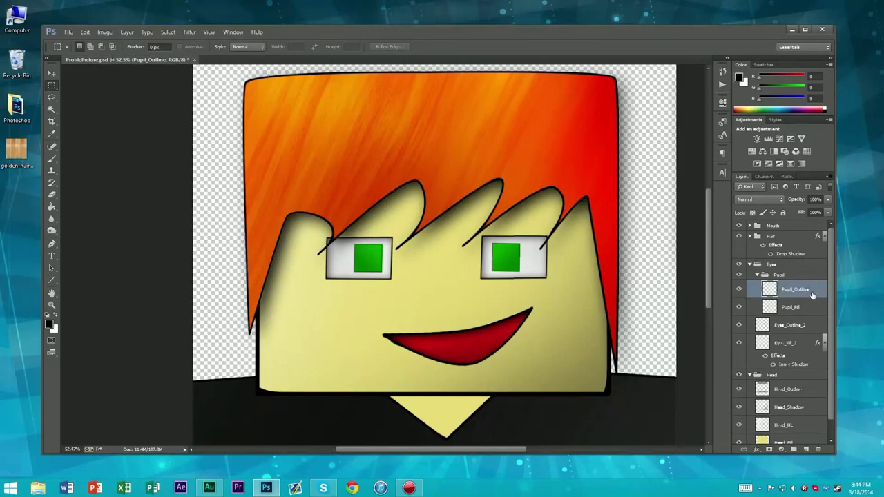
- Open the layer style settings of the Pupil_Fill layer
click(794, 306)
double_click(820, 310)
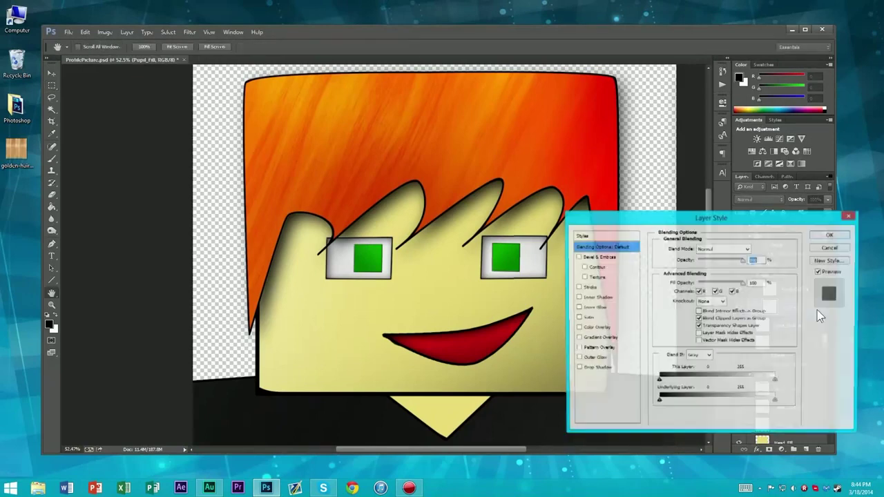
click(597, 298)
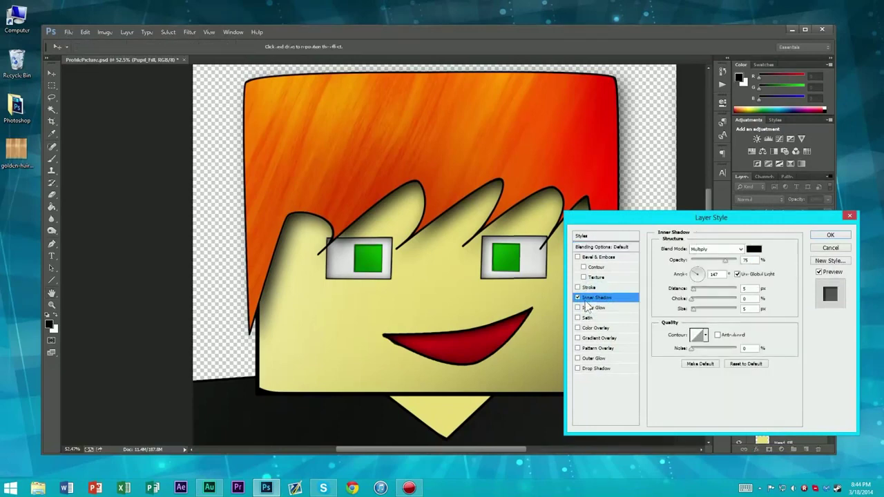
drag(693, 309, 669, 310)
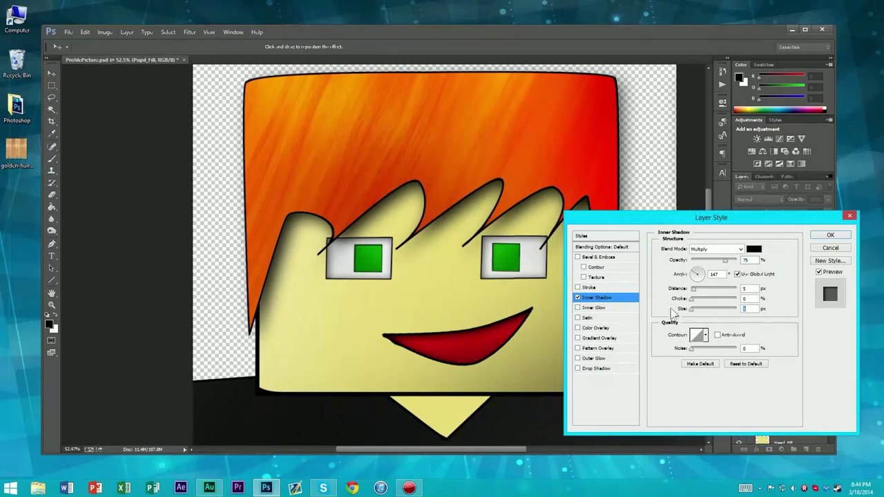
click(577, 297)
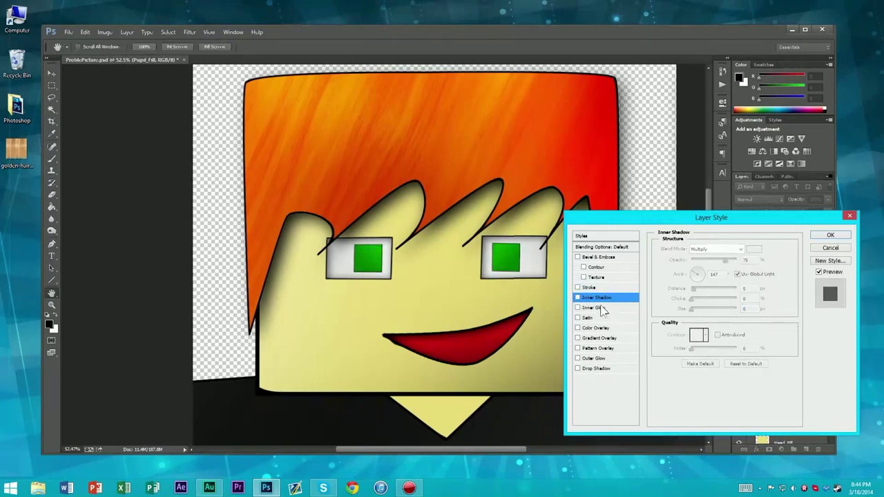
- Apply an Inner Glow to the Pupil_Fill layer with lowered opacity, 1% choke and a size of 32 px
click(588, 309)
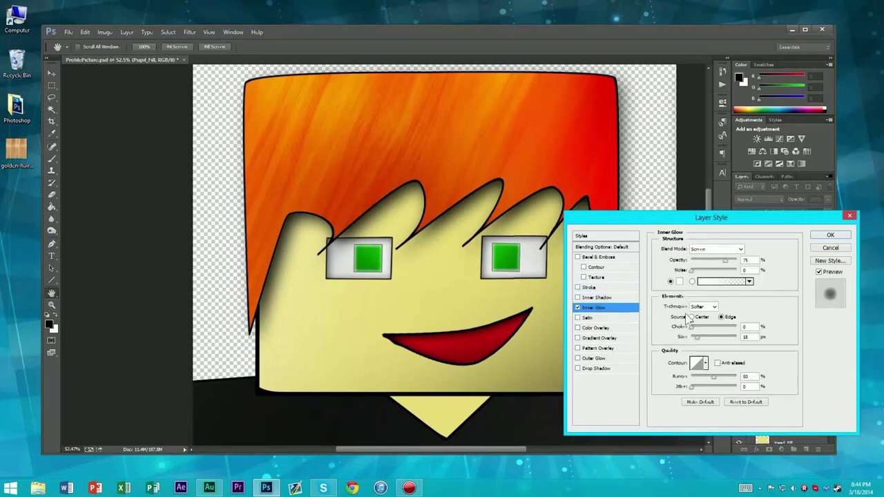
drag(696, 337, 699, 337)
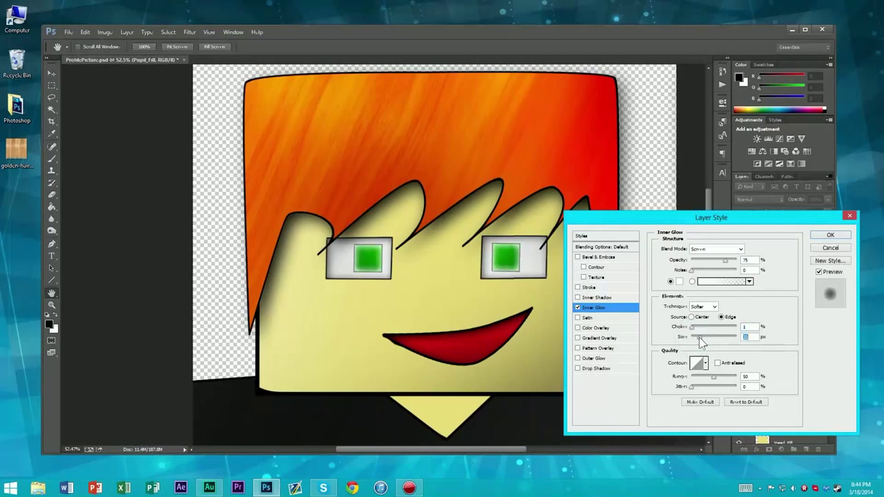
drag(724, 260, 702, 271)
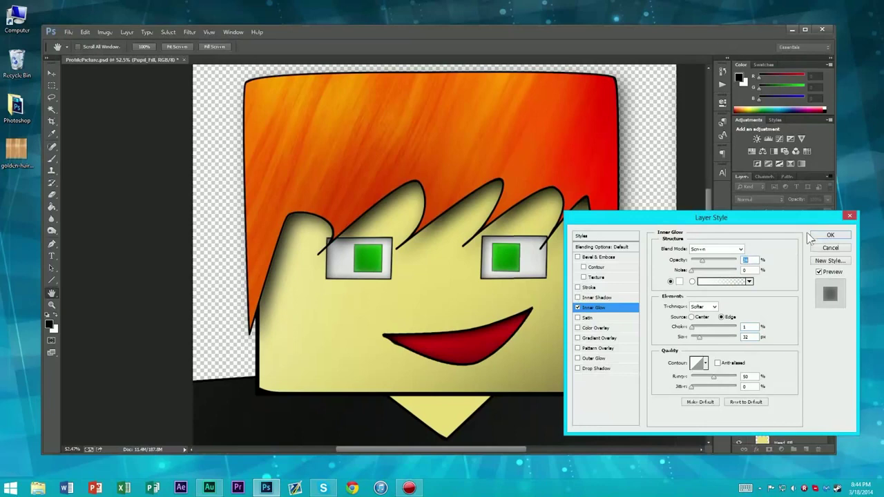
click(830, 235)
- Save the profile picture document with the new pupil glow
key(m)
scroll(474, 285, down, 5)
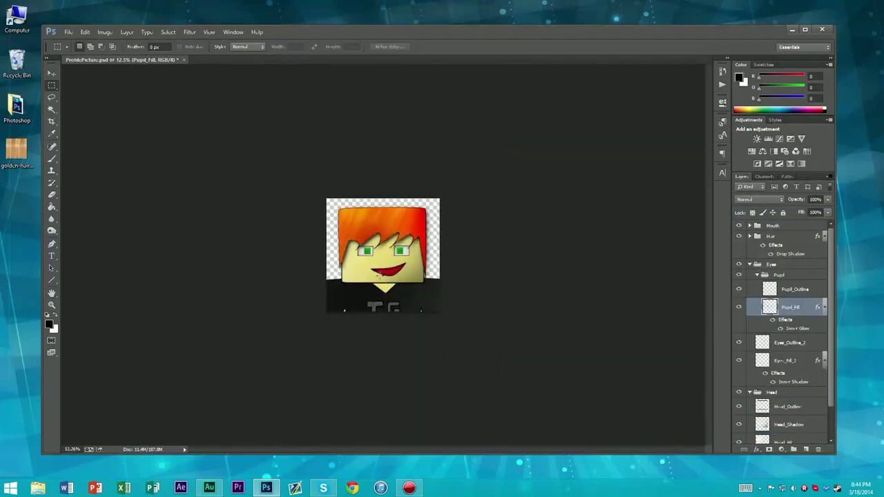
scroll(378, 276, up, 4)
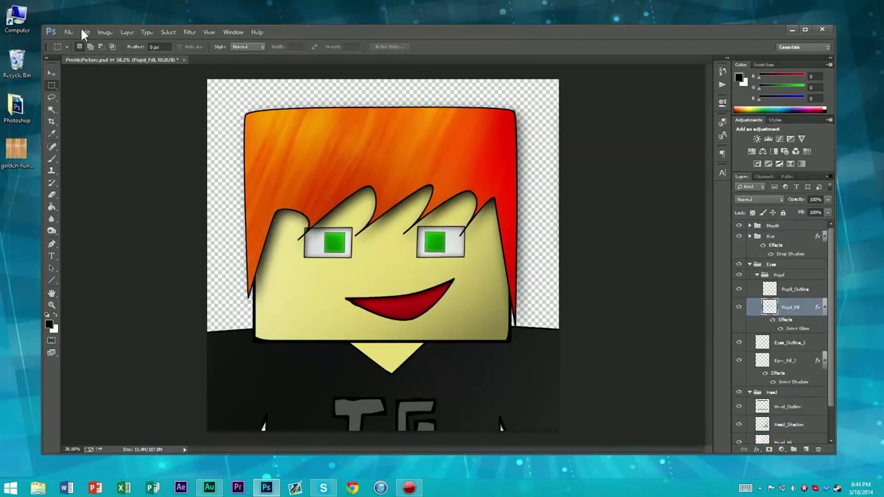
click(69, 32)
click(88, 136)
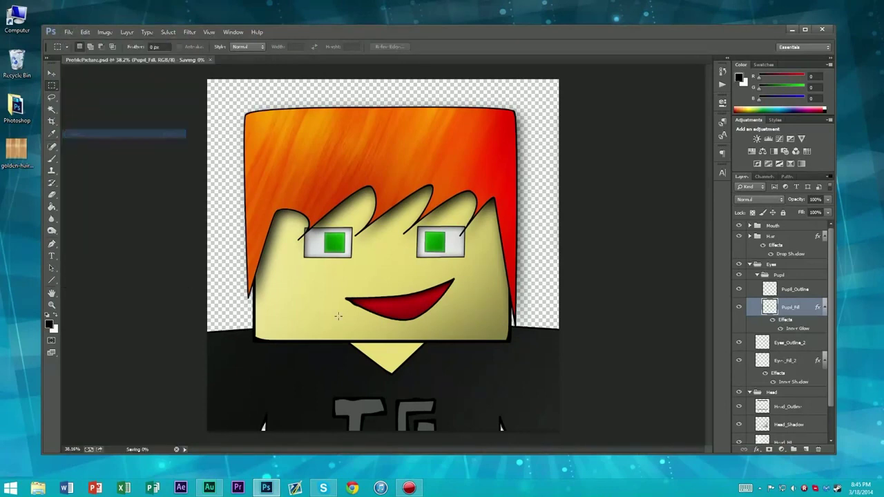
- Collapse the Eyes and Head layer groups
scroll(340, 332, down, 3)
scroll(340, 331, down, 1)
scroll(348, 327, up, 5)
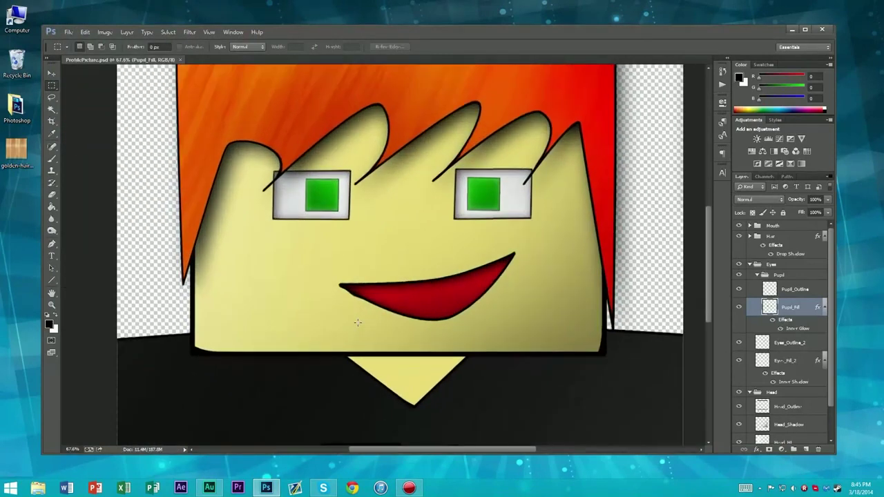
scroll(357, 322, down, 3)
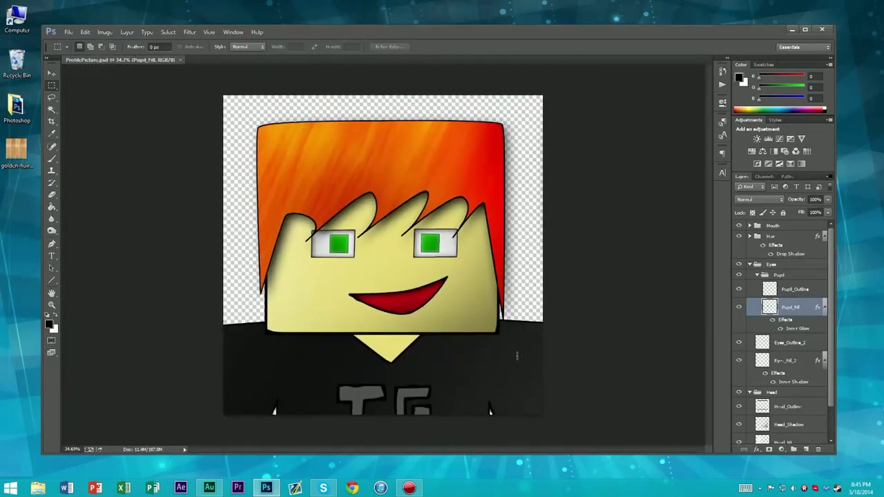
click(749, 265)
click(750, 274)
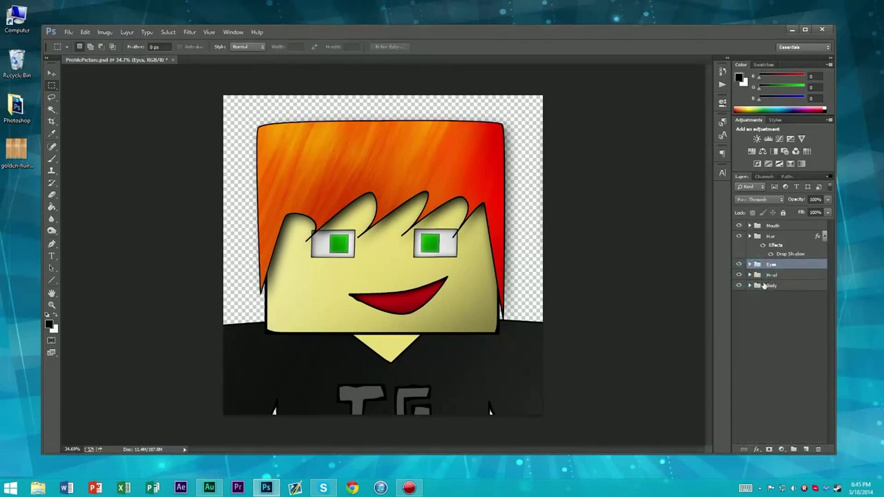
- Try an Inner Shadow on the Shoulders_Fill layer in the Body group with 100% opacity, 0 px distance and 57 px size
click(750, 286)
double_click(812, 374)
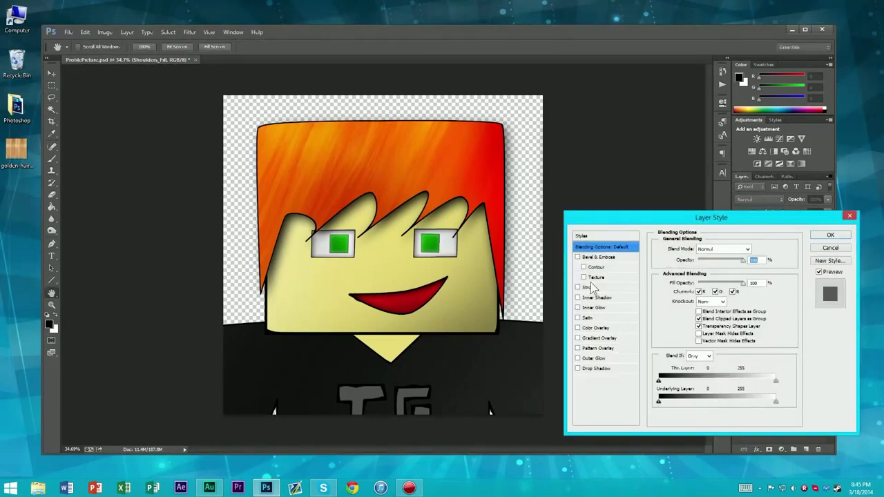
click(596, 298)
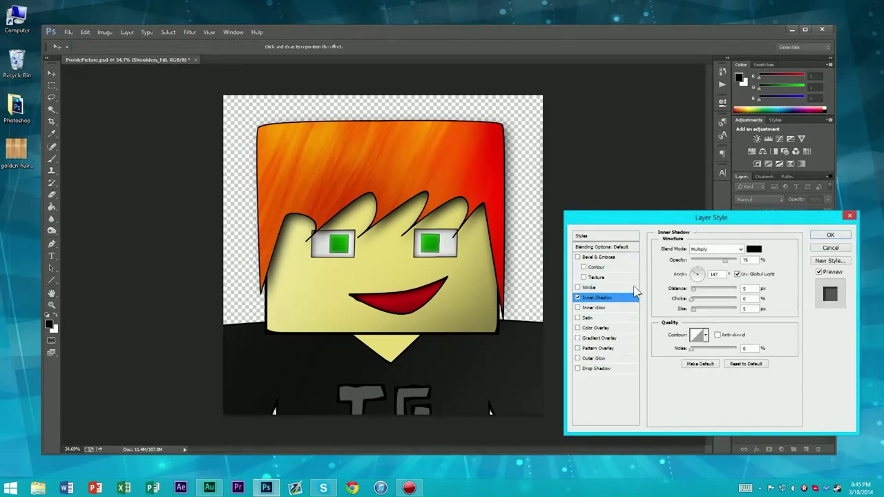
drag(726, 260, 736, 262)
drag(699, 314, 625, 304)
drag(676, 289, 711, 302)
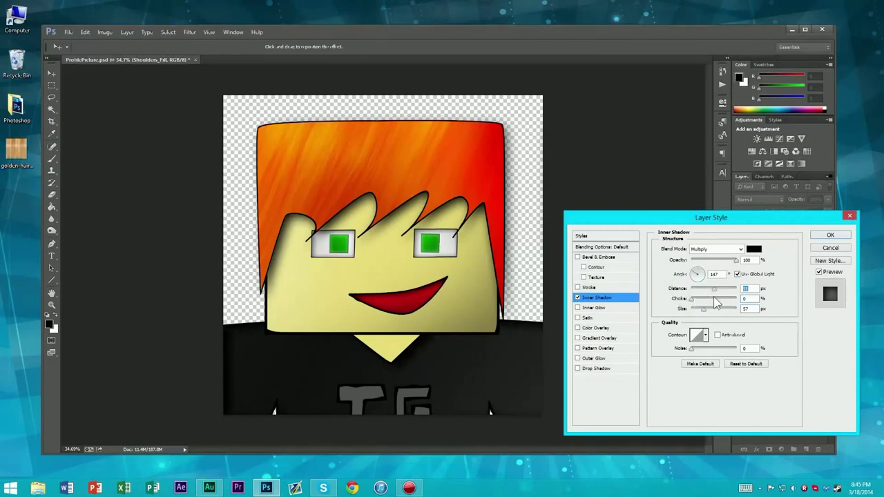
drag(713, 296, 647, 294)
click(702, 277)
drag(728, 296, 694, 272)
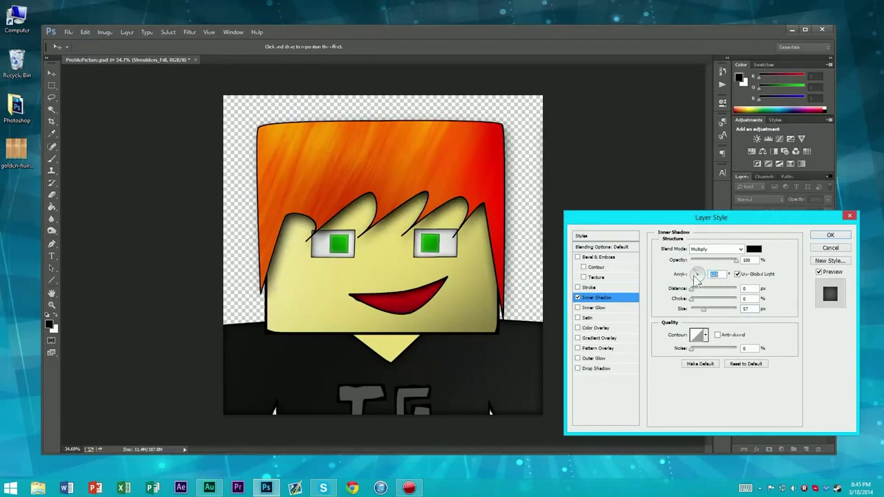
- Close the browser's help pages, decline relaunching Chrome, and discard the Shoulders_Fill layer style changes
click(826, 250)
key(F1)
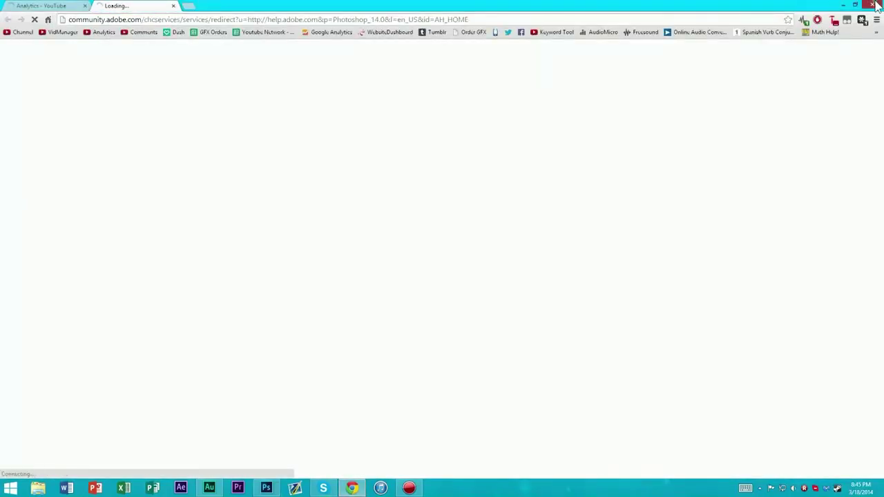
click(873, 7)
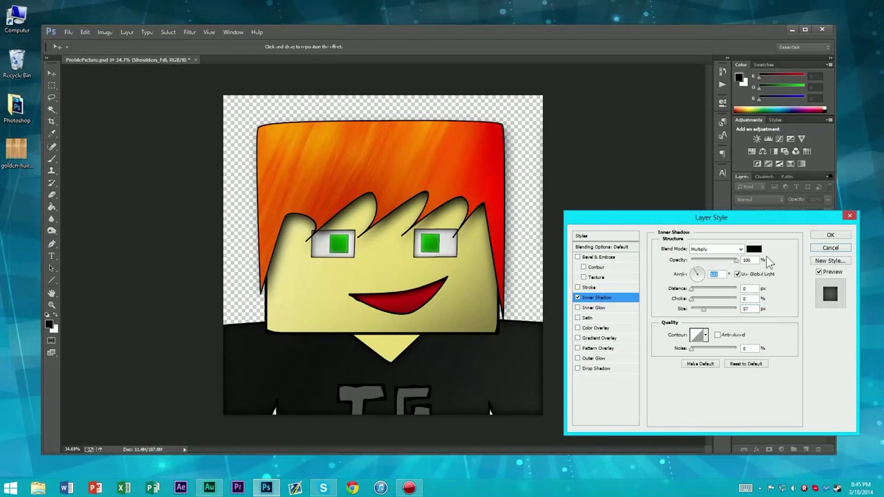
key(F1)
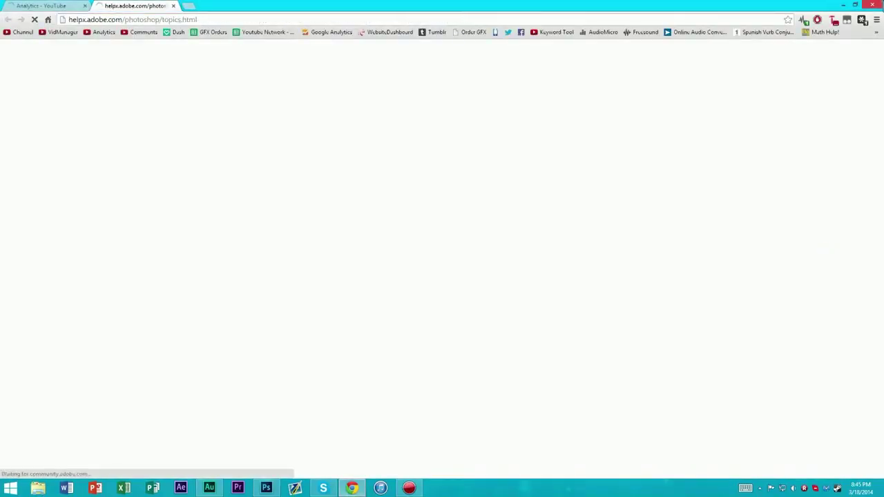
click(877, 5)
key(F1)
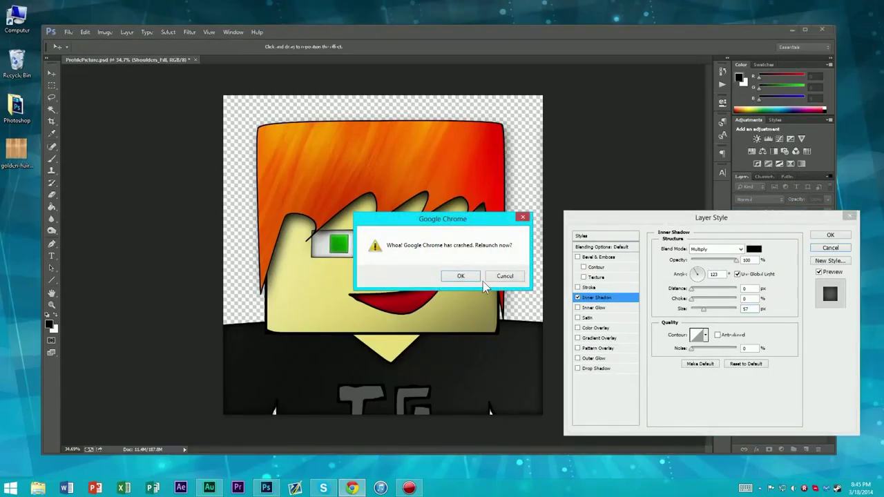
click(495, 276)
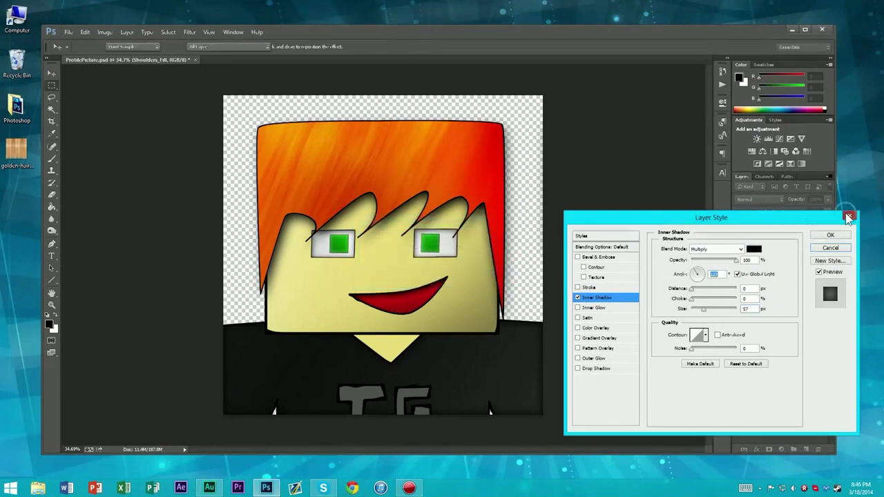
click(850, 217)
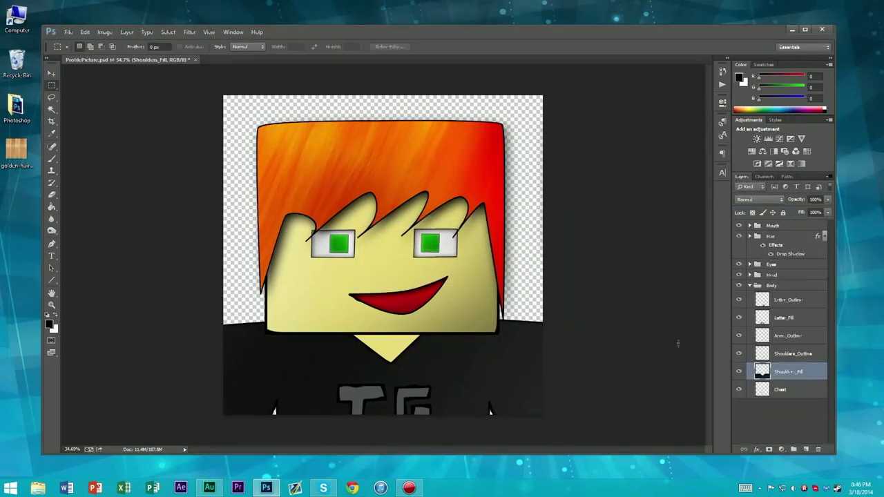
click(799, 412)
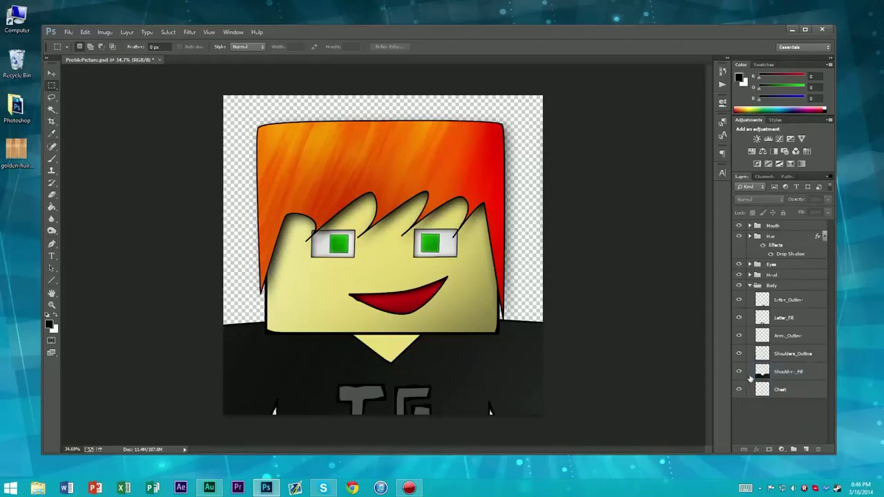
double_click(815, 374)
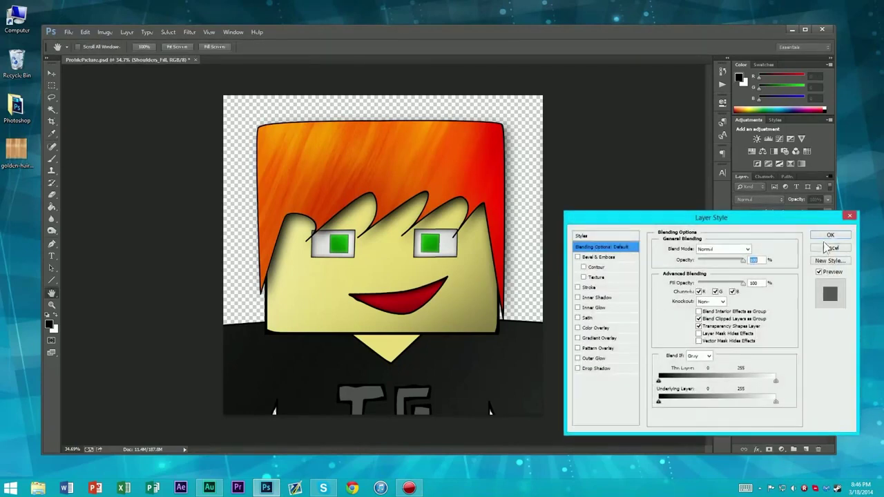
click(822, 249)
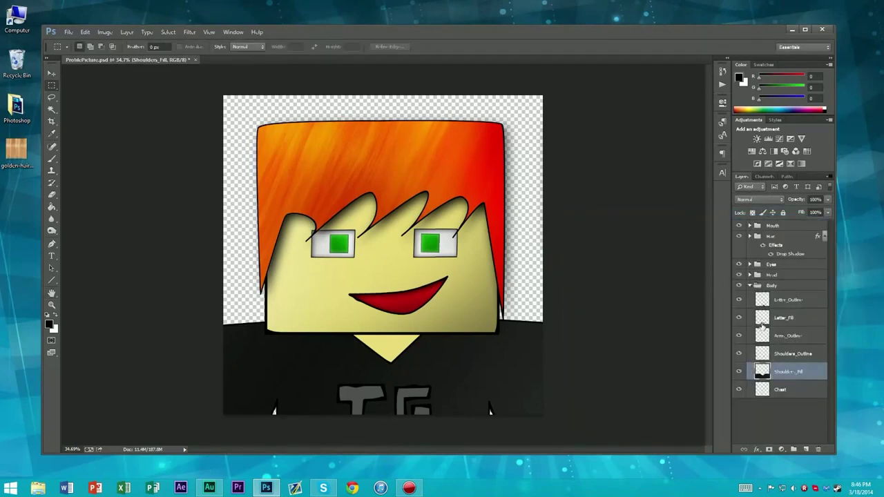
click(793, 418)
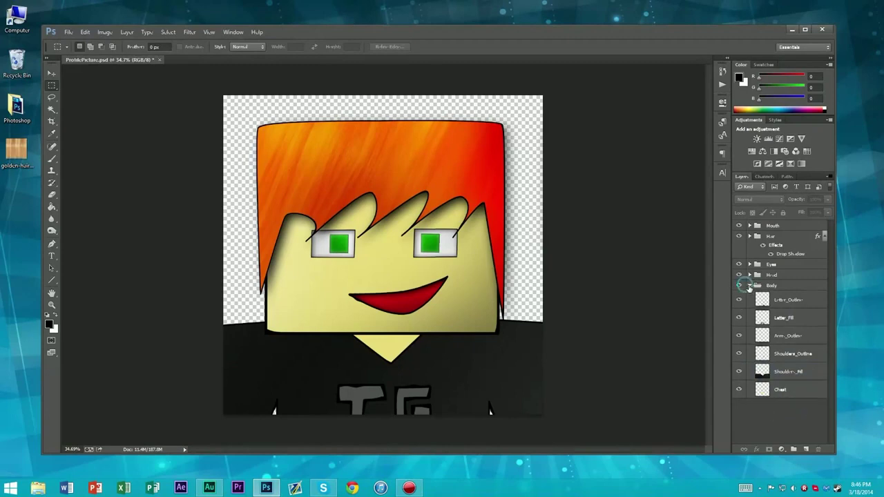
- Collapse the Body layer group and save the document
click(750, 286)
scroll(409, 232, down, 10)
scroll(408, 231, up, 9)
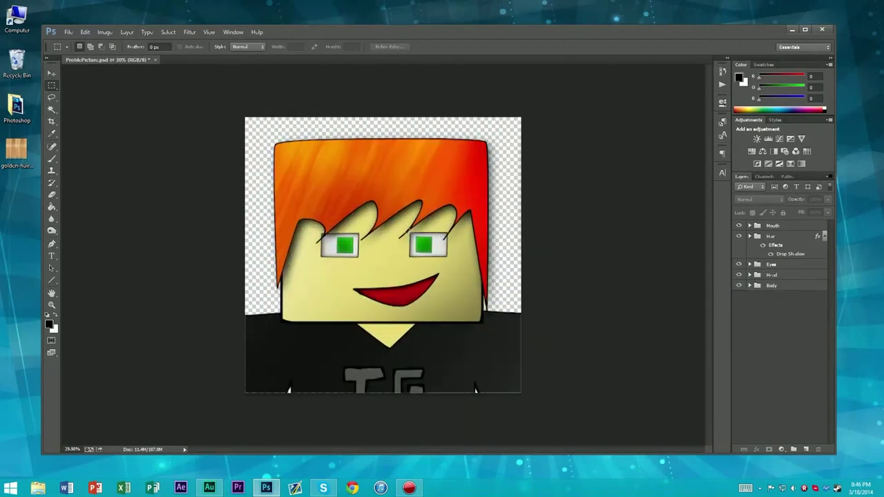
scroll(384, 250, up, 2)
click(69, 32)
click(96, 133)
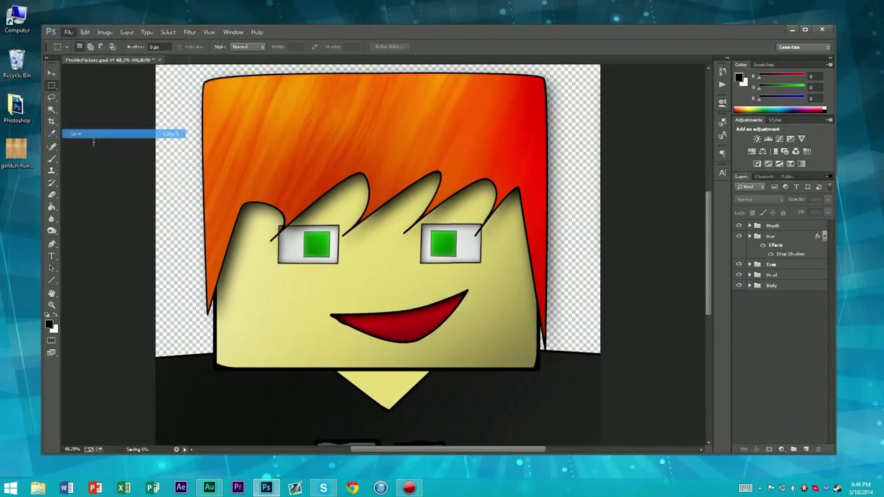
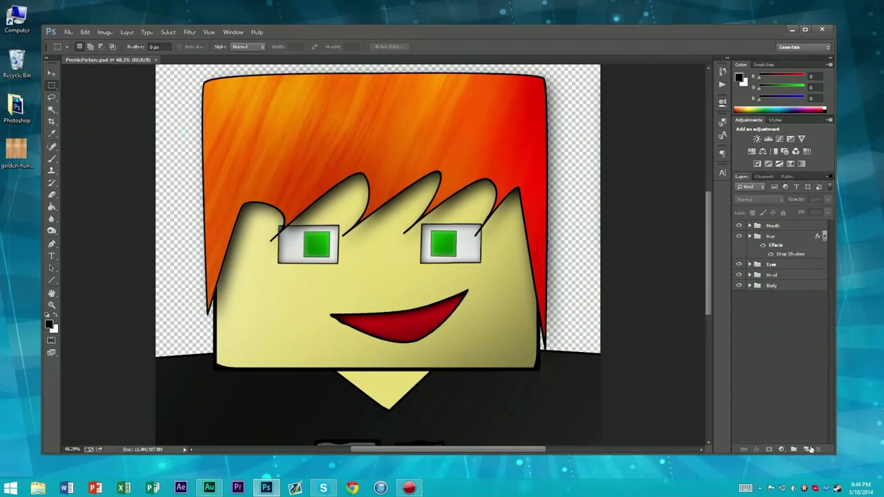
- Add a new layer beneath the Body group and name it BG
click(807, 450)
drag(782, 225, 780, 322)
double_click(772, 302)
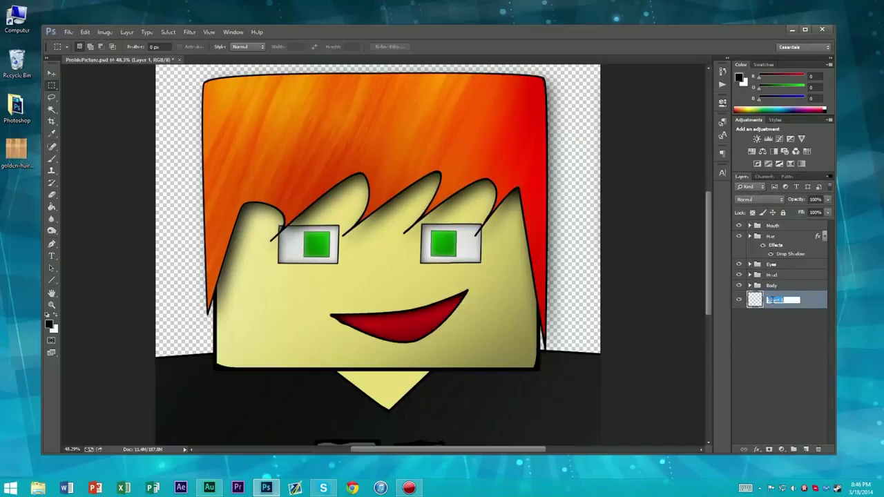
key(Return)
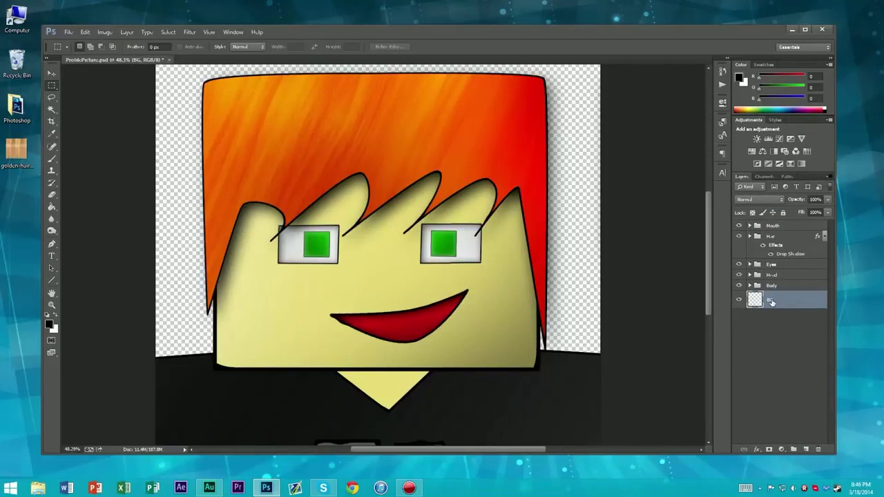
- Switch to the Chrome starburst image results and copy the enlarged yellow-orange starburst picture to the desktop
click(757, 320)
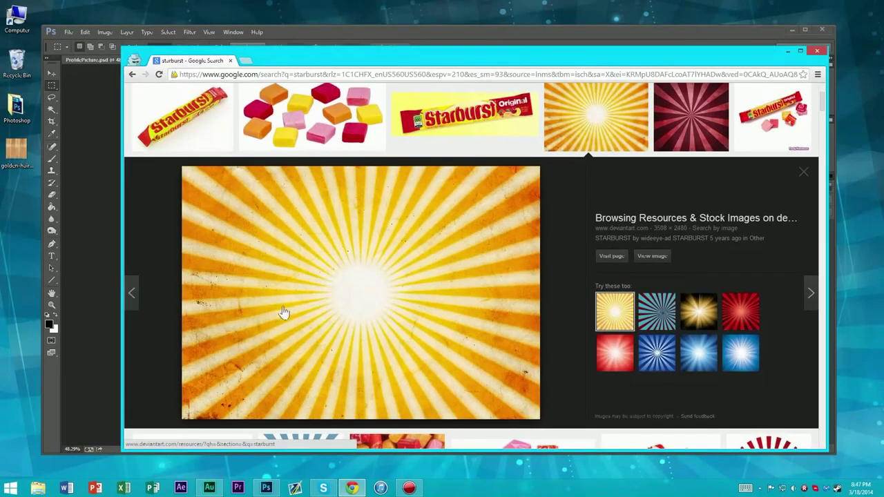
drag(283, 313, 20, 197)
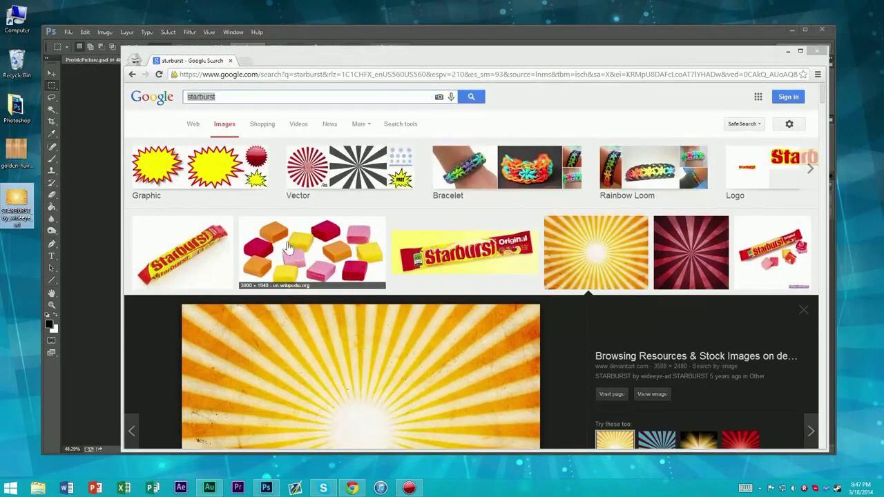
- Search Google Images for "minecraft items"
click(493, 125)
scroll(493, 124, down, 4)
scroll(475, 207, up, 4)
scroll(367, 272, down, 1)
scroll(427, 229, up, 1)
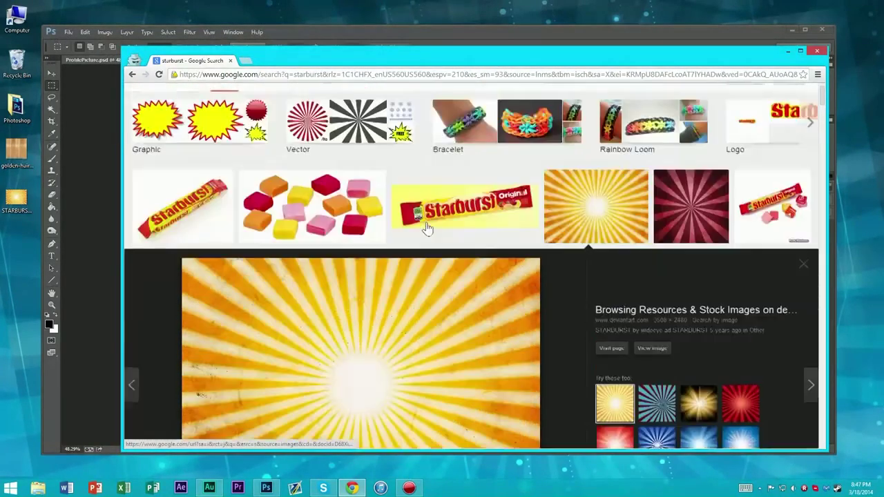
scroll(427, 228, up, 1)
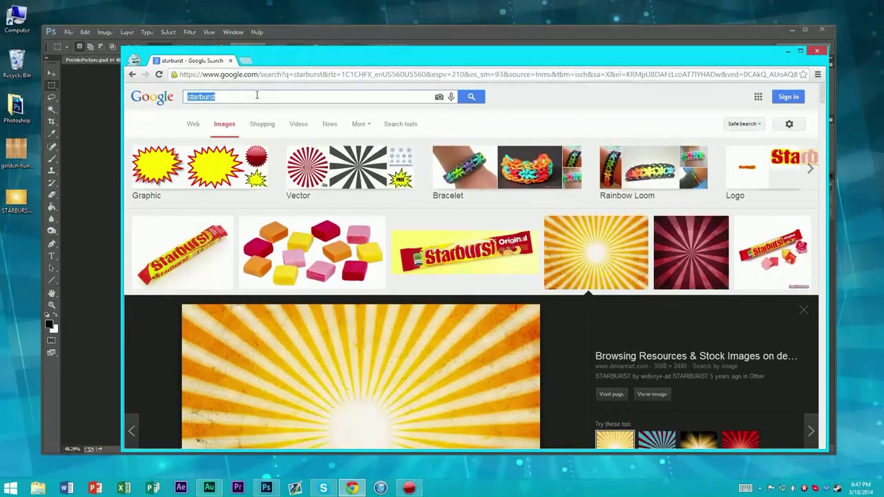
text(minecraft)
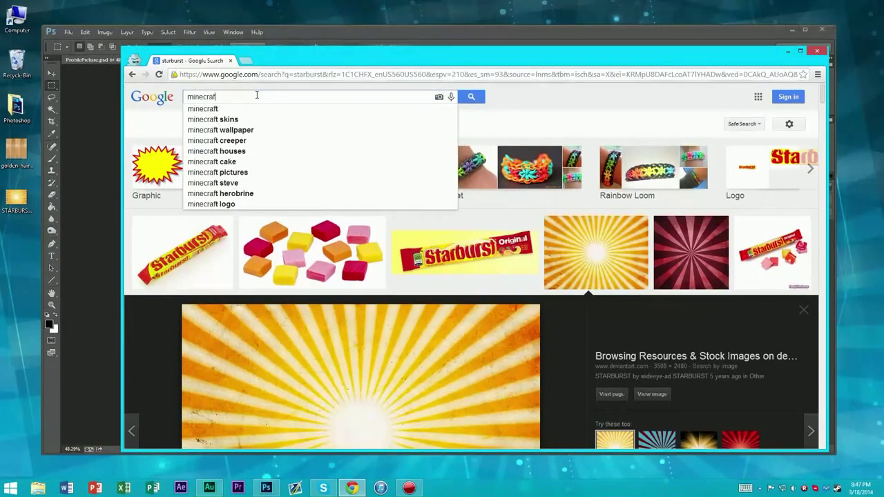
text( items)
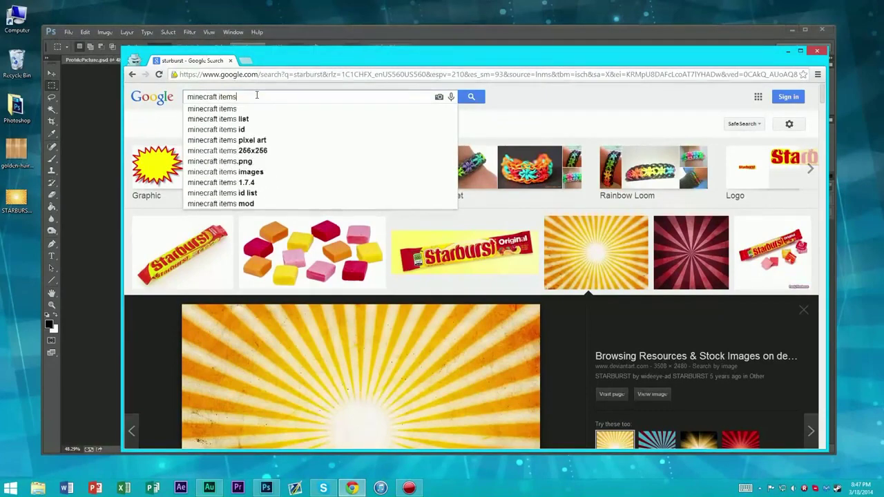
key(Return)
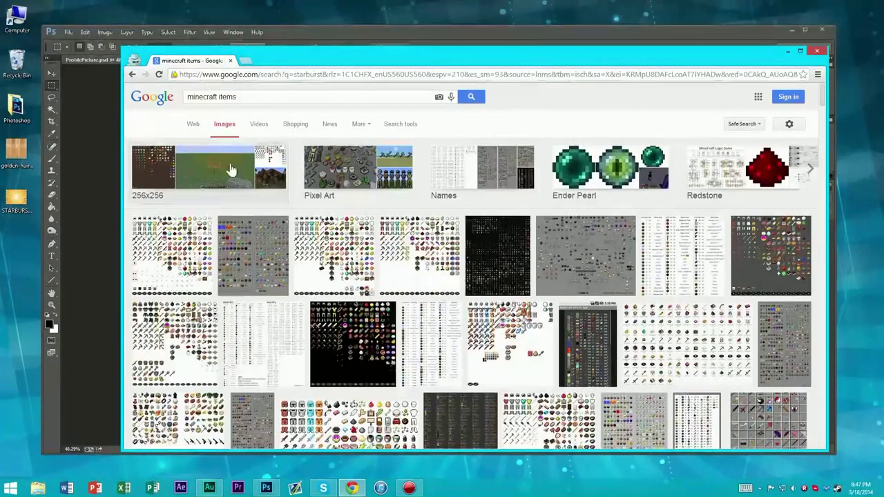
- Show the web results for minecraft items and open the Minecraft Wiki's Items article
click(194, 123)
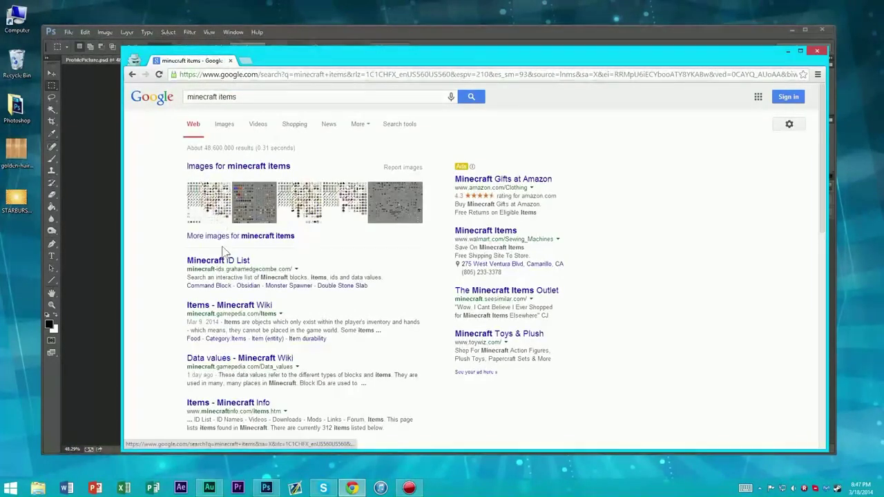
click(208, 305)
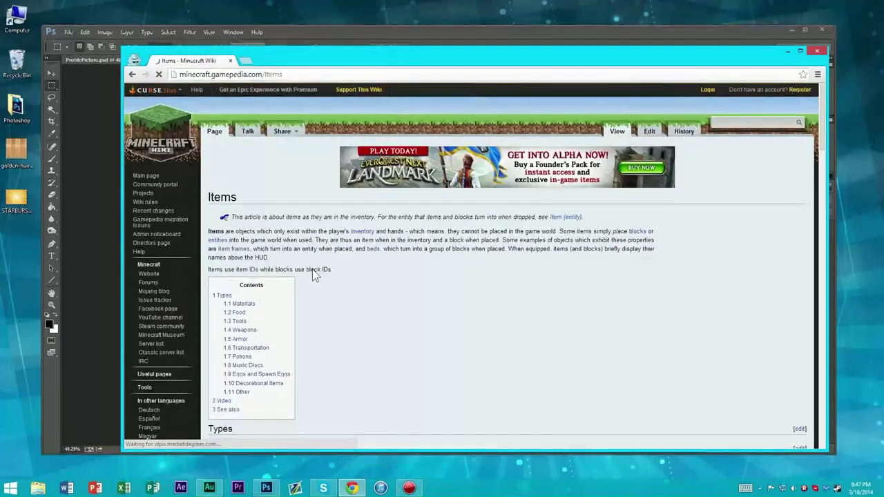
scroll(309, 268, down, 20)
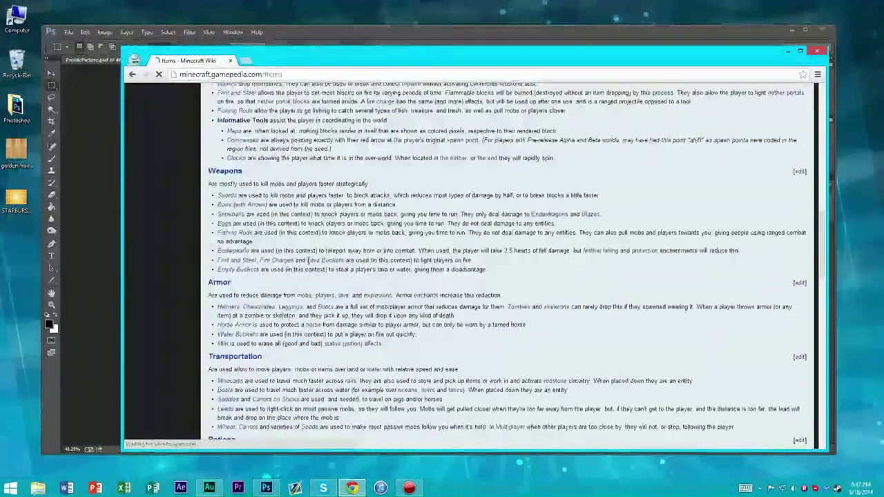
scroll(309, 268, up, 10)
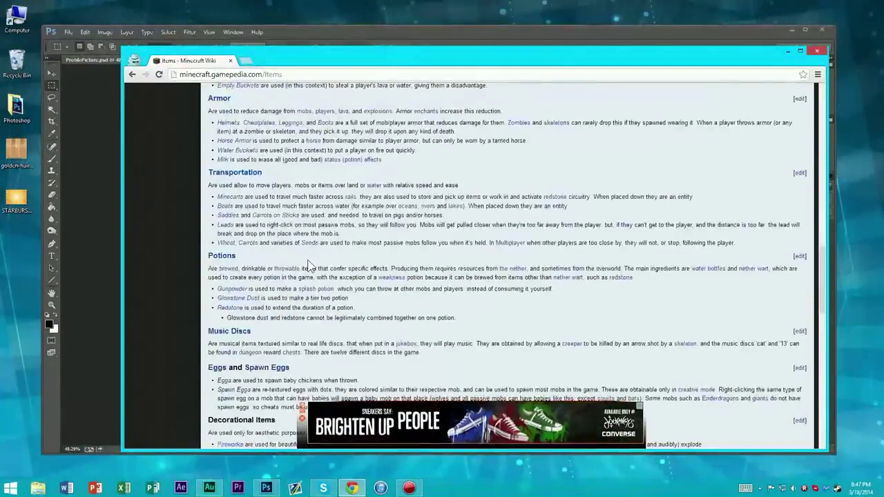
scroll(309, 258, up, 10)
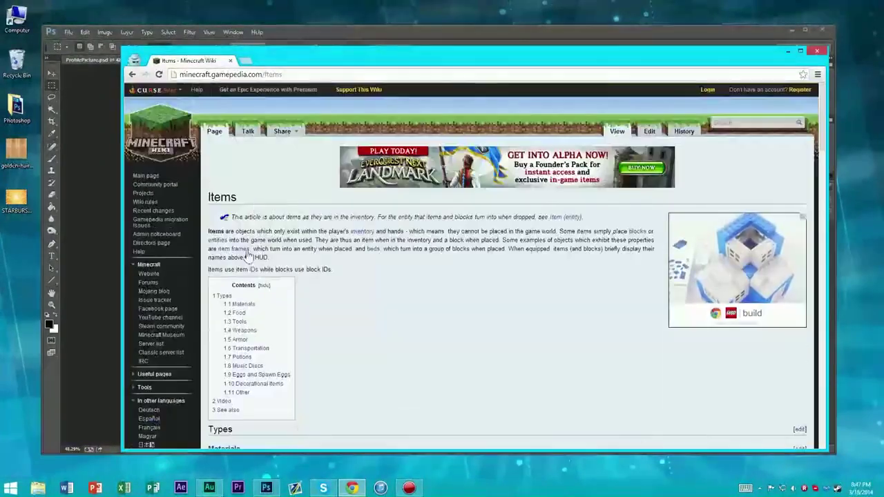
scroll(238, 330, down, 1)
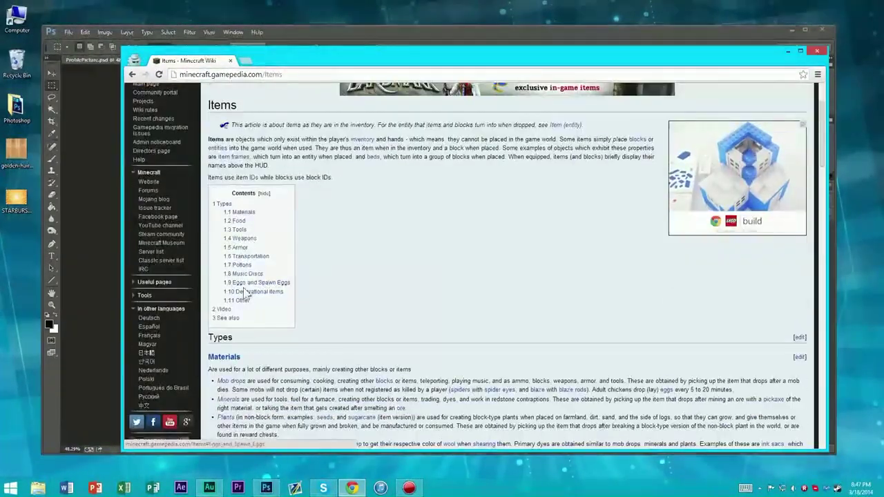
- Browse the article from its Materials section and open the linked Minerals page
click(242, 212)
scroll(378, 243, down, 15)
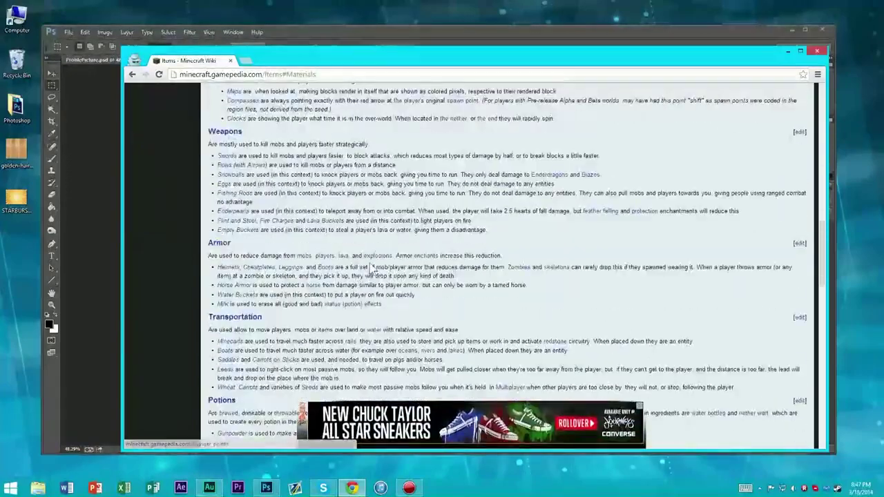
scroll(378, 242, down, 2)
scroll(378, 241, up, 10)
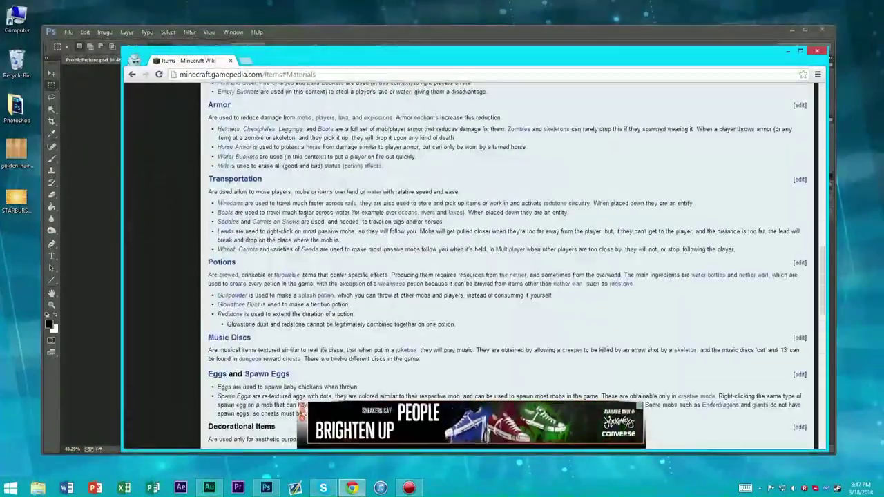
scroll(283, 209, up, 4)
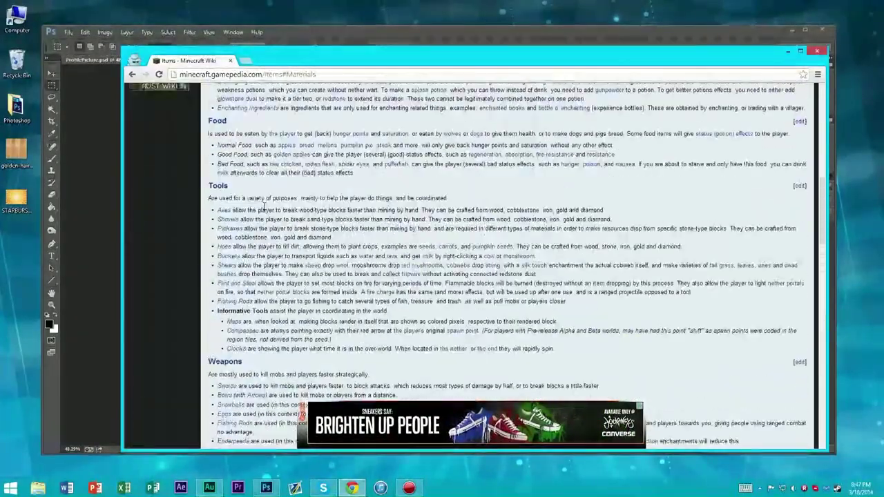
scroll(258, 201, up, 1)
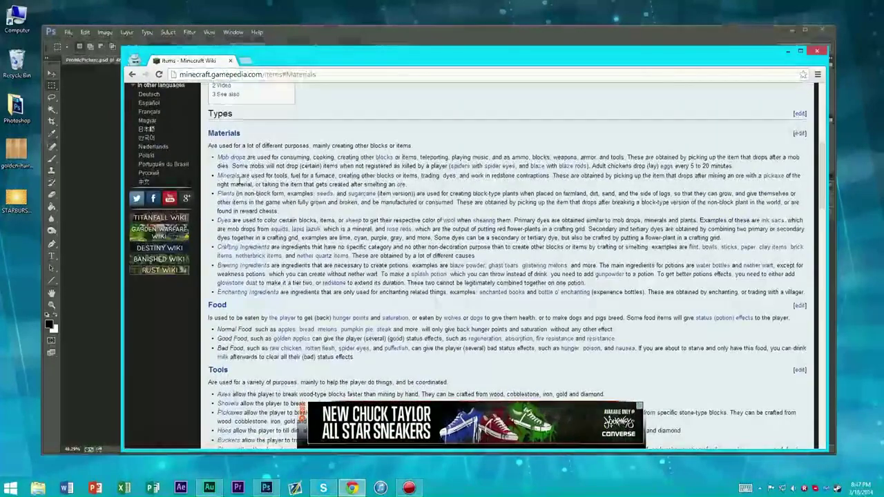
click(228, 175)
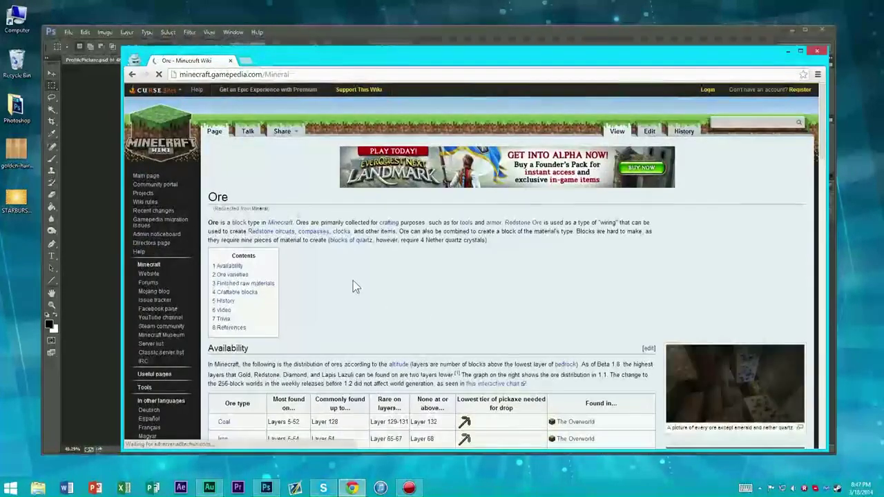
- Open the Gold Ingot image file page and copy the ingot picture to the desktop
scroll(353, 286, down, 2)
scroll(326, 257, down, 9)
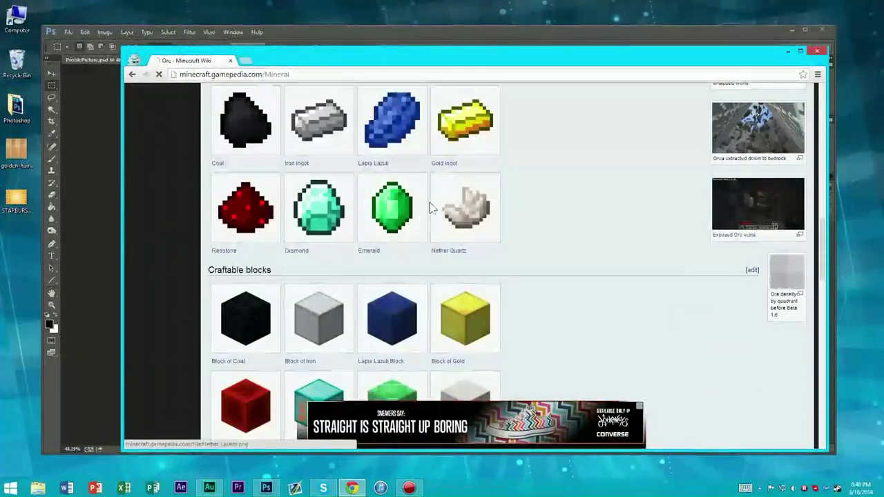
click(464, 135)
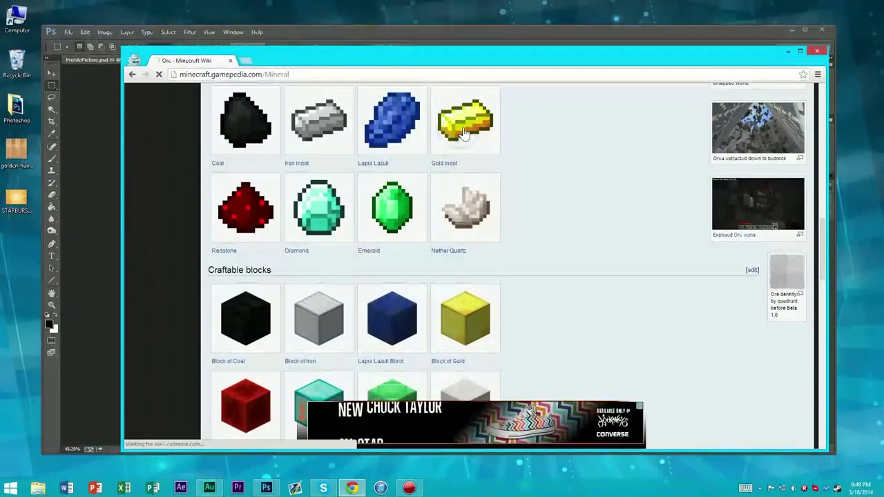
click(464, 135)
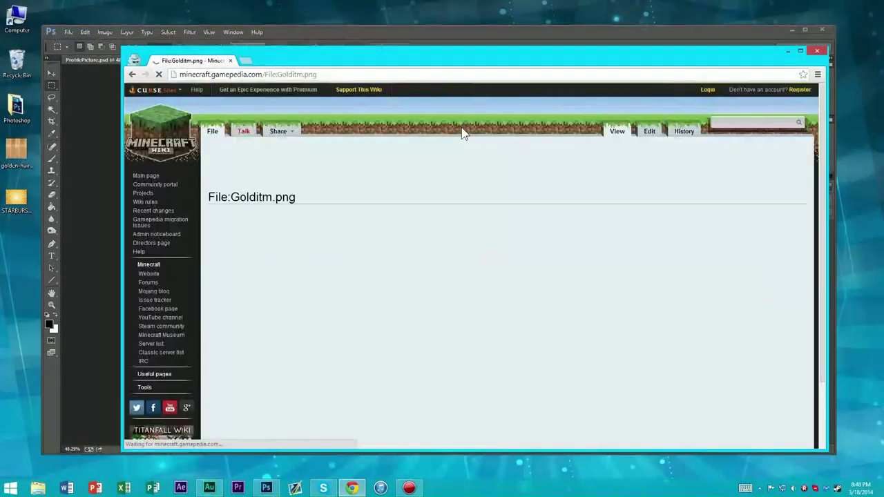
scroll(406, 231, down, 5)
drag(330, 254, 17, 247)
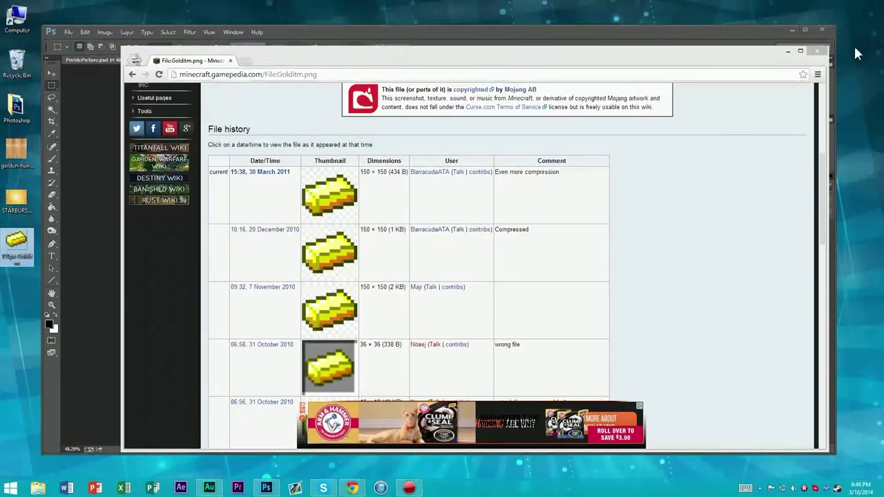
- Switch to Photoshop and place the desktop's starburst picture on the BG layer
click(712, 51)
click(583, 43)
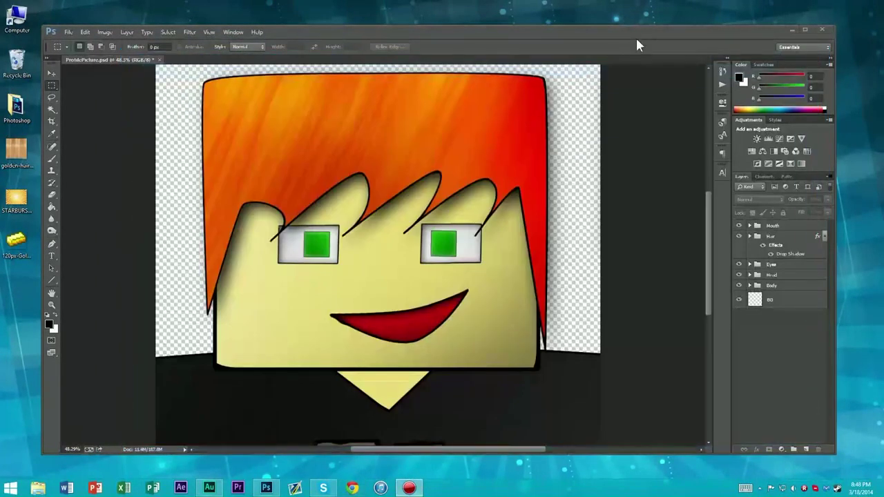
click(780, 310)
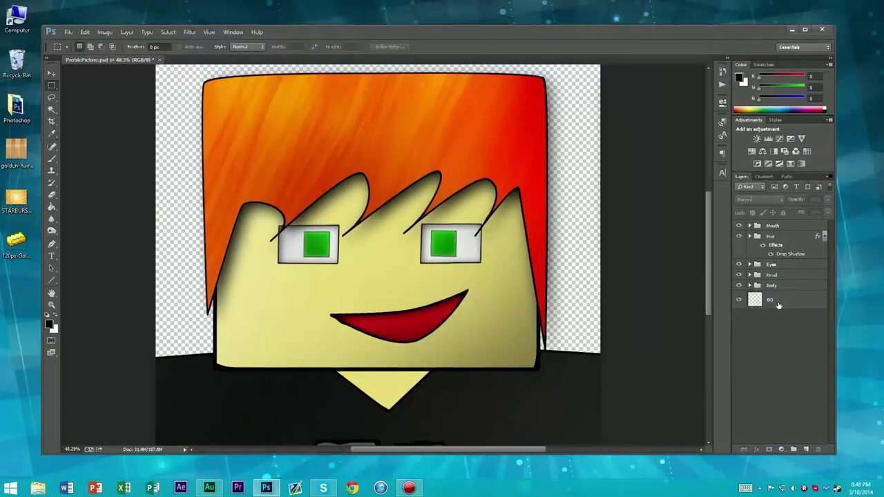
click(773, 301)
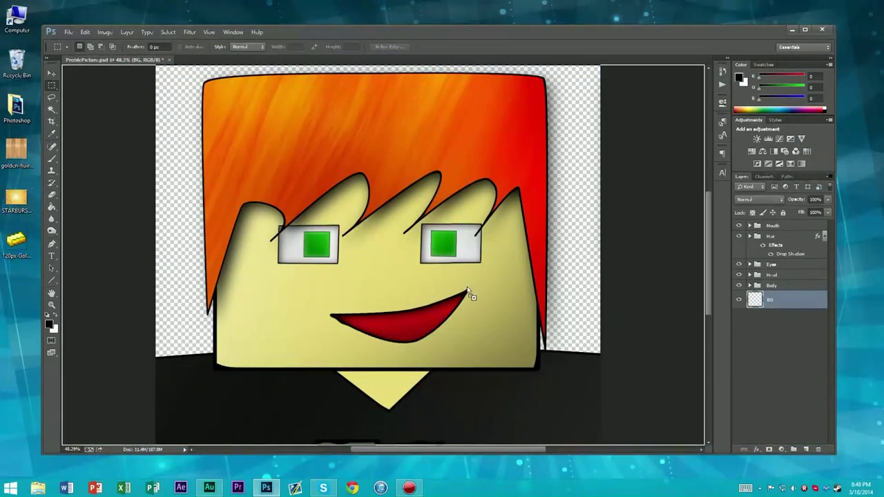
- Scale the placed starburst to about 441% and center it behind the character so it covers the canvas
scroll(475, 232, down, 5)
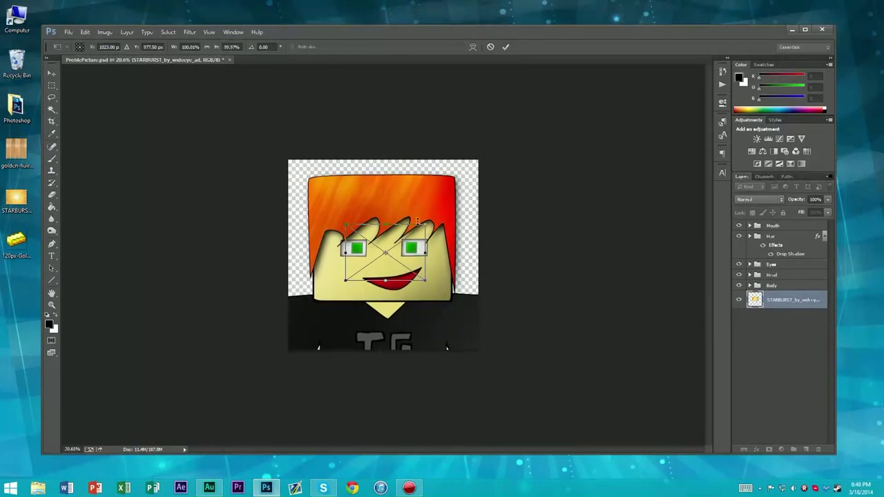
drag(423, 221, 543, 142)
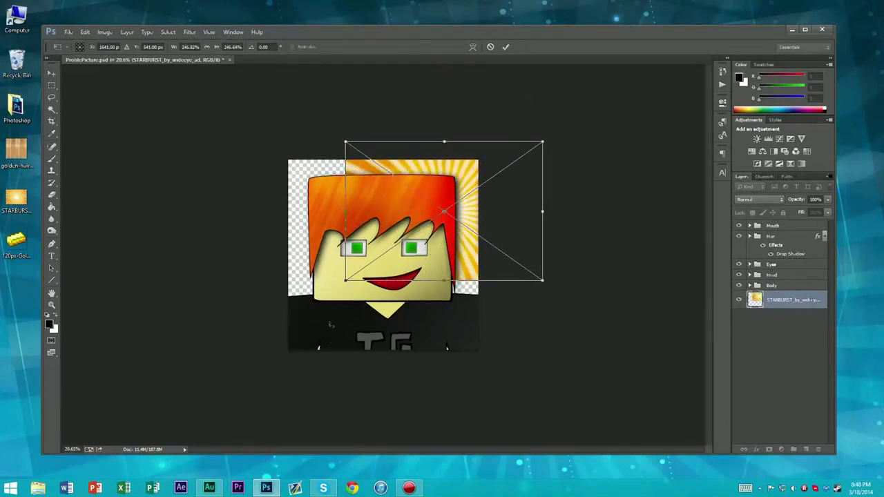
drag(347, 281, 191, 391)
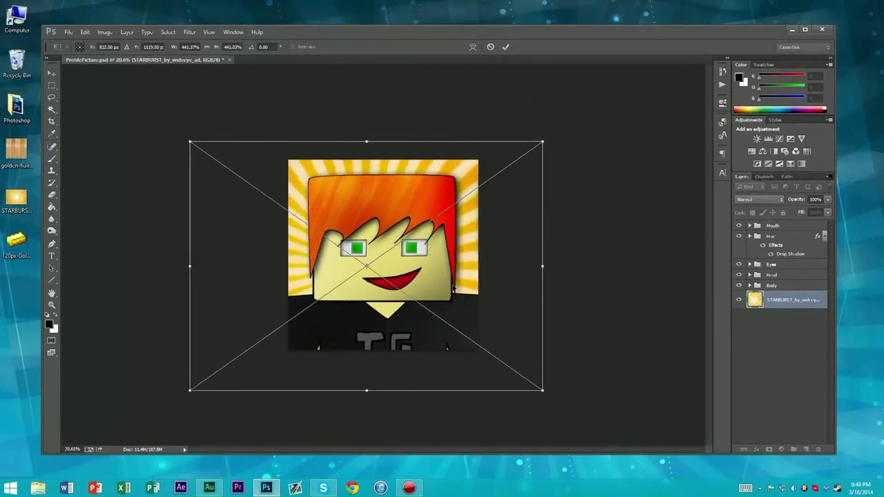
drag(465, 277, 481, 258)
key(Return)
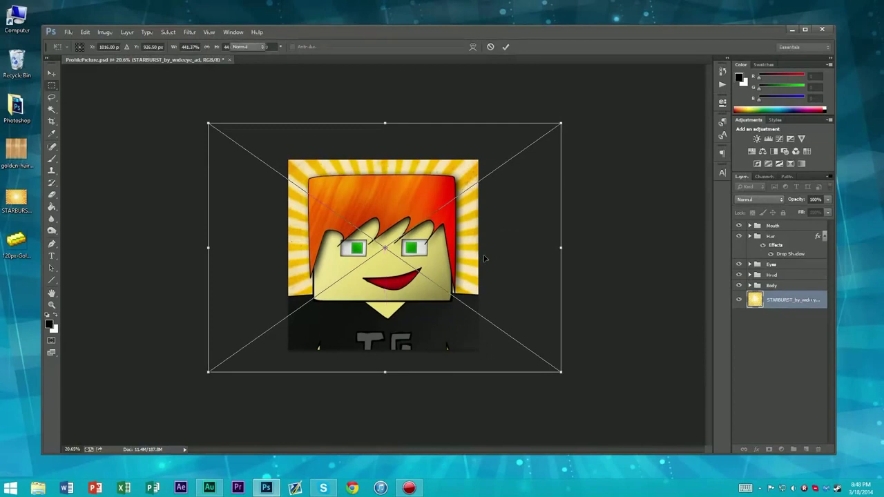
- Rasterize the starburst layer and desaturate it
scroll(405, 266, up, 6)
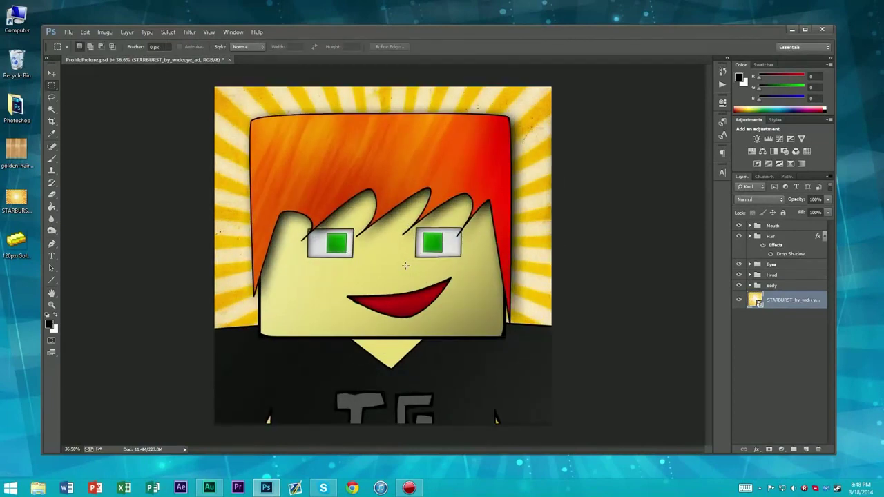
right_click(783, 308)
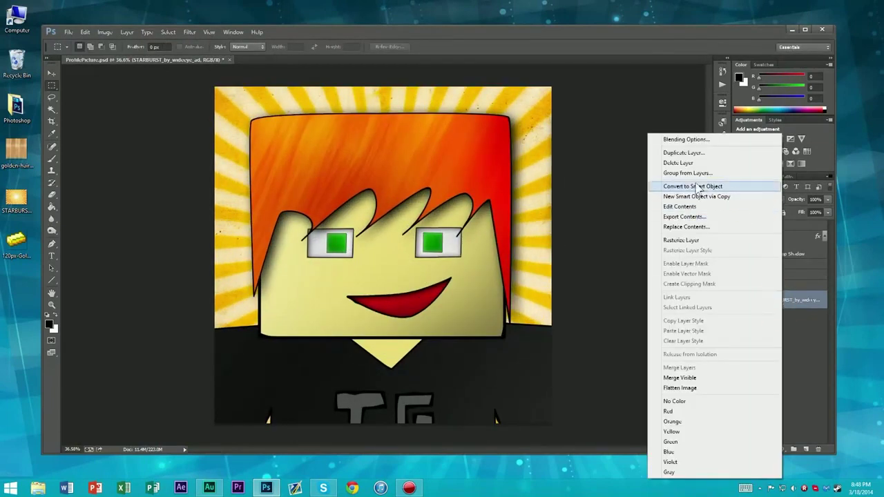
click(687, 239)
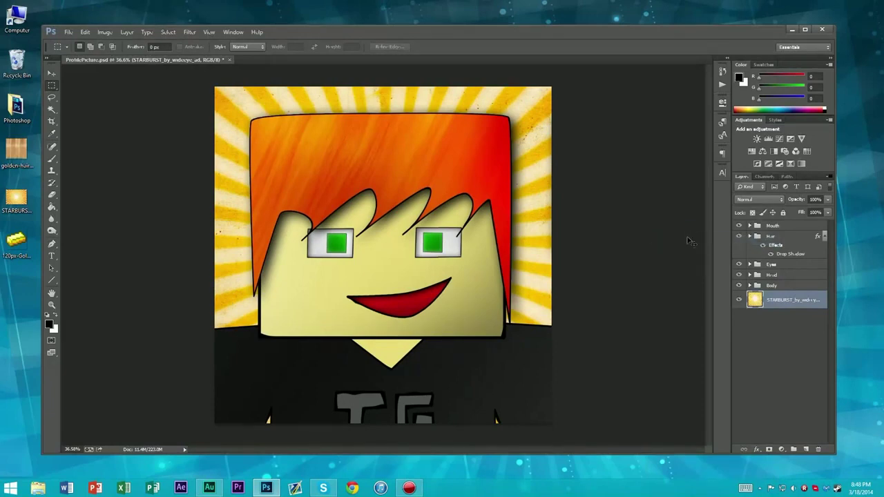
key(ctrl+shift+u)
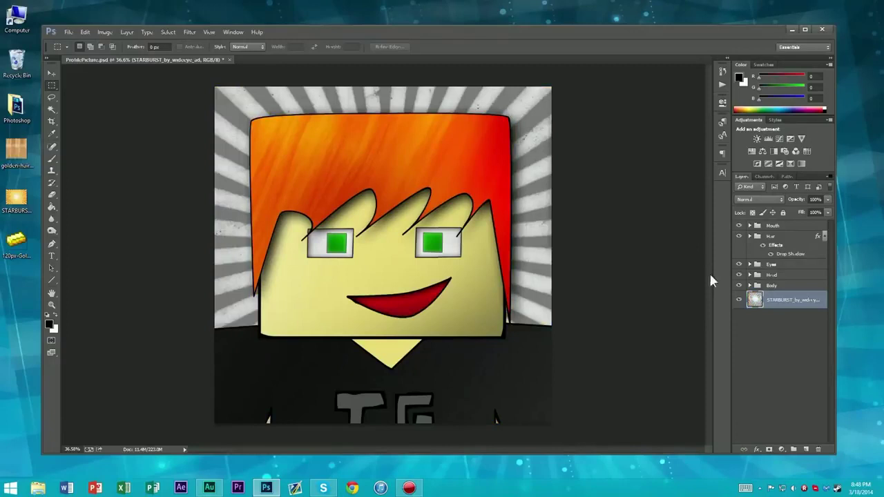
- Increase the starburst's contrast with Levels, using black input 31, midtone 0.39 and a lowered white input
key(ctrl+l)
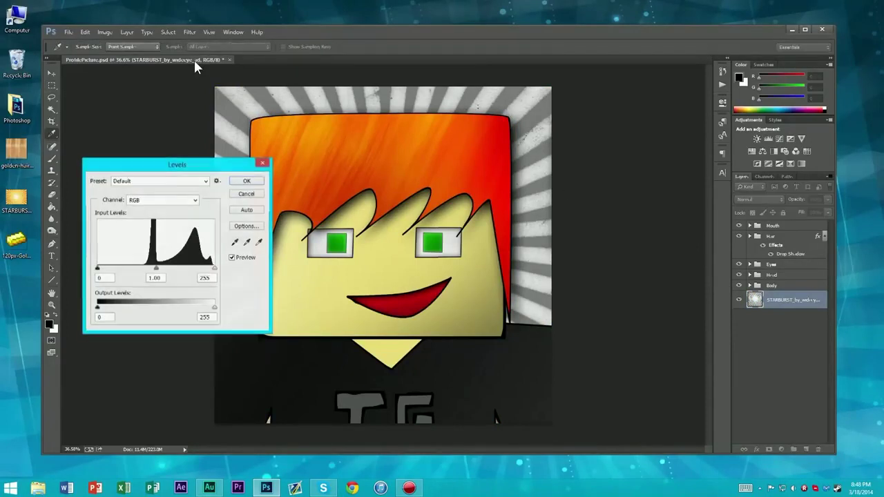
drag(156, 269, 186, 269)
drag(97, 269, 111, 269)
drag(213, 268, 199, 269)
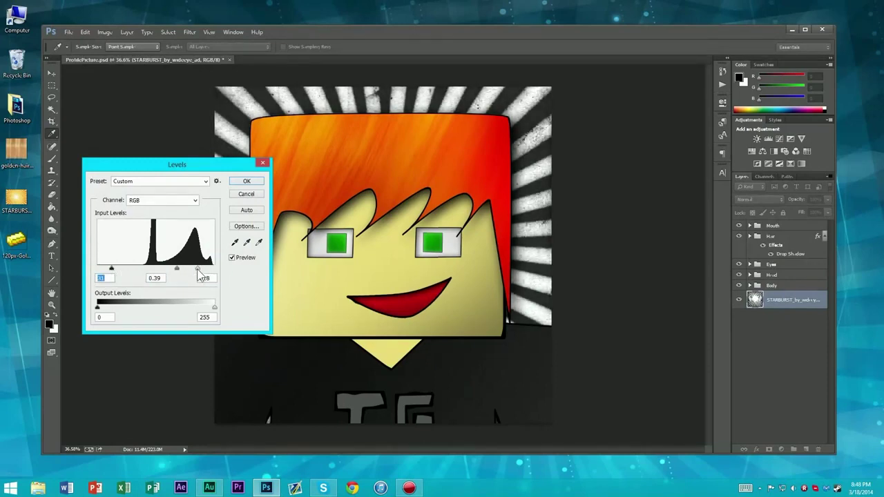
click(254, 184)
scroll(346, 217, down, 8)
scroll(346, 218, up, 7)
scroll(346, 217, up, 3)
scroll(347, 217, down, 13)
scroll(409, 261, up, 7)
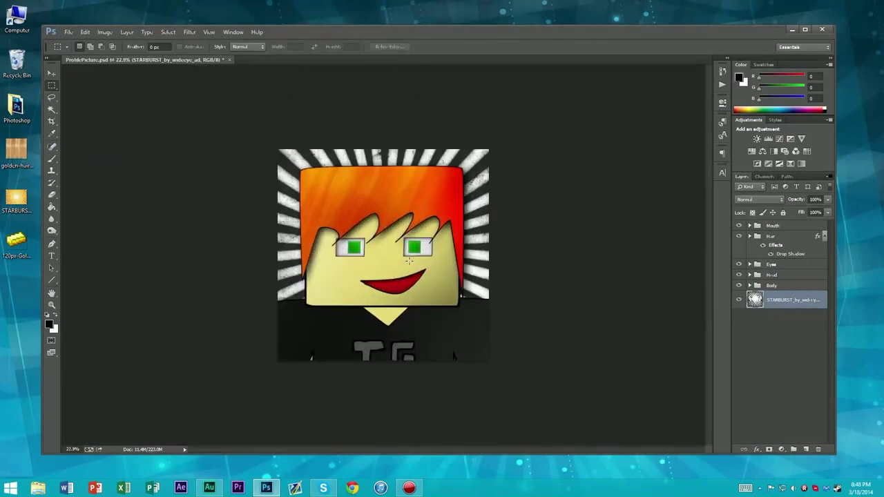
scroll(408, 261, up, 1)
- Add a new layer and move it beneath the starburst layer
click(809, 422)
click(804, 449)
drag(780, 226, 783, 329)
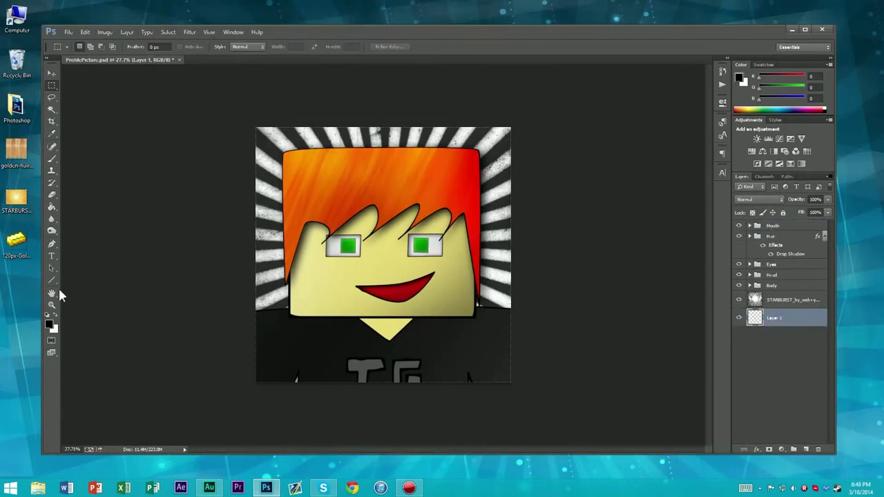
- Set the foreground color to bright green 00ff54
click(48, 324)
drag(696, 381, 694, 370)
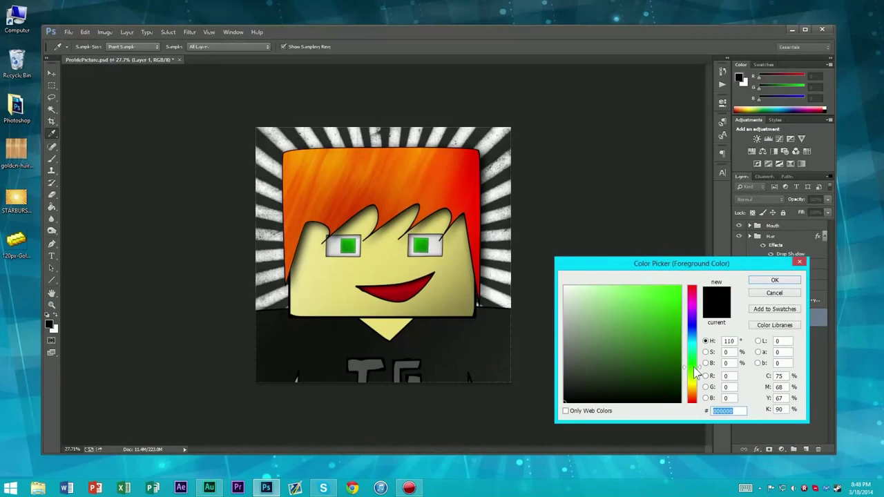
drag(694, 370, 689, 357)
drag(661, 305, 882, 123)
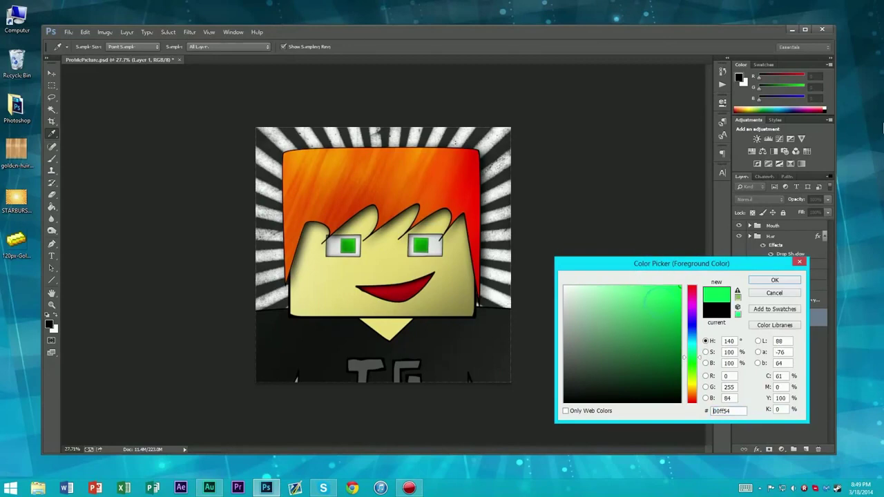
click(755, 280)
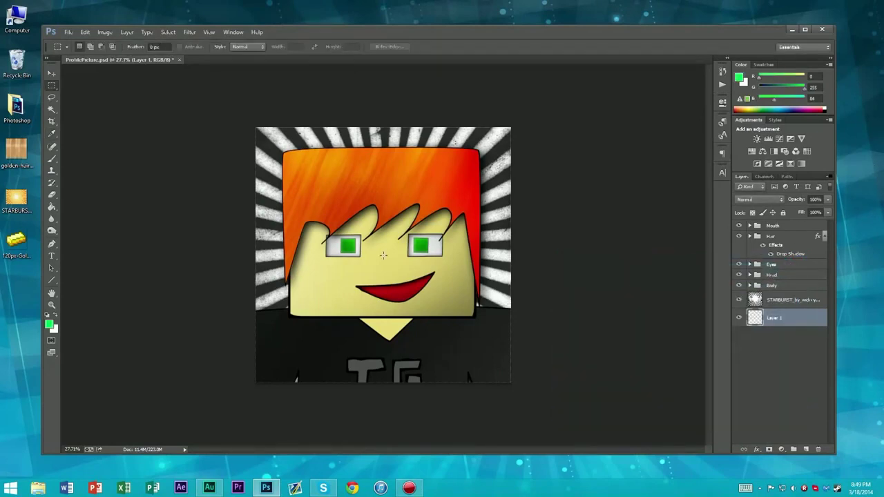
- Fill the new bottom layer with the green foreground color and hide the starburst layer above it
key(g)
click(269, 203)
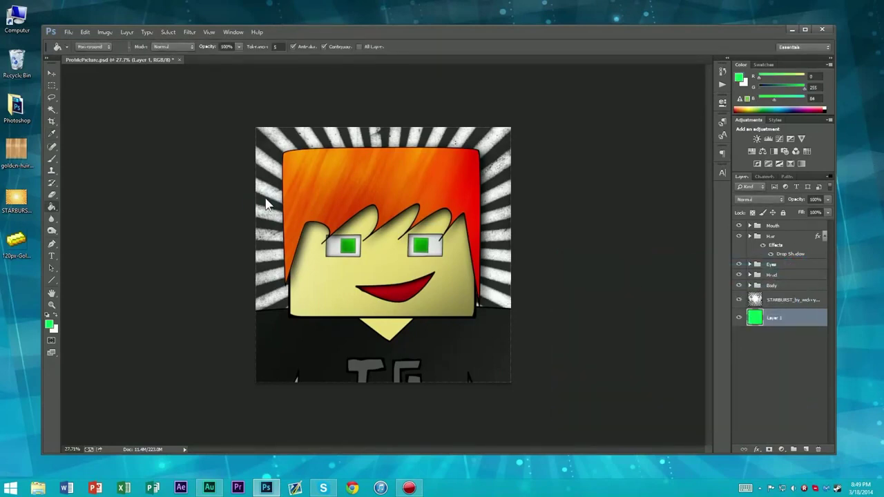
click(738, 301)
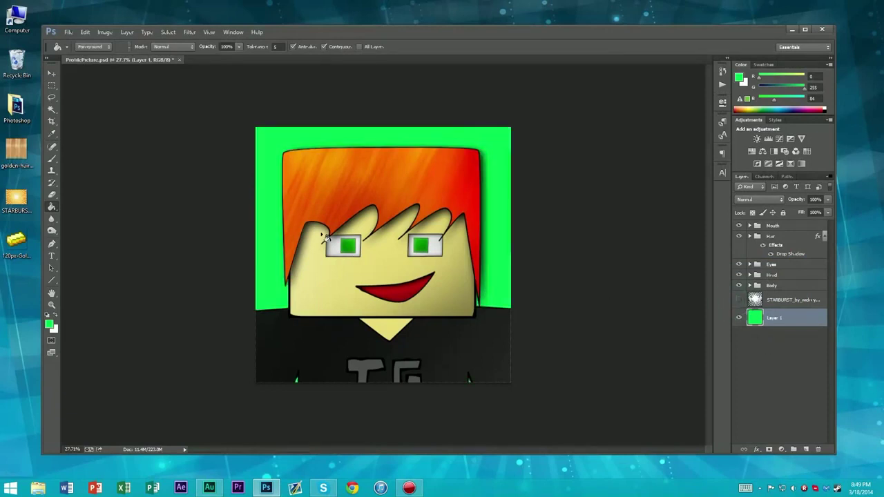
- Show the starburst layer again, select it and lower its opacity to 76%
key(m)
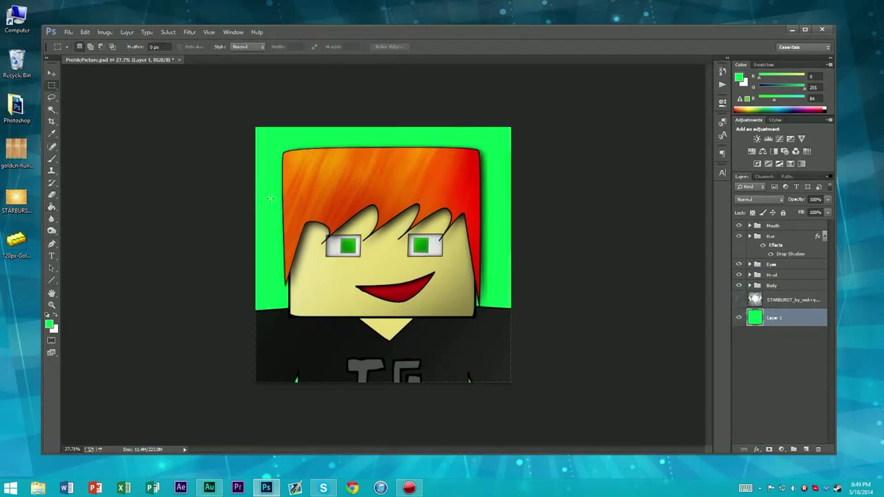
click(738, 301)
click(775, 299)
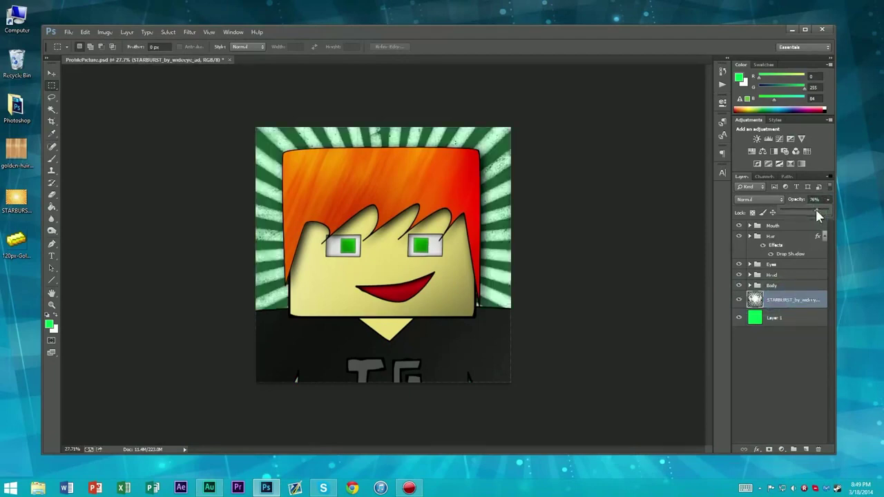
- Try the Dissolve, Multiply and Overlay blend modes on the starburst layer
click(760, 200)
click(760, 200)
scroll(759, 197, down, 4)
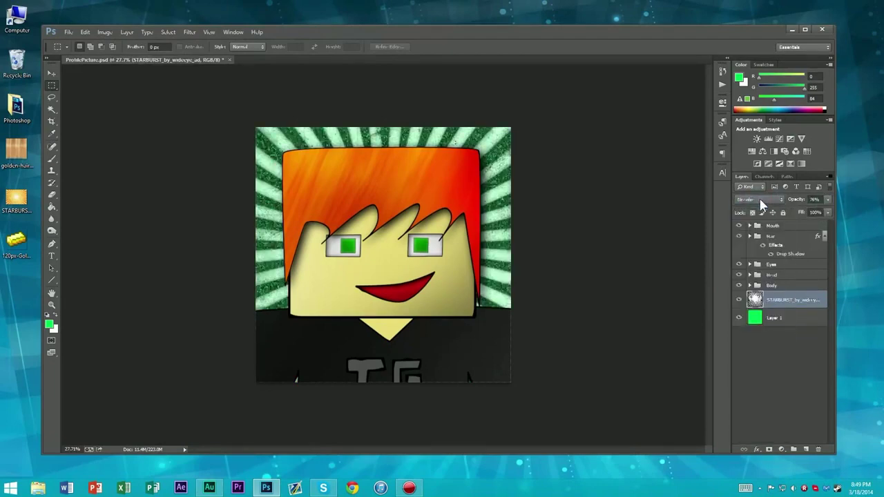
scroll(759, 198, up, 1)
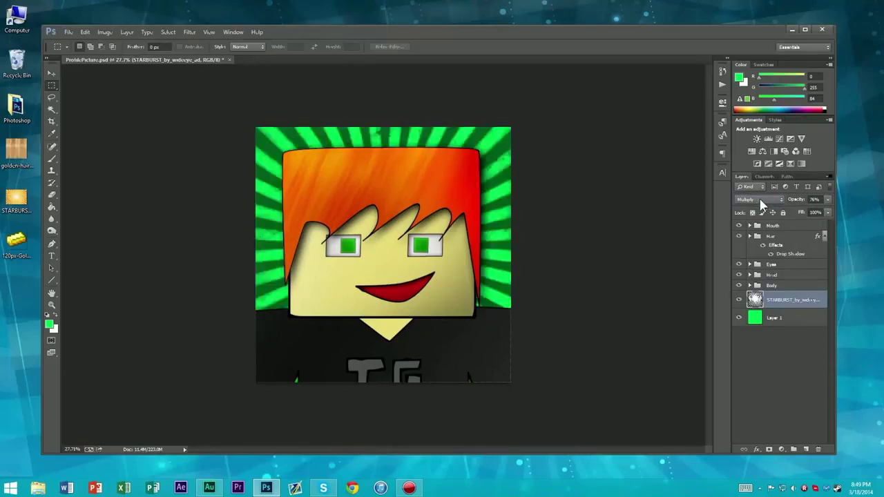
click(759, 198)
click(757, 308)
click(757, 201)
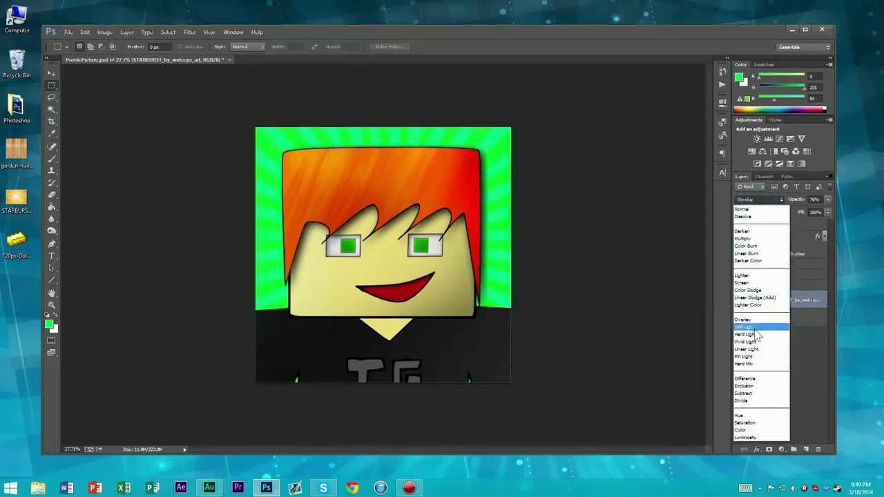
click(754, 320)
- Set the starburst layer's blend mode to Subtract and its opacity to 36%
click(753, 200)
click(750, 236)
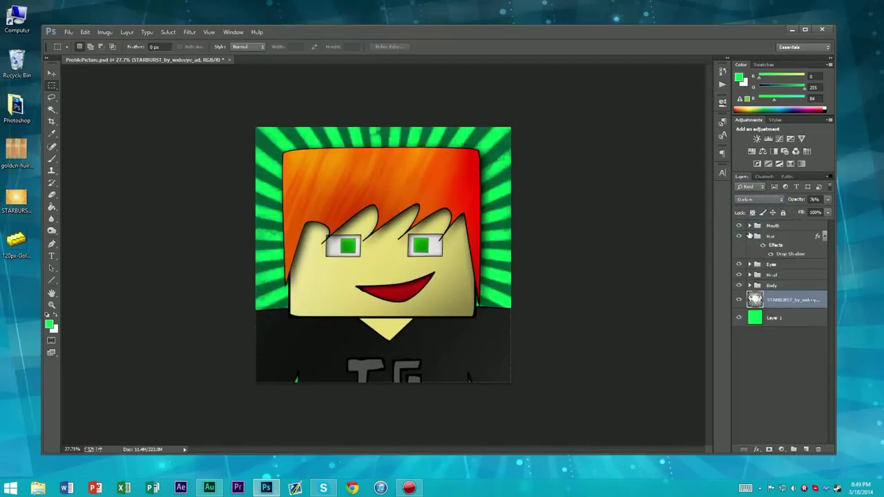
key(Down)
key(Down)
key(Down)
key(Down)
key(Down)
key(Down)
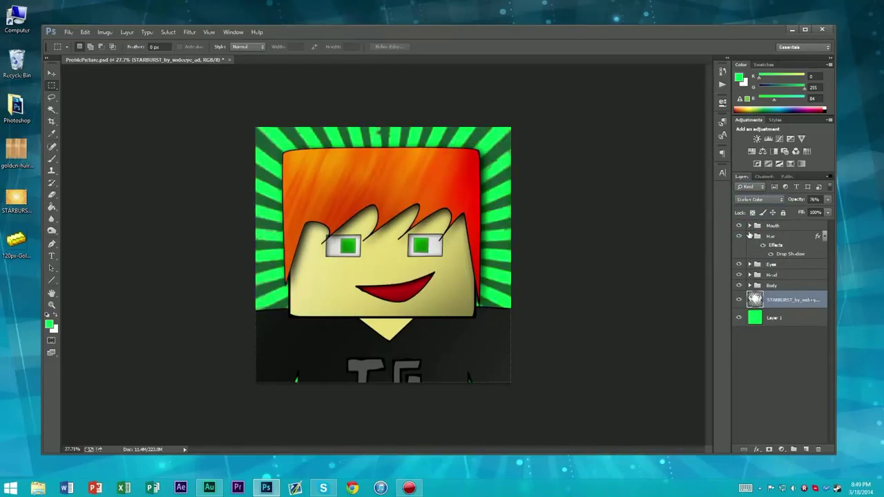
key(Down)
key(Down)
key(Down)
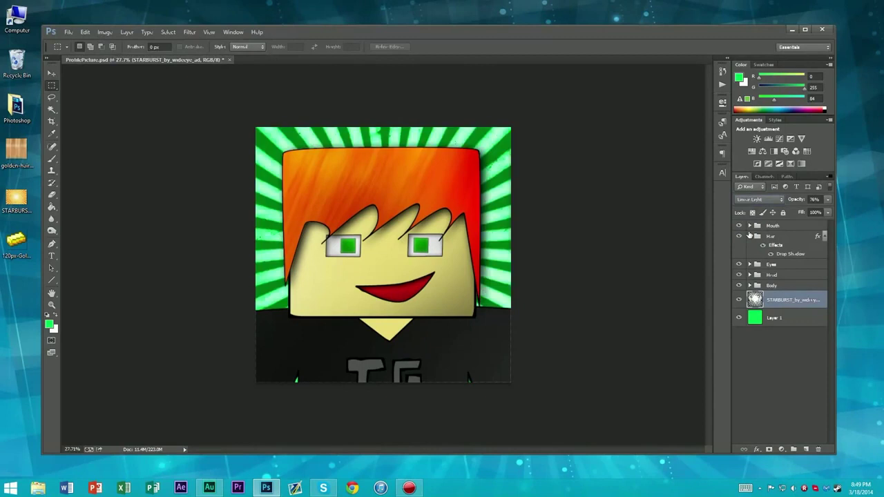
key(Down)
key(Down)
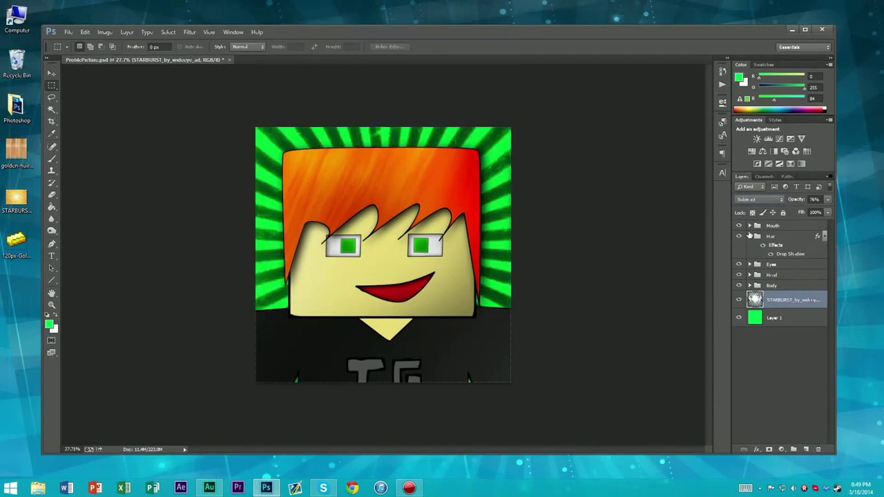
drag(818, 211, 800, 210)
click(784, 309)
- Enlarge the starburst with Free Transform well beyond the canvas and recentre its rays behind the head
key(ctrl+t)
scroll(481, 155, down, 3)
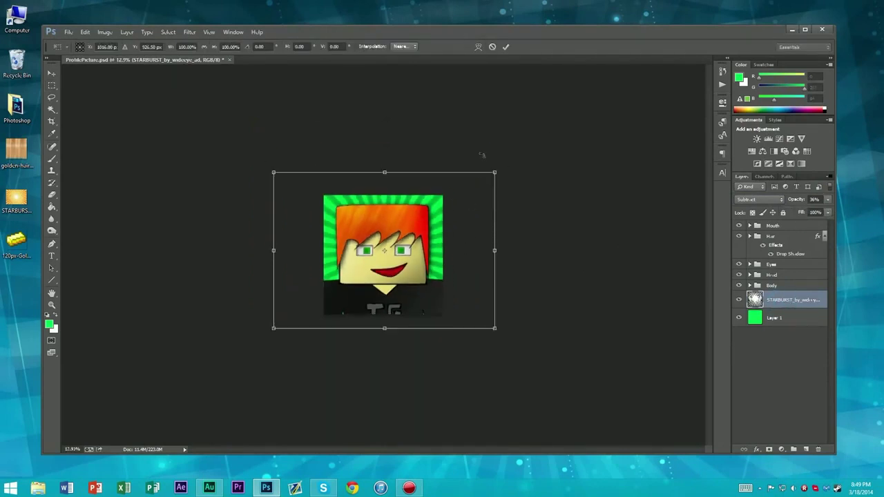
drag(493, 173, 636, 73)
drag(583, 186, 513, 236)
key(Return)
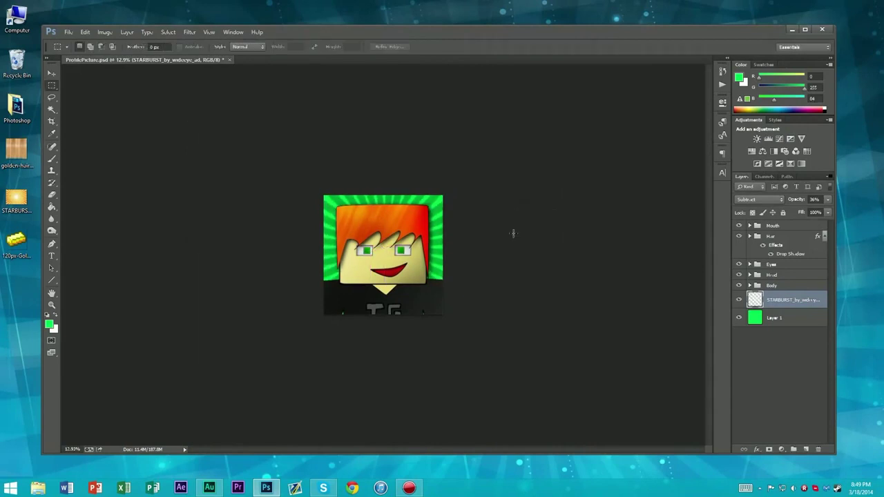
- Soften the starburst layer with a Gaussian Blur of 4.8 pixels radius
scroll(386, 250, up, 5)
scroll(386, 250, down, 4)
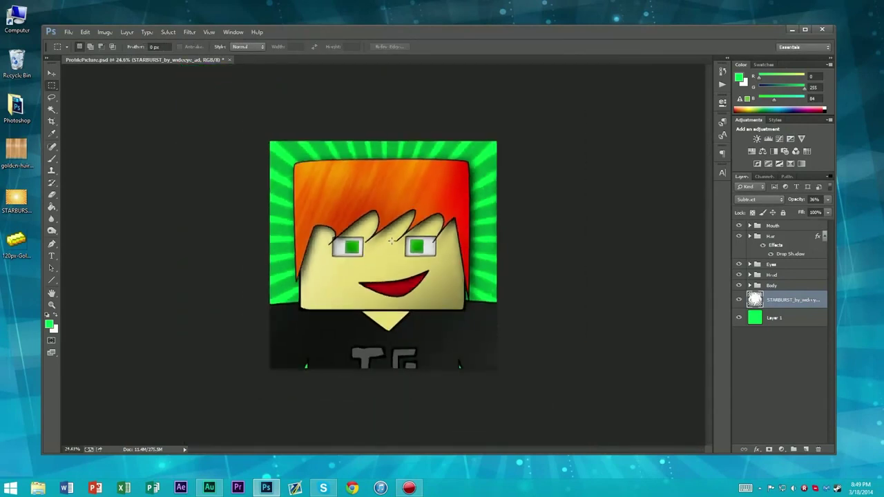
scroll(392, 242, up, 3)
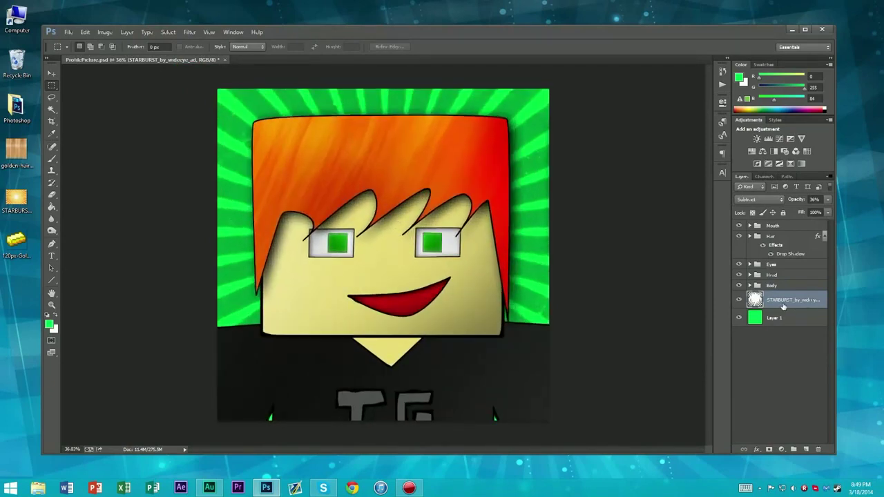
click(171, 32)
mouse_move(193, 32)
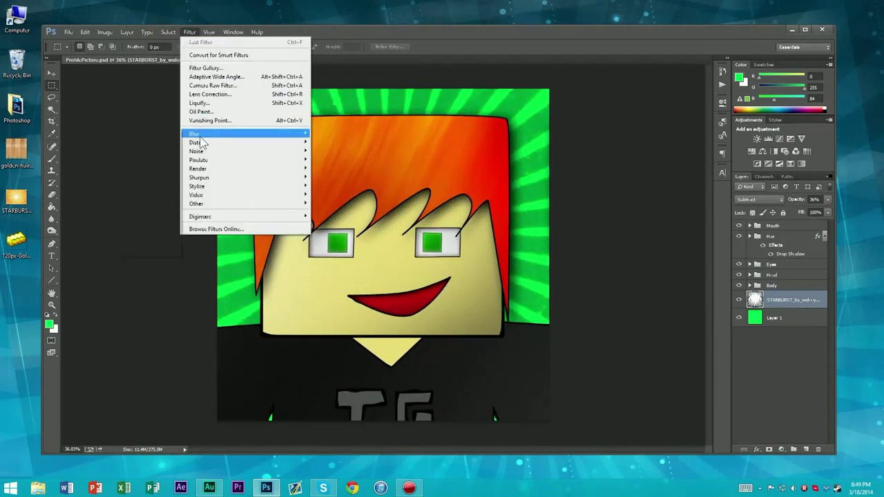
mouse_move(201, 142)
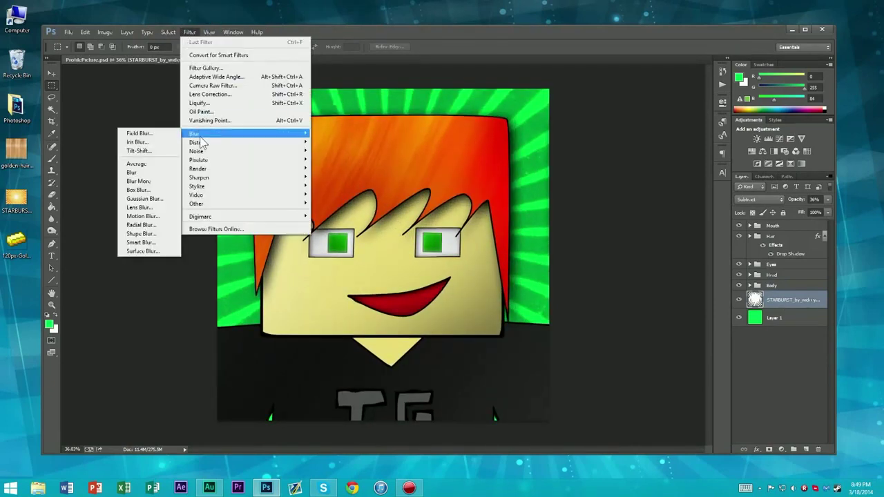
click(145, 198)
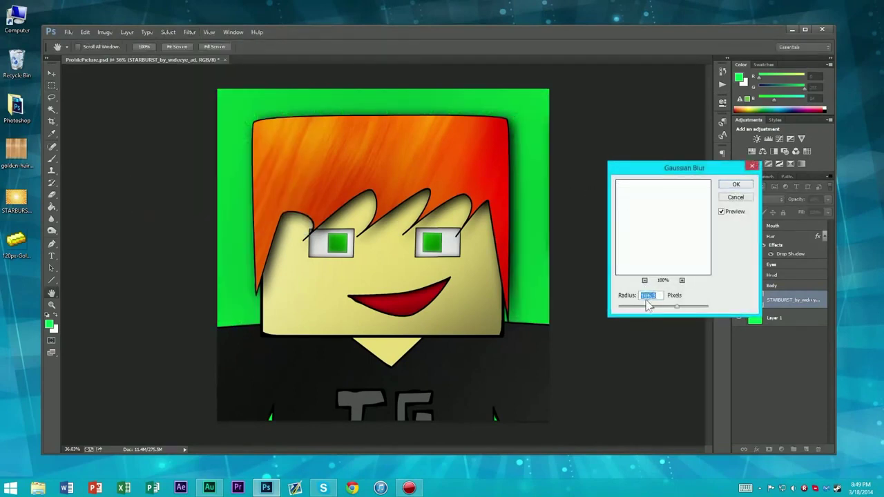
drag(673, 312, 642, 312)
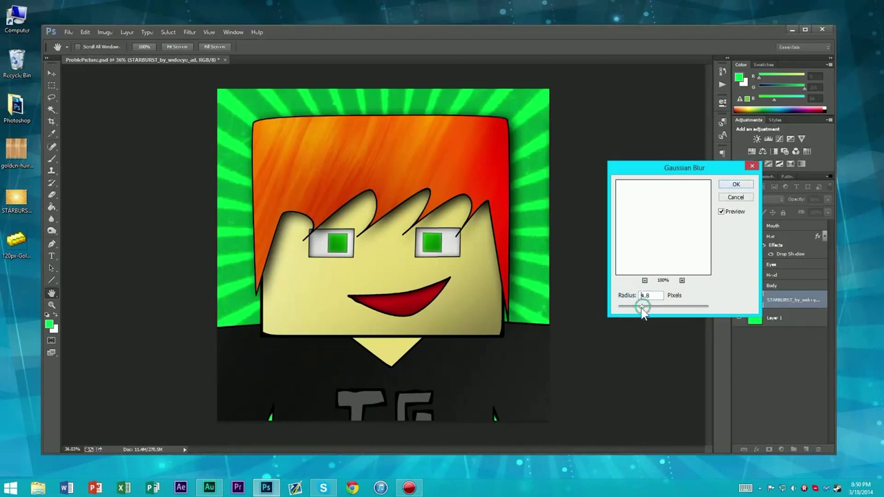
click(738, 185)
- Check the whole picture at different sizes and save the document
key(m)
scroll(594, 187, down, 10)
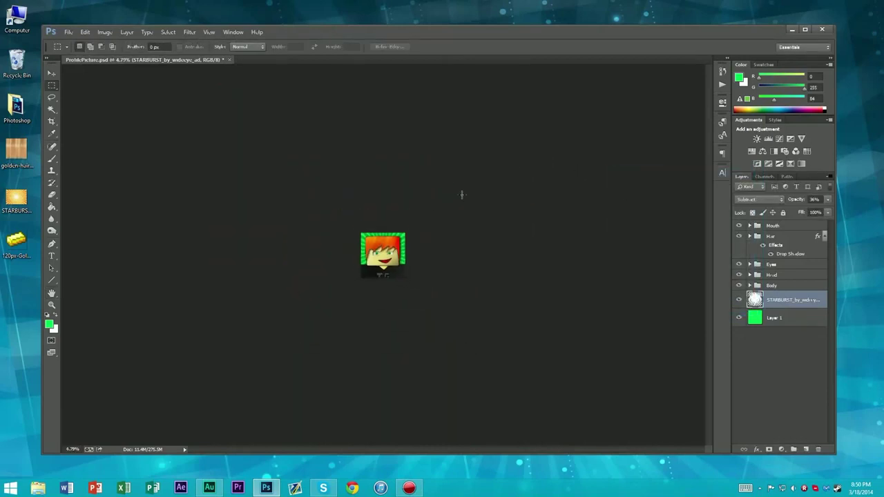
scroll(404, 252, up, 10)
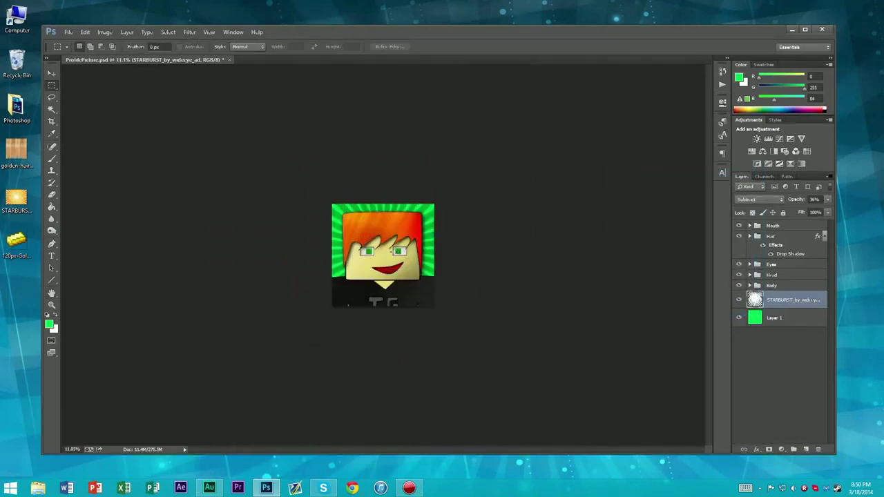
scroll(393, 251, down, 3)
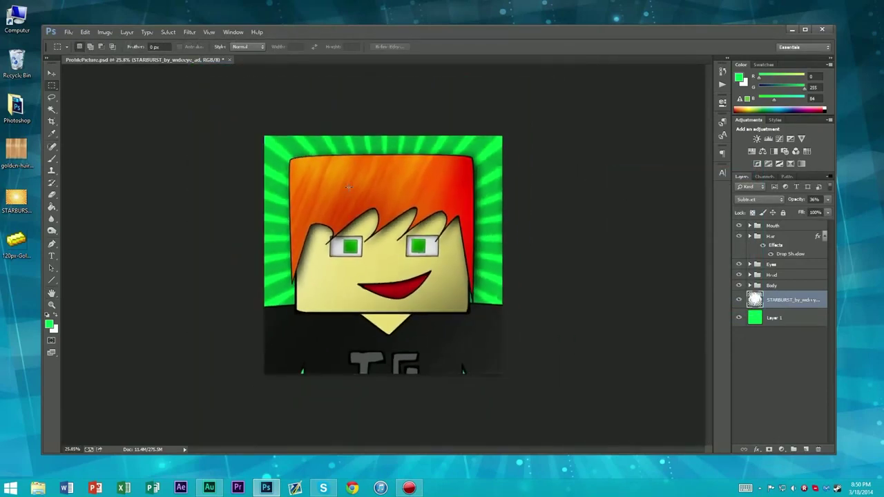
click(68, 32)
click(77, 133)
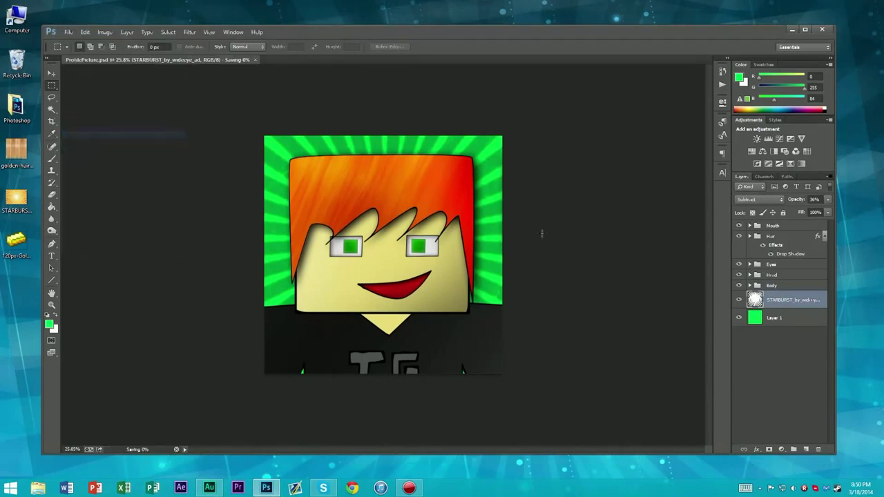
- Place the gold ingot image above the starburst layer, scale it to about 311% and move it beside the jaw at the canvas's left edge
click(806, 450)
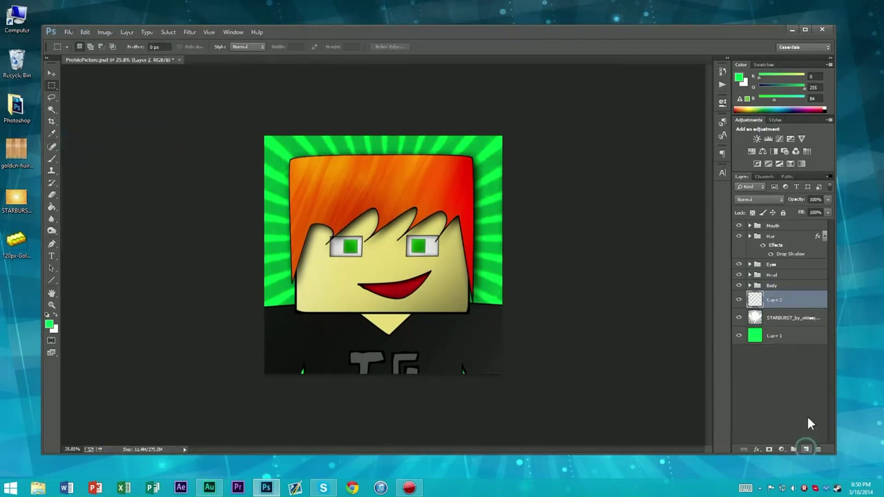
drag(2, 257, 368, 212)
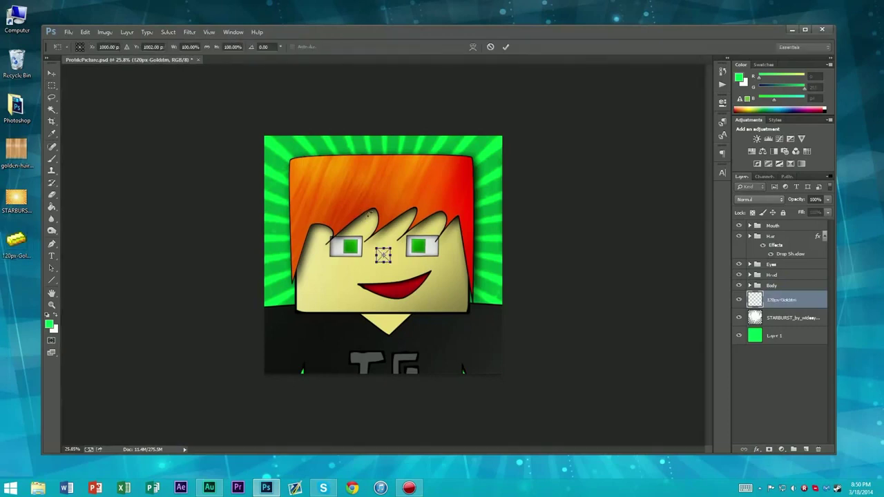
drag(390, 248, 420, 218)
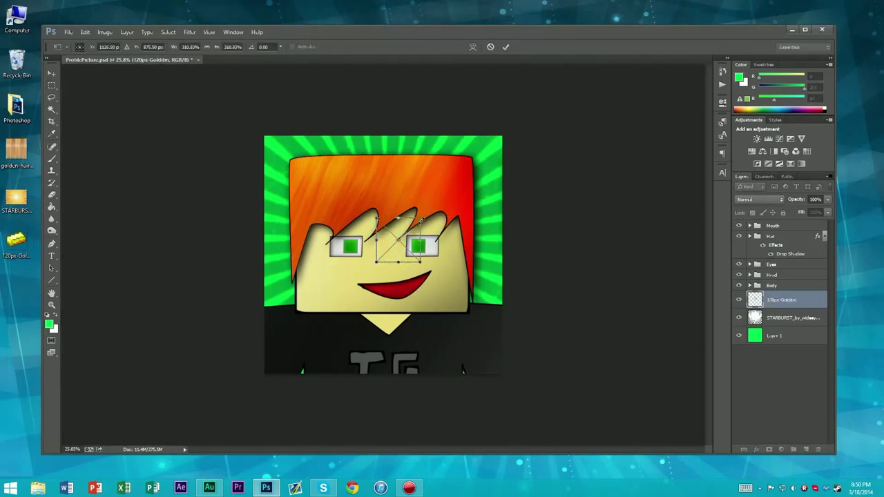
key(Return)
key(ctrl+t)
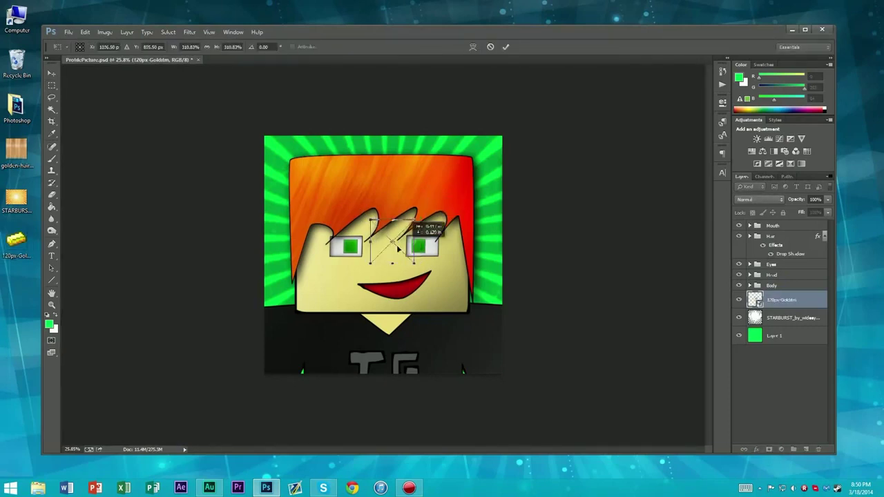
drag(405, 249, 304, 273)
key(Return)
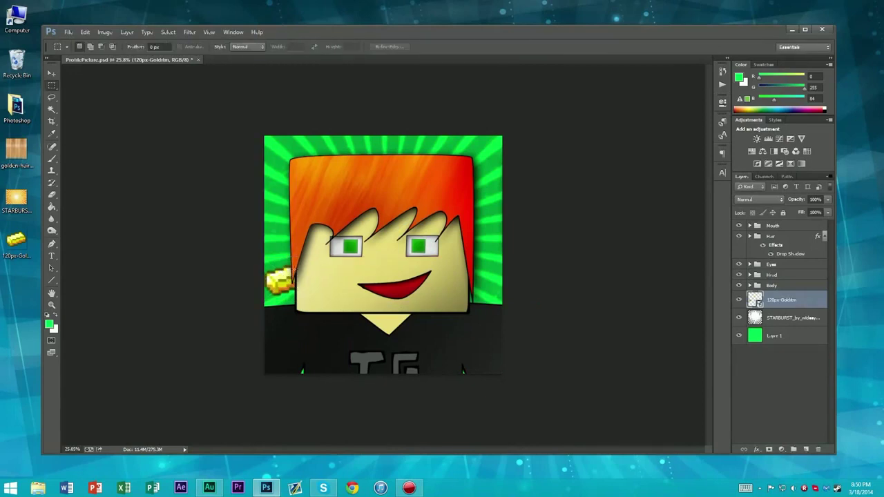
- Enlarge the gold ingot beside the jaw to about 414%
scroll(219, 289, up, 7)
key(ctrl+r)
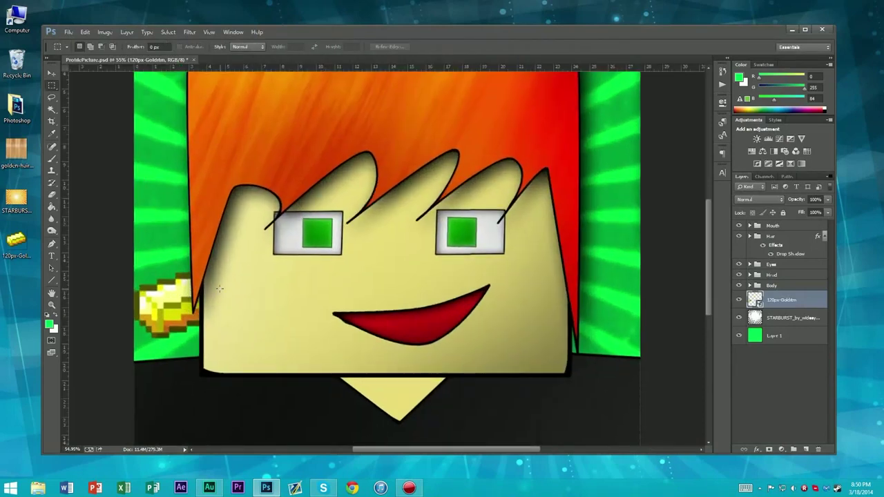
key(ctrl+r)
key(ctrl+t)
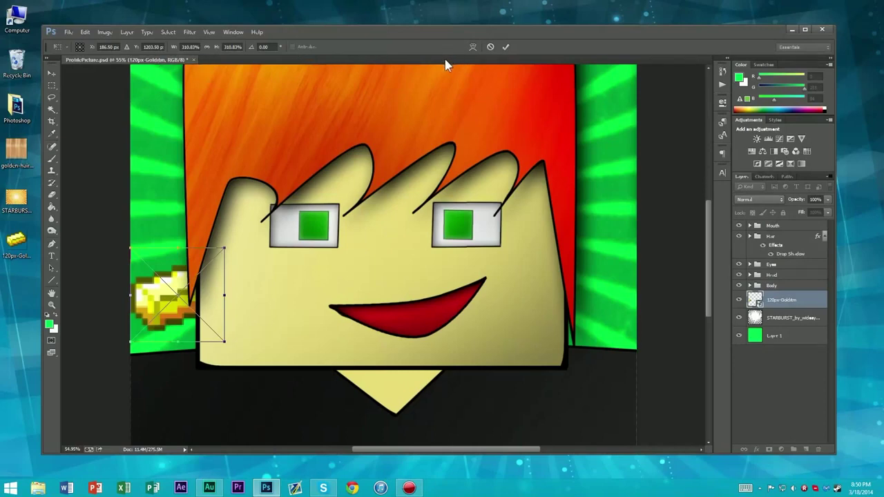
drag(223, 247, 256, 204)
key(Return)
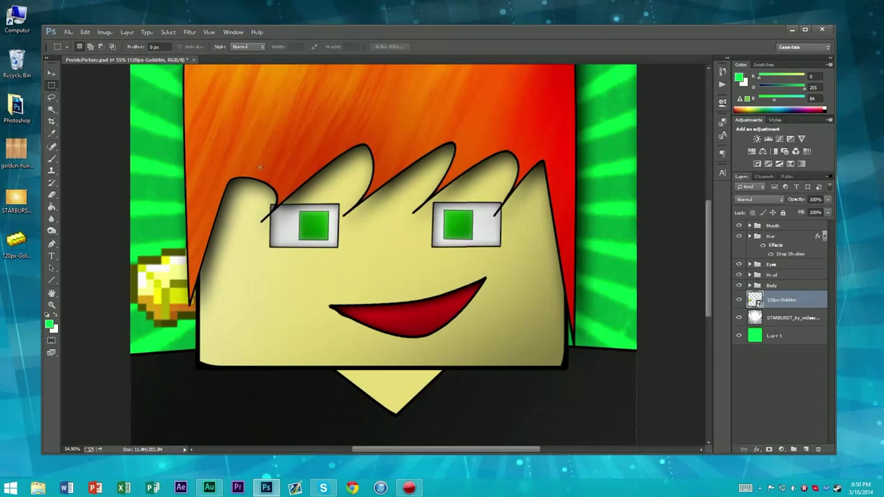
- Rotate the gold ingot beside the jaw to about -68 degrees
key(ctrl+t)
drag(261, 243, 166, 134)
key(Return)
scroll(245, 149, down, 3)
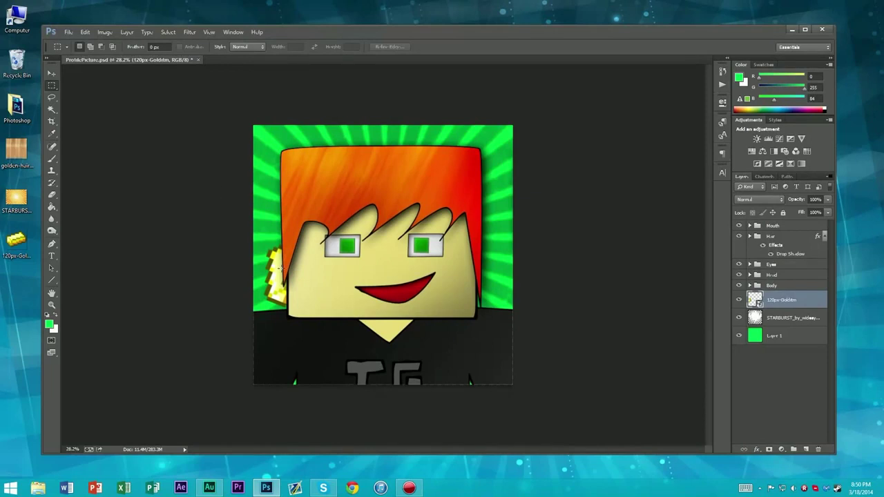
- Duplicate the gold ingot, move the copy up beside the hair, rotate it to about 4.9 degrees and scale it to about 327%
key(ctrl+alt+j)
key(Return)
key(ctrl+t)
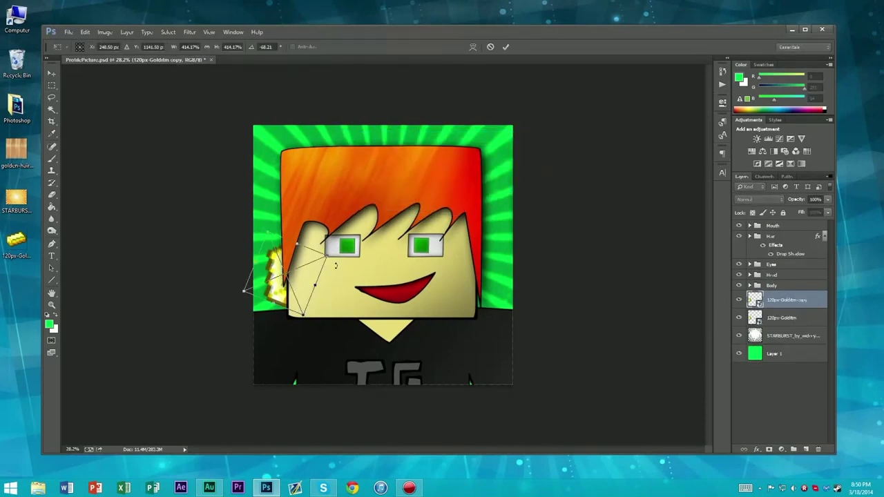
drag(301, 272, 290, 192)
drag(335, 165, 361, 284)
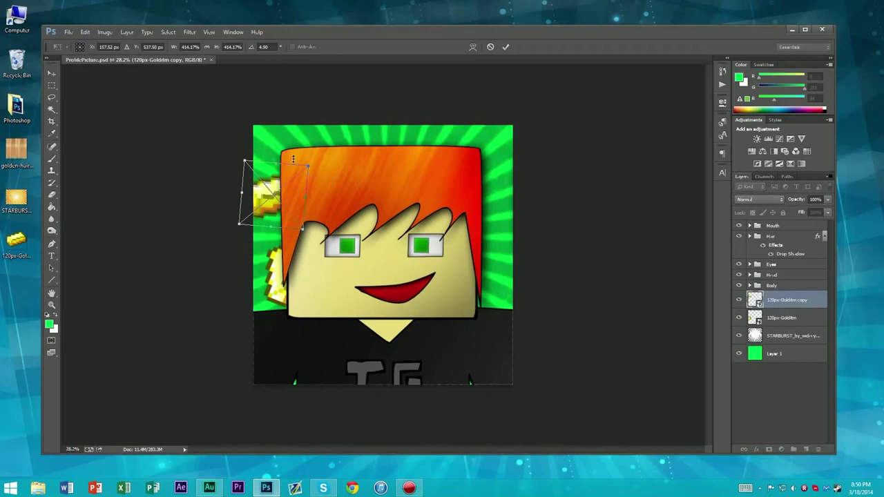
drag(310, 161, 294, 200)
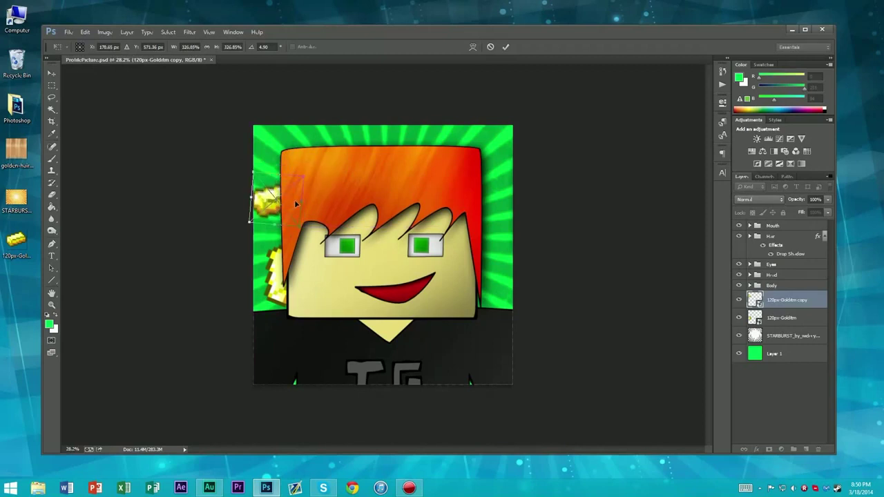
key(Return)
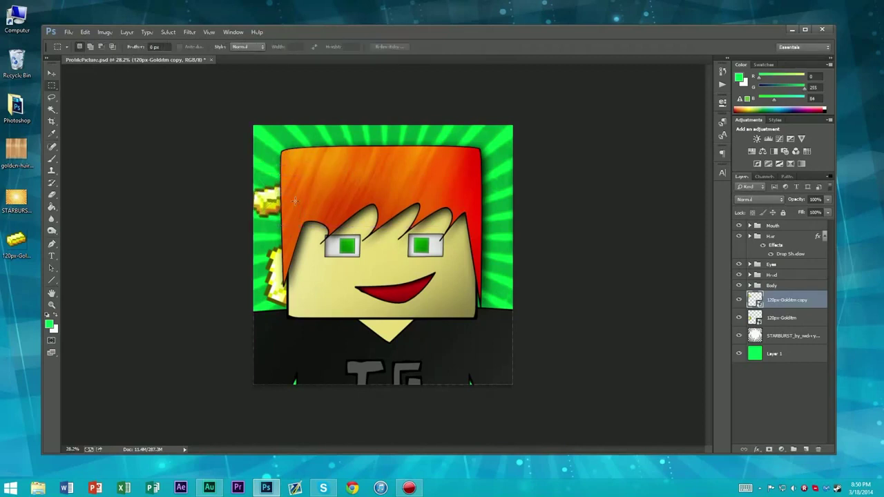
- Duplicate the ingot beside the hair, then enlarge, rotate and position the copy above the hair's upper-left corner
key(ctrl+j)
key(Return)
key(ctrl+t)
drag(284, 203, 56, 148)
drag(281, 109, 279, 72)
drag(305, 131, 328, 130)
key(Return)
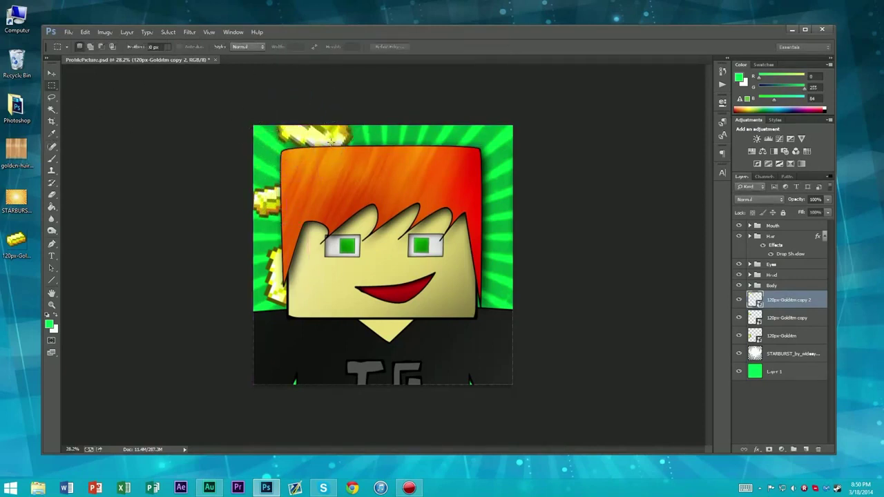
- Duplicate the gold ingot above the hair, move the copy toward the hair's upper-right edge, rotate it to about 71 degrees and scale it to about 412%
key(ctrl+j)
key(Return)
key(ctrl+t)
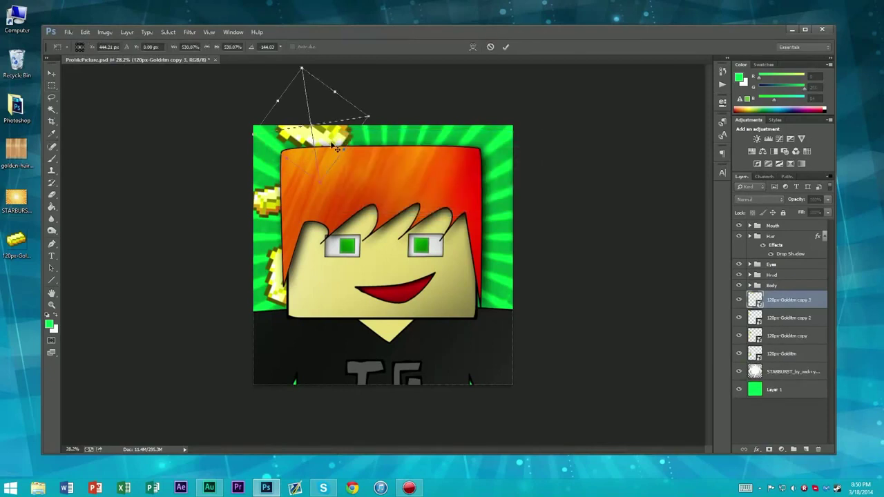
drag(332, 144, 432, 177)
drag(512, 105, 324, 150)
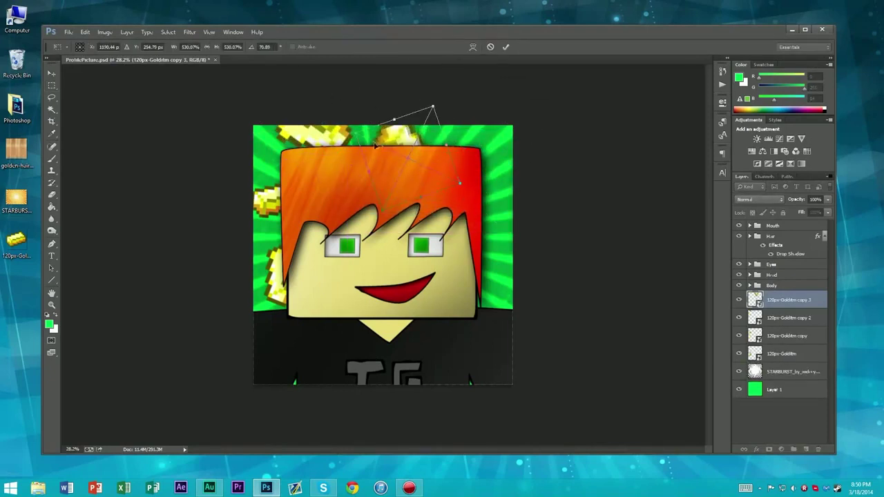
drag(433, 152, 451, 164)
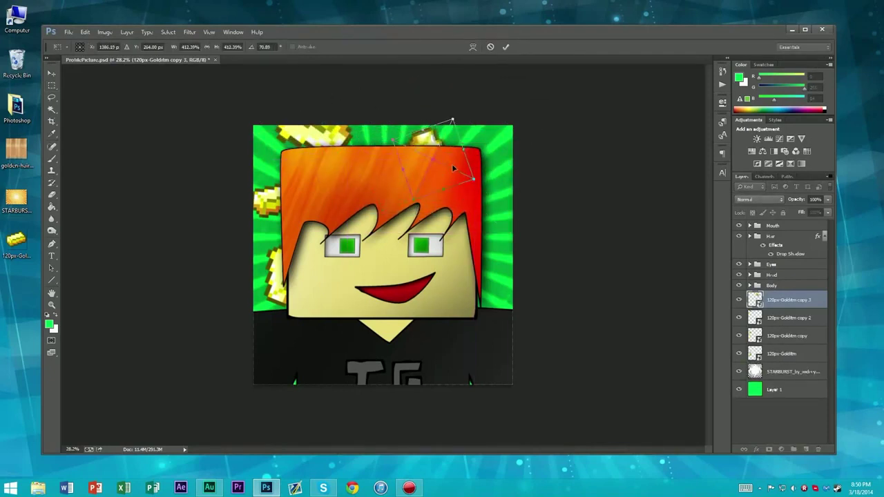
key(Return)
- Duplicate the newest ingot, then rotate, resize and place the copy against the background beside the hair's right edge
key(ctrl+j)
key(Return)
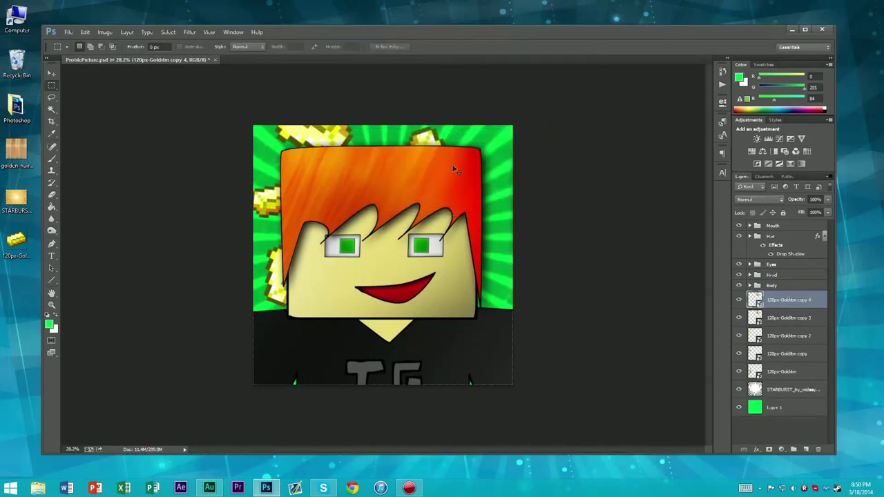
key(ctrl+t)
drag(451, 163, 511, 205)
drag(546, 156, 620, 311)
drag(536, 187, 489, 179)
drag(484, 128, 504, 181)
key(Return)
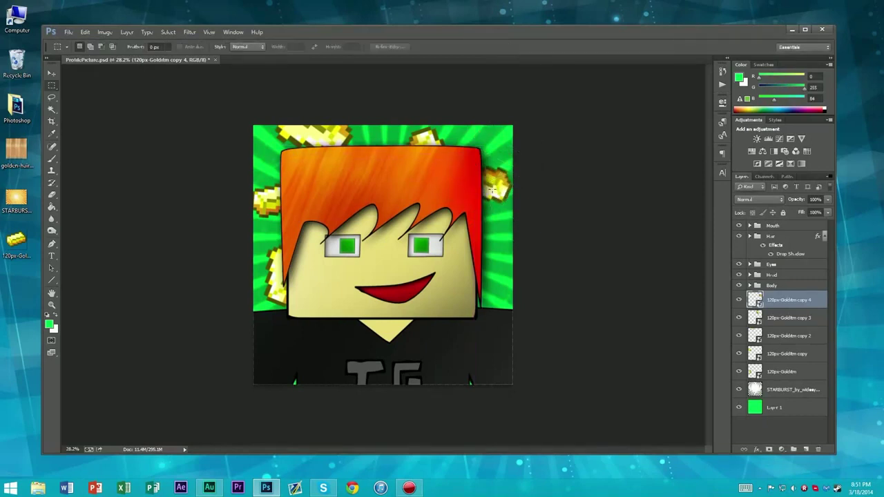
- Duplicate the ingot beside the hair's right edge, then rotate, resize and place the copy beside the right side of the jaw
key(ctrl+j)
key(ctrl+t)
drag(494, 193, 490, 272)
drag(531, 250, 241, 204)
drag(540, 178, 517, 255)
key(Return)
scroll(456, 201, down, 4)
- Duplicate the ingot beside the right jaw and move the copy into the picture's upper-right corner
key(ctrl+alt+j)
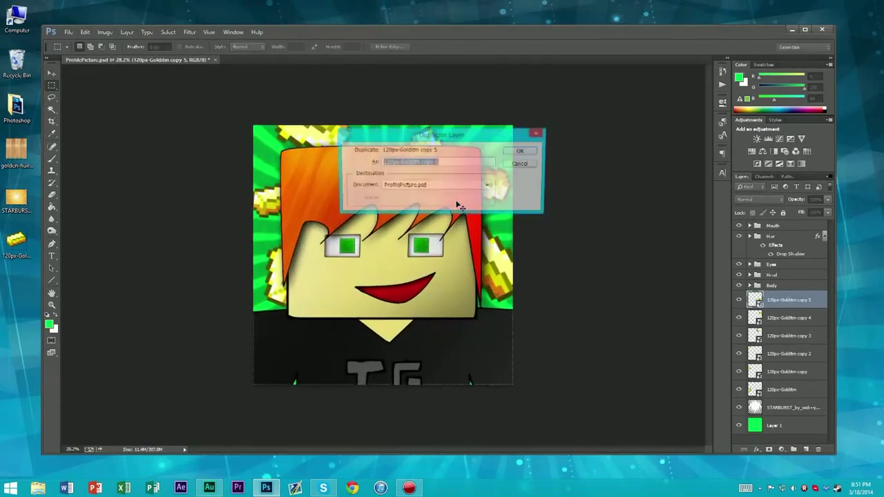
key(Return)
key(ctrl+t)
drag(507, 249, 543, 102)
key(Return)
scroll(532, 102, down, 3)
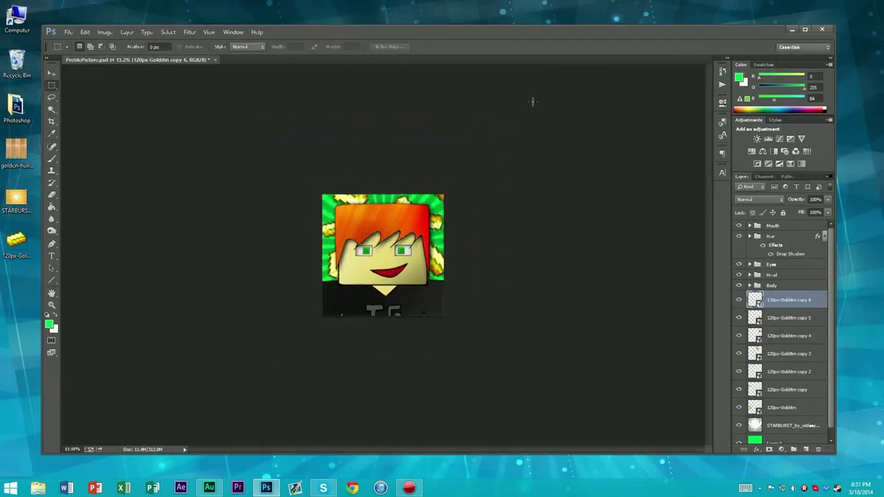
scroll(369, 161, down, 2)
scroll(367, 162, up, 4)
scroll(814, 304, down, 1)
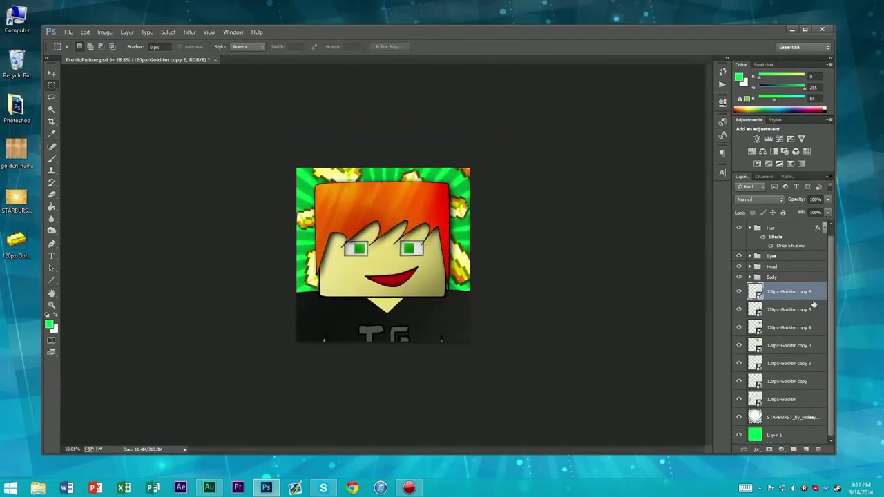
- Rasterize all of the gold ingot layers and merge them into a single layer
shift+click(795, 405)
right_click(789, 354)
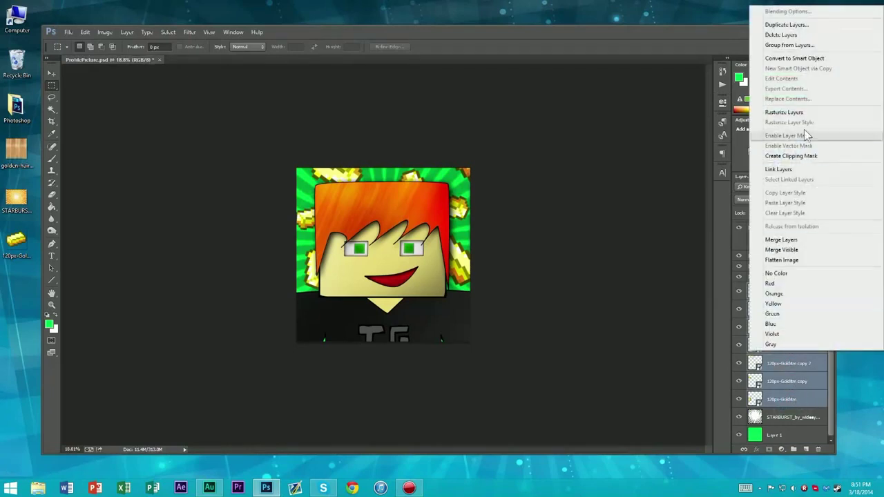
click(792, 114)
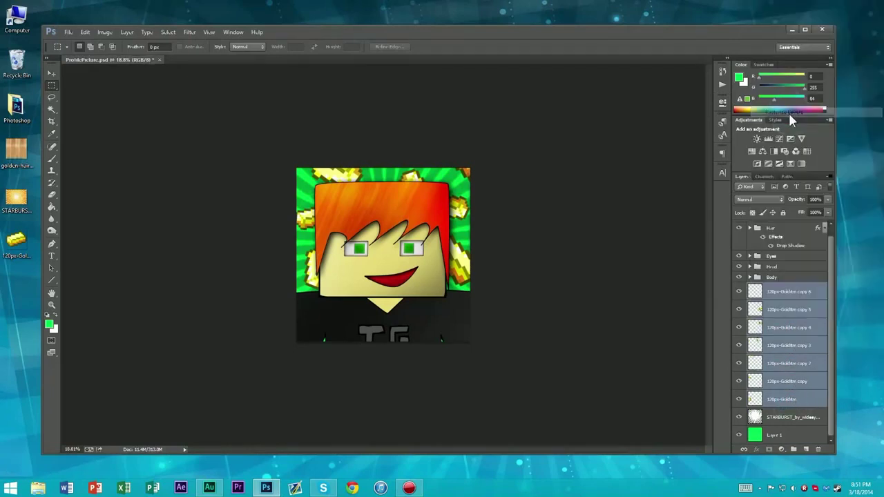
right_click(783, 364)
right_click(783, 374)
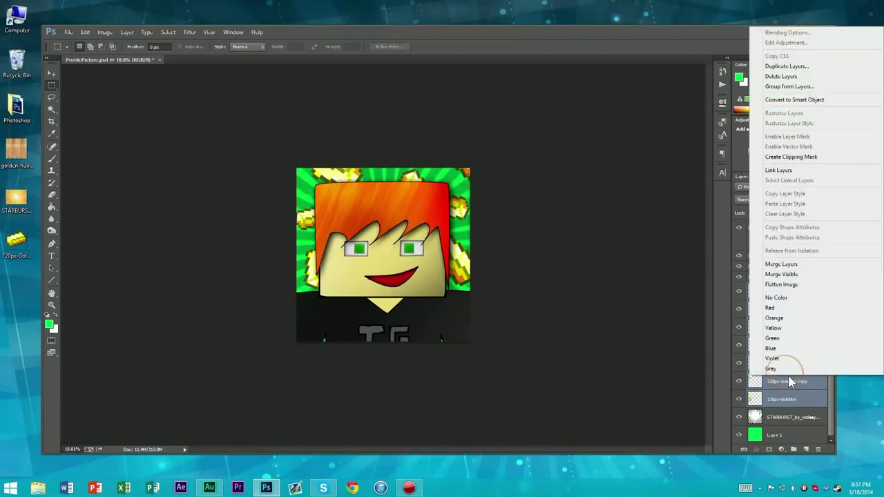
click(706, 33)
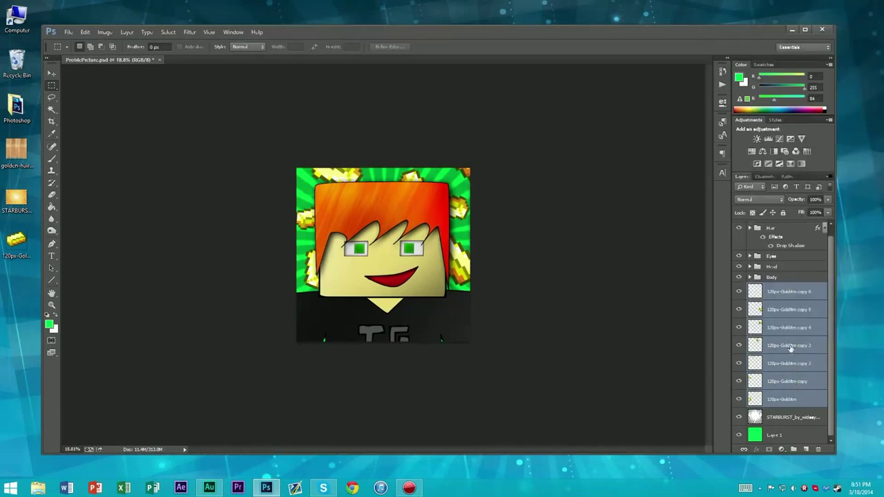
key(ctrl+e)
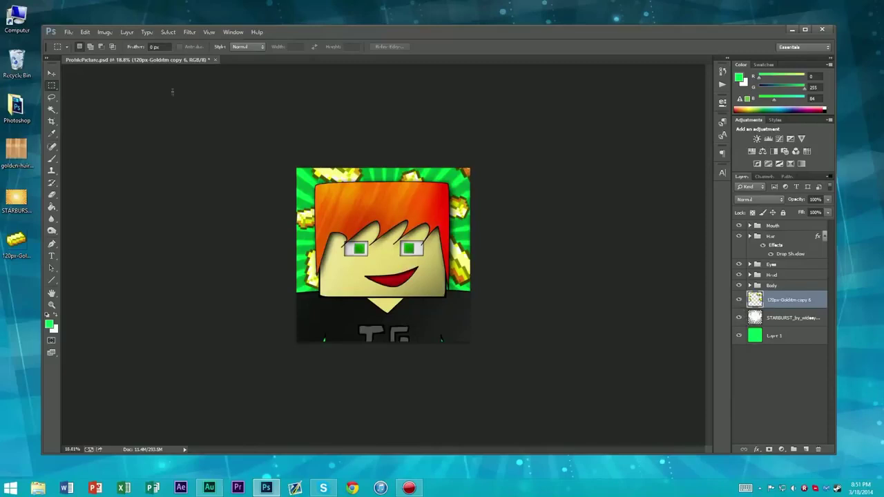
- Apply a Radial Blur to the merged ingot layer with the Zoom method, Good quality and a slightly increased amount
click(189, 31)
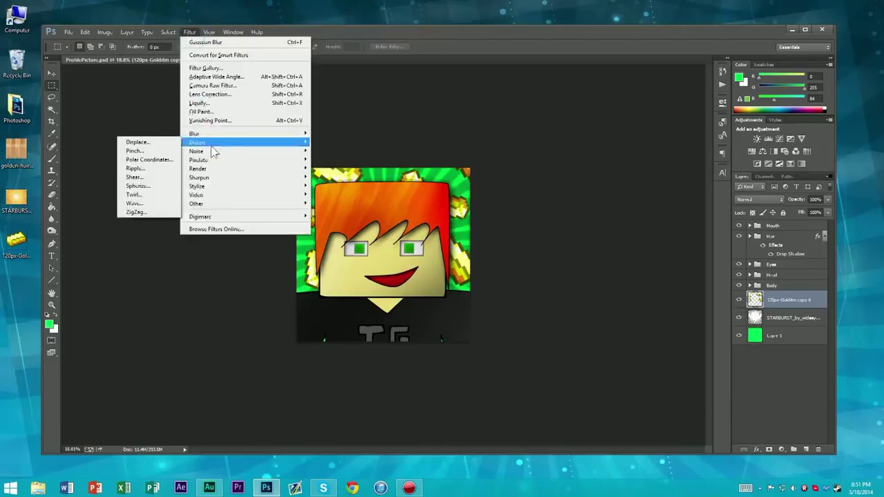
mouse_move(199, 133)
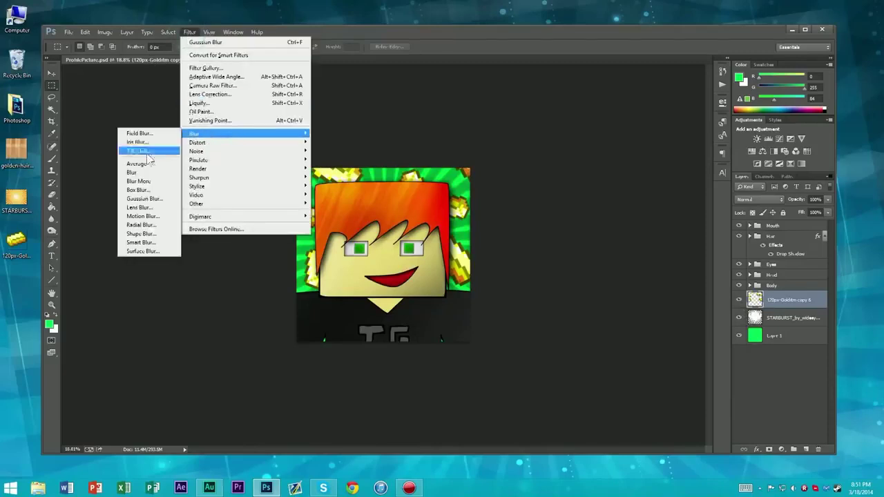
click(146, 227)
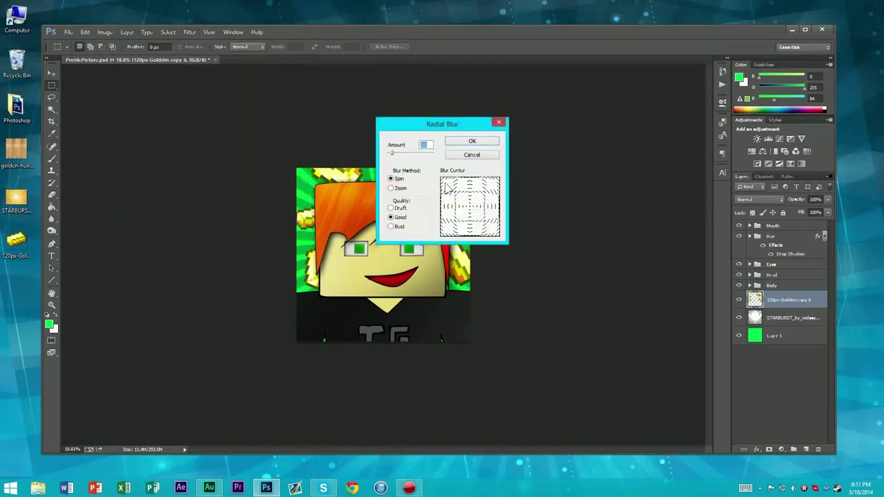
click(391, 188)
drag(391, 153, 396, 154)
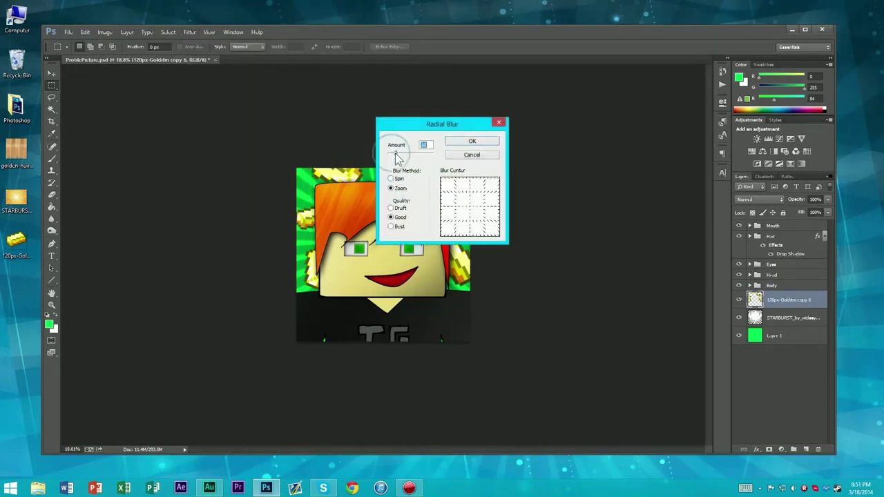
click(471, 141)
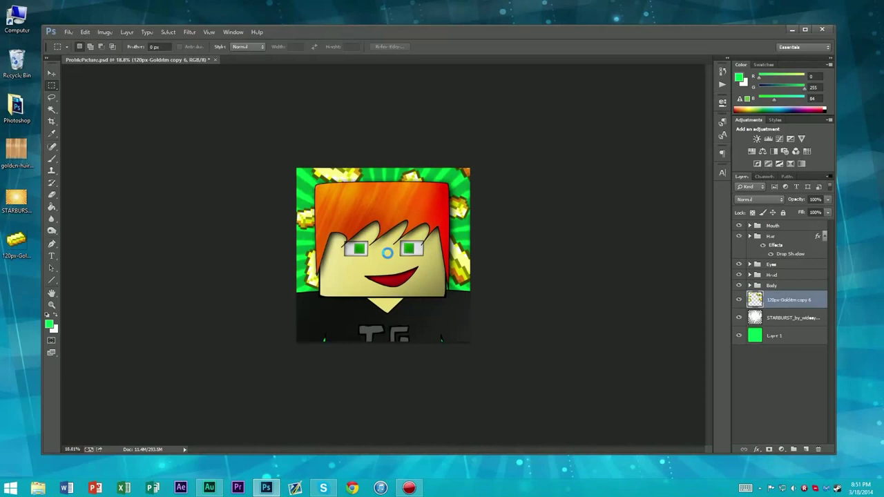
scroll(386, 253, up, 9)
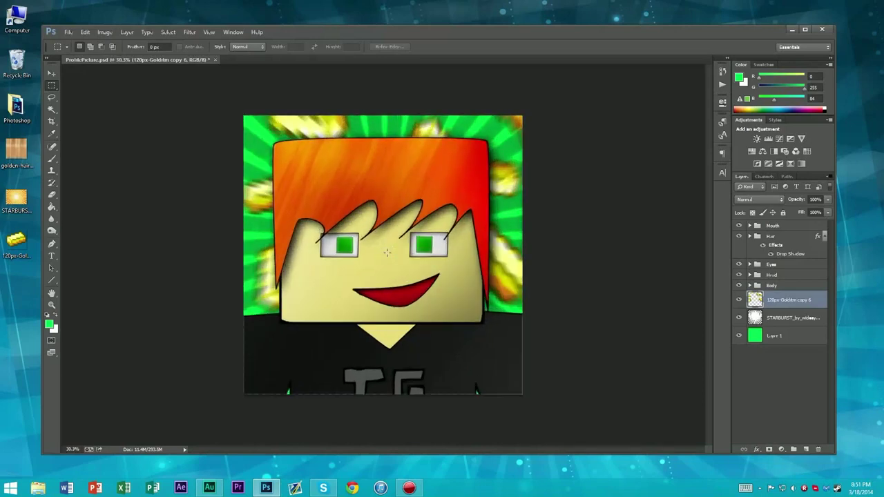
scroll(387, 253, down, 10)
scroll(421, 224, down, 2)
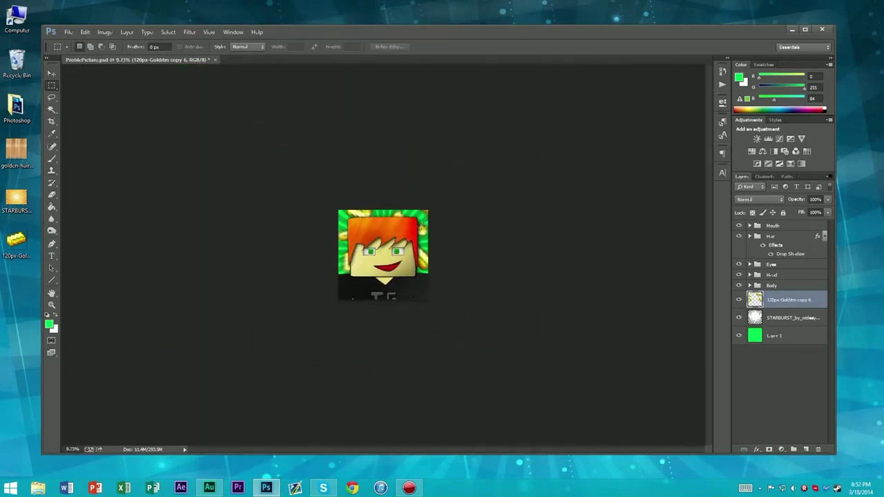
scroll(420, 224, up, 5)
- Recolour the green background fill on Layer 1 to blue with a Hue/Saturation hue shift of +71
click(804, 337)
double_click(803, 338)
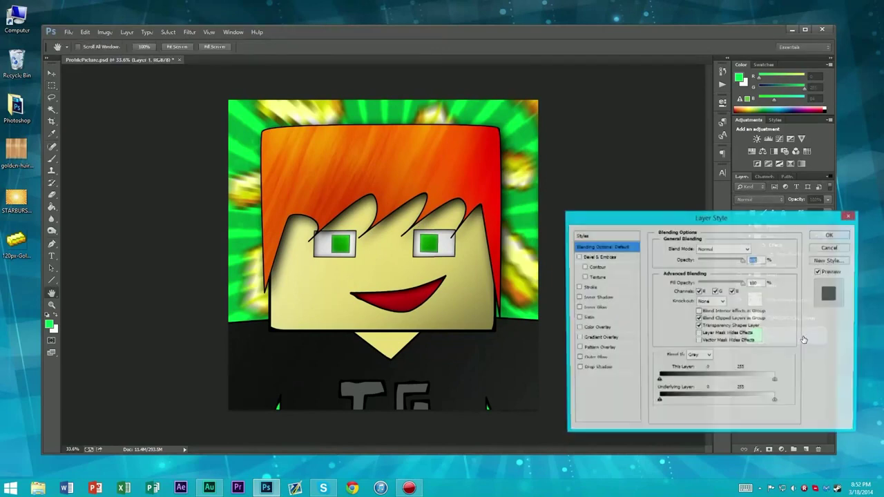
click(830, 248)
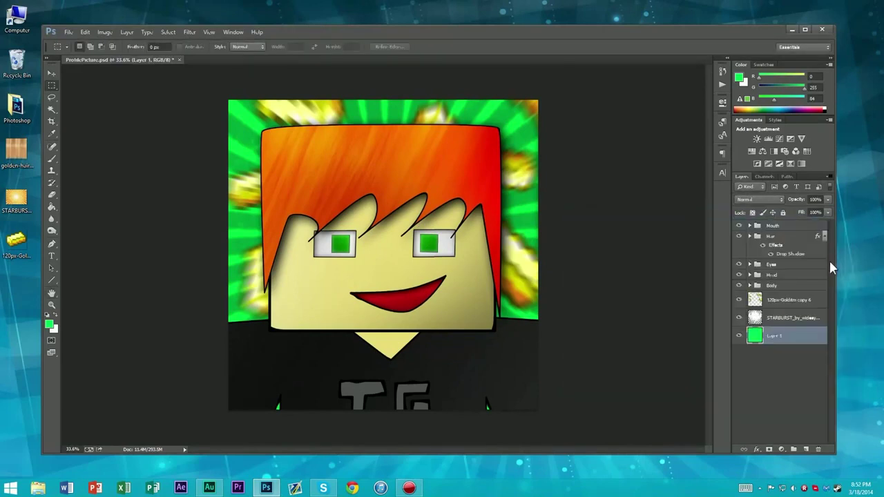
key(ctrl+u)
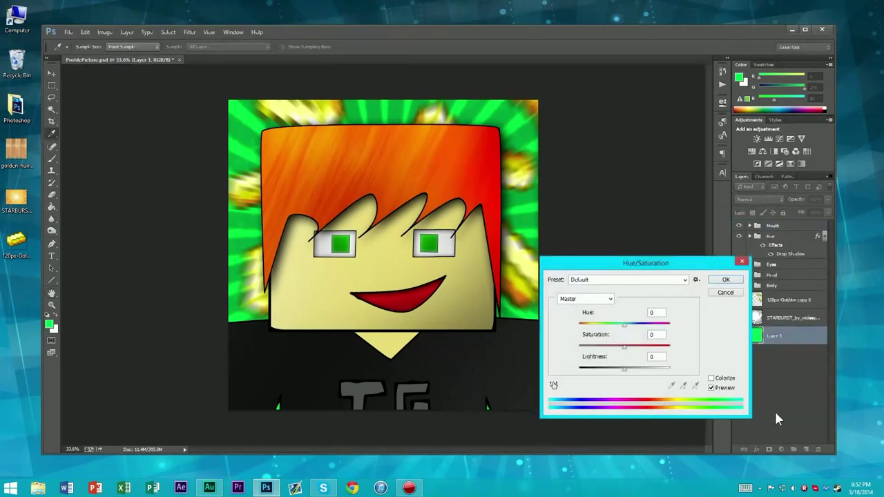
drag(623, 325, 672, 319)
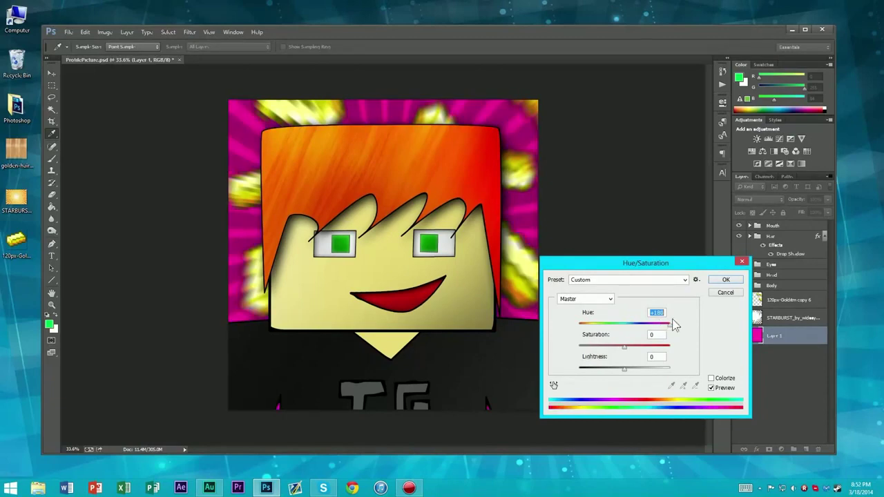
drag(673, 323, 652, 332)
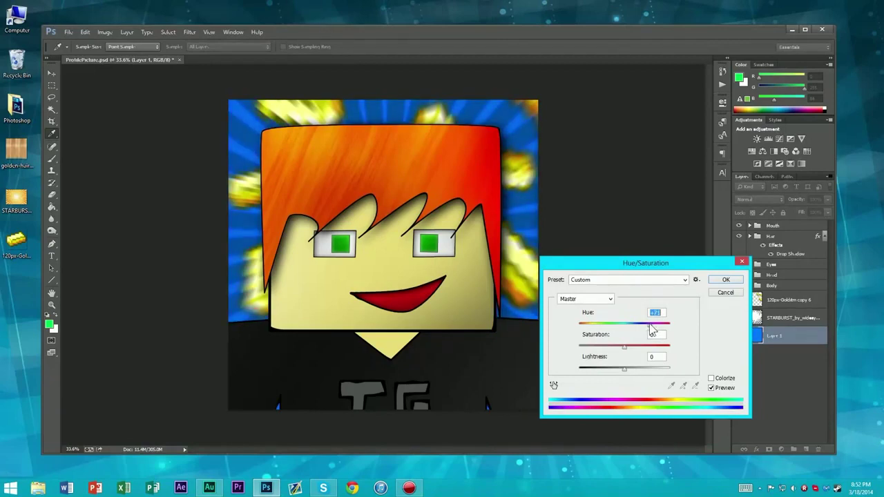
click(726, 280)
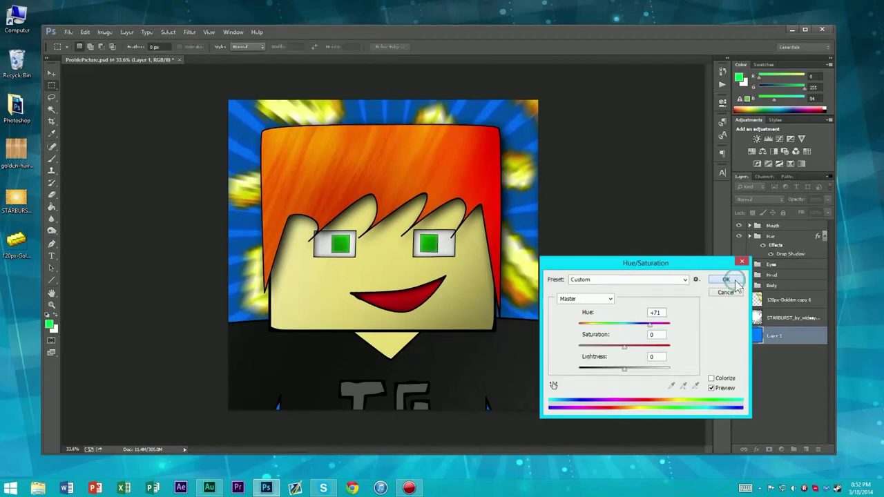
- Examine the whole picture with its recoloured background at small and large zoom levels
scroll(382, 255, down, 3)
scroll(315, 266, down, 2)
scroll(316, 266, up, 5)
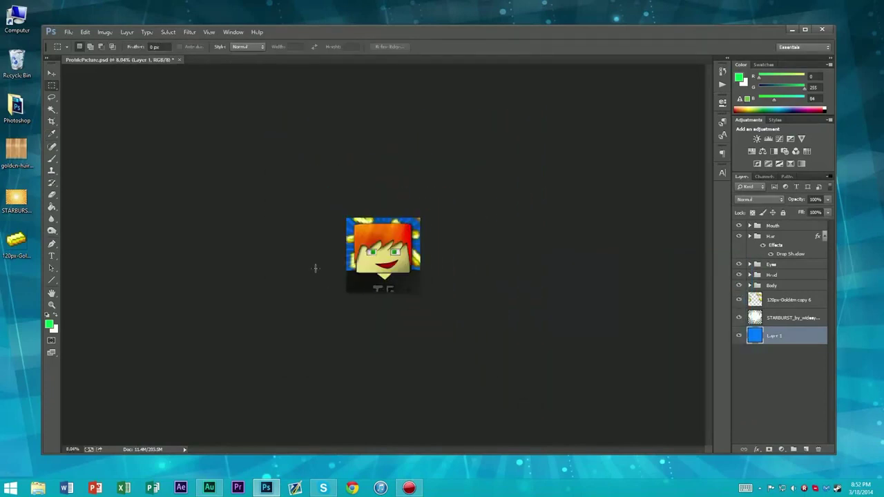
scroll(315, 268, up, 4)
scroll(315, 268, down, 3)
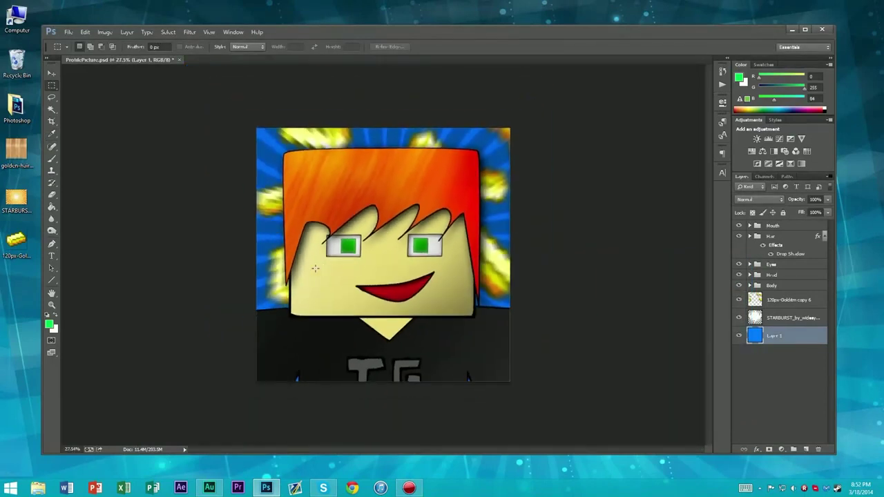
scroll(315, 268, up, 2)
scroll(315, 267, down, 3)
scroll(315, 268, up, 2)
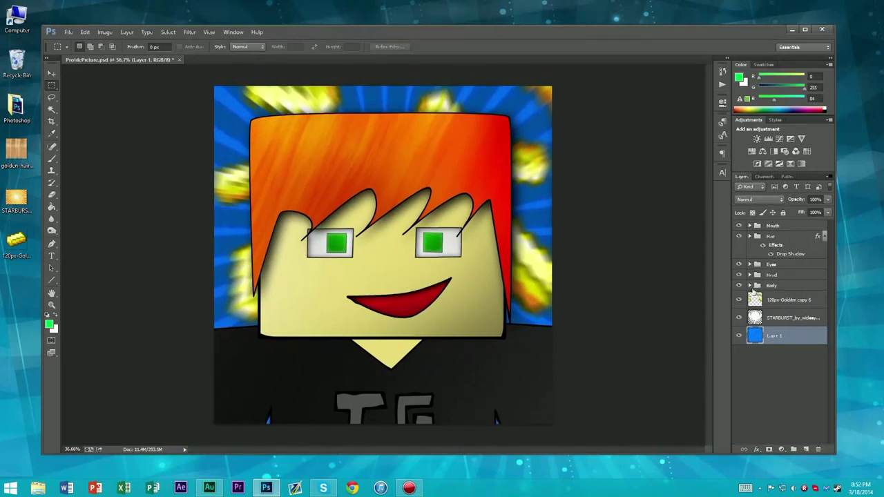
- Add a drop shadow to the Shoulders_Fill layer in the Body group with 100% opacity, 20% spread and a larger size
click(750, 285)
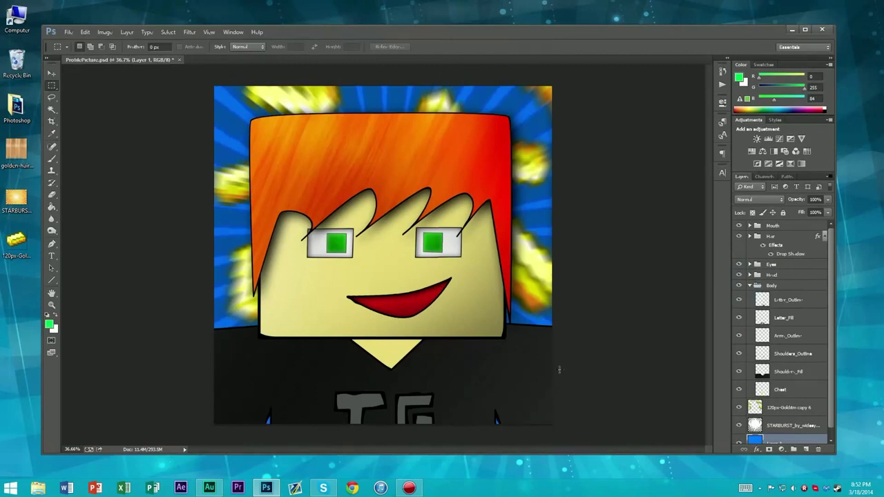
click(766, 373)
double_click(817, 377)
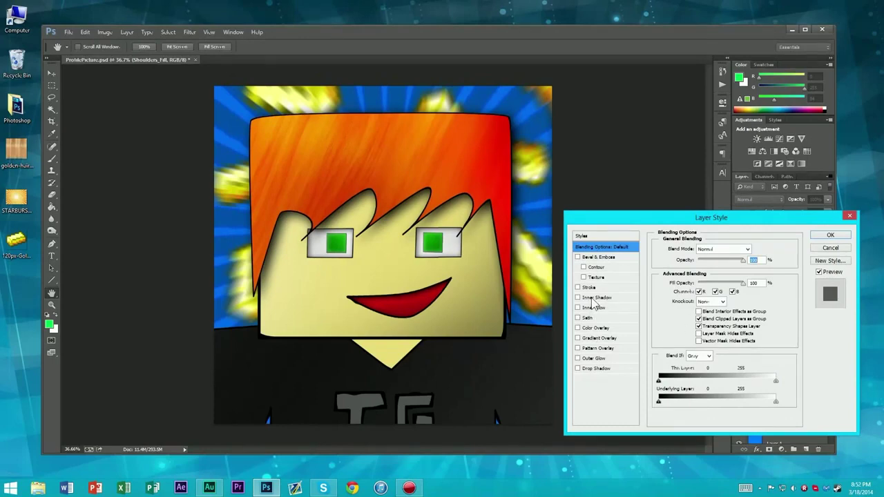
click(595, 371)
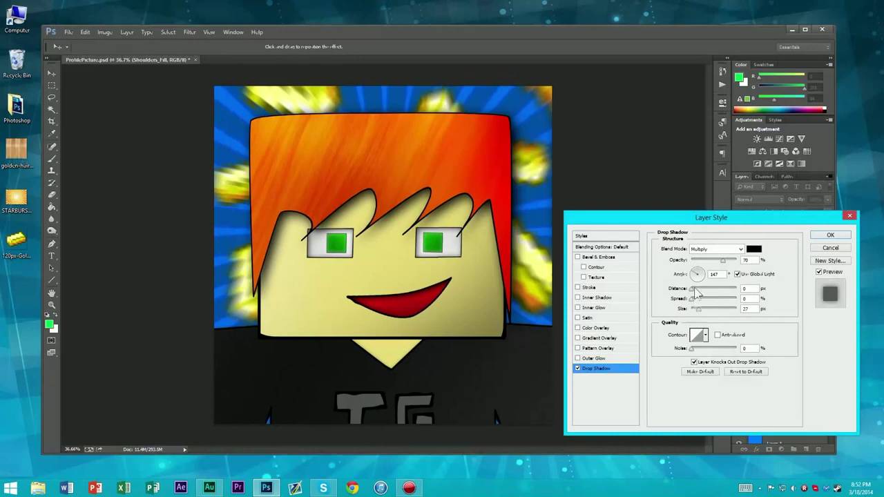
drag(723, 261, 739, 261)
drag(692, 299, 718, 318)
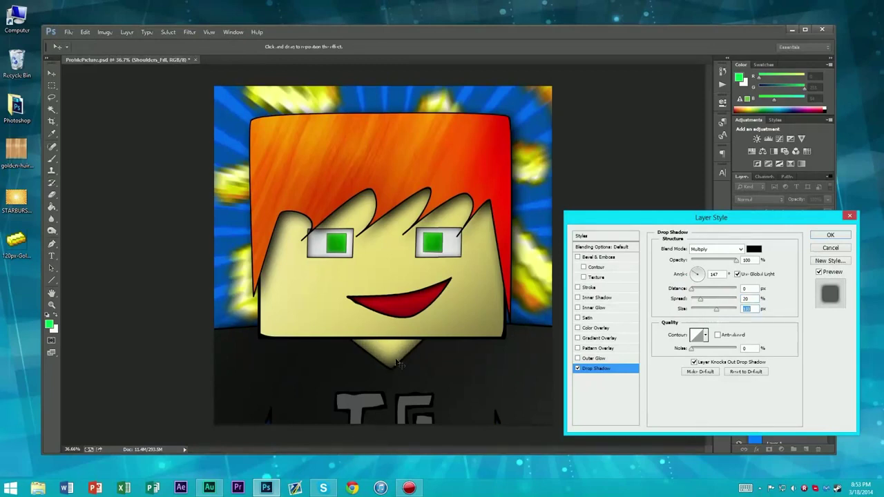
click(830, 235)
key(ctrl+minus)
scroll(404, 302, down, 3)
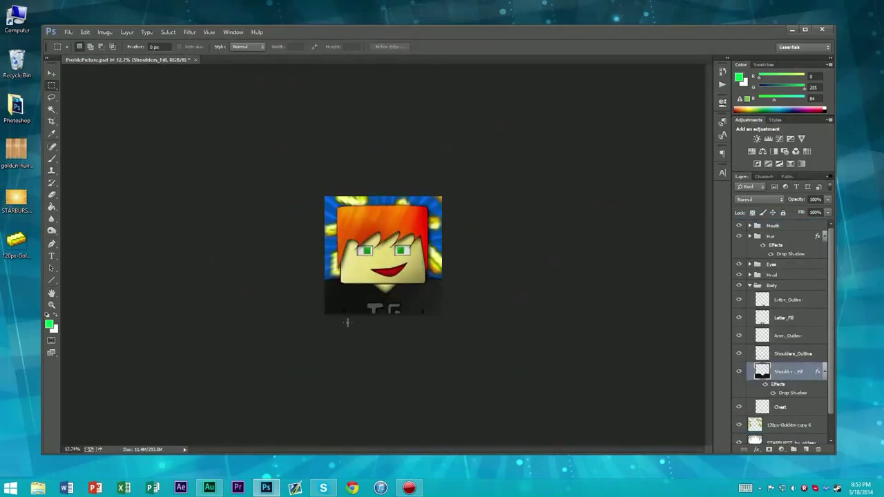
scroll(347, 323, up, 5)
scroll(348, 323, down, 6)
scroll(347, 323, up, 3)
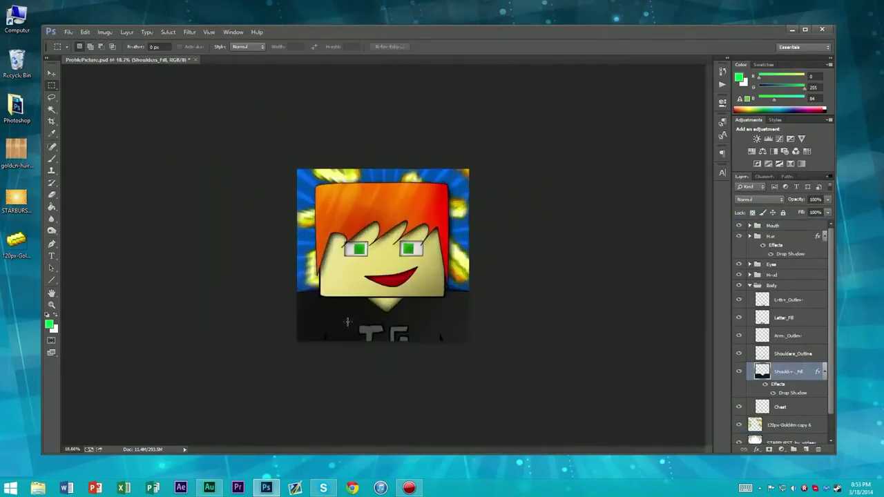
- Collapse the Body group, deselect all layers and save the ProfilePicture.psd document
scroll(347, 321, up, 1)
click(753, 286)
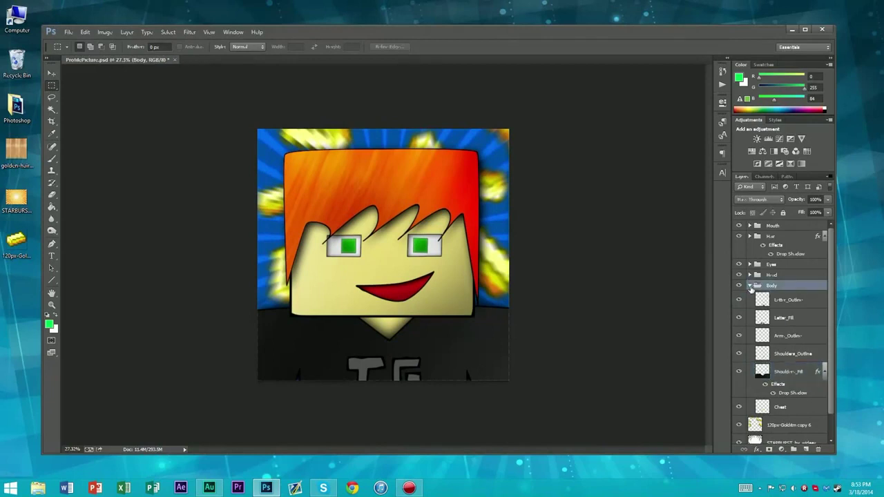
click(750, 285)
click(768, 374)
click(68, 32)
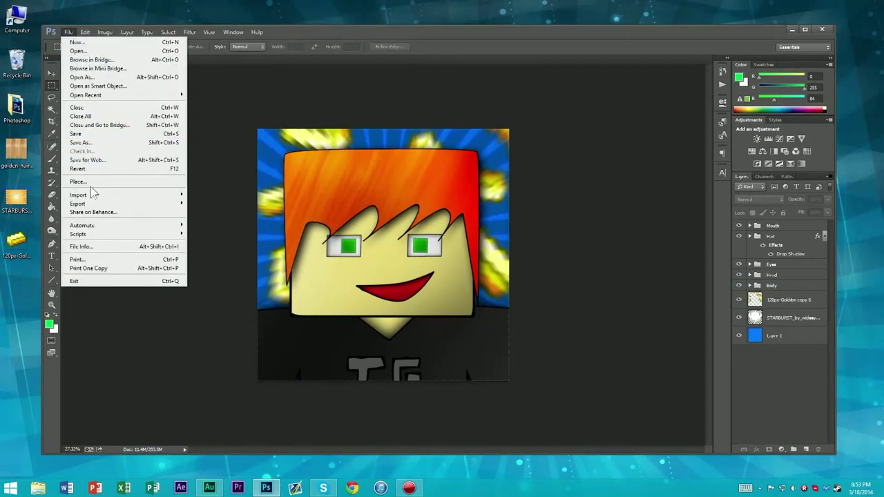
click(76, 133)
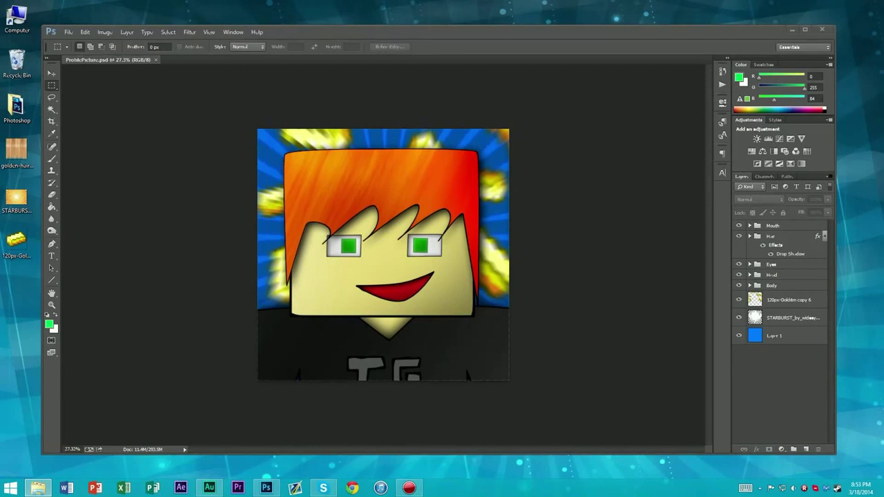
- Place the Tex_11_grayscale image from the desktop into the document and enlarge it to cover the whole canvas
drag(0, 290, 19, 298)
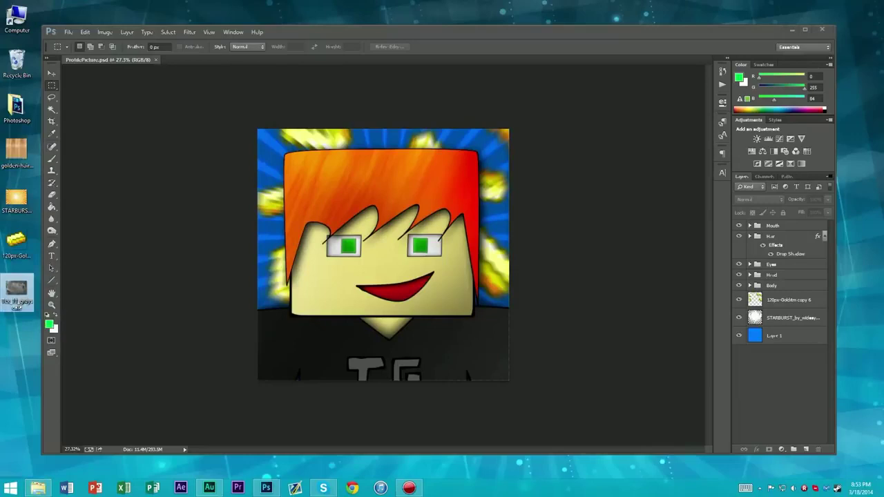
drag(17, 293, 437, 249)
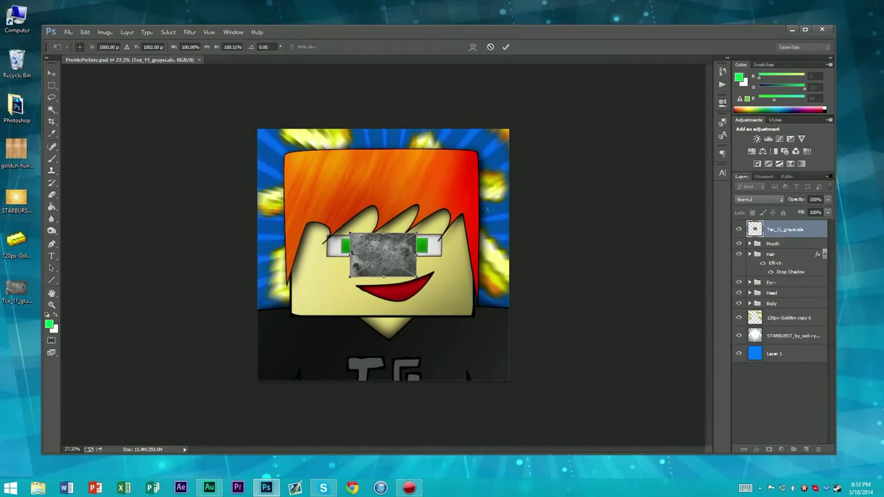
drag(418, 231, 661, 55)
drag(519, 233, 356, 341)
drag(505, 176, 600, 58)
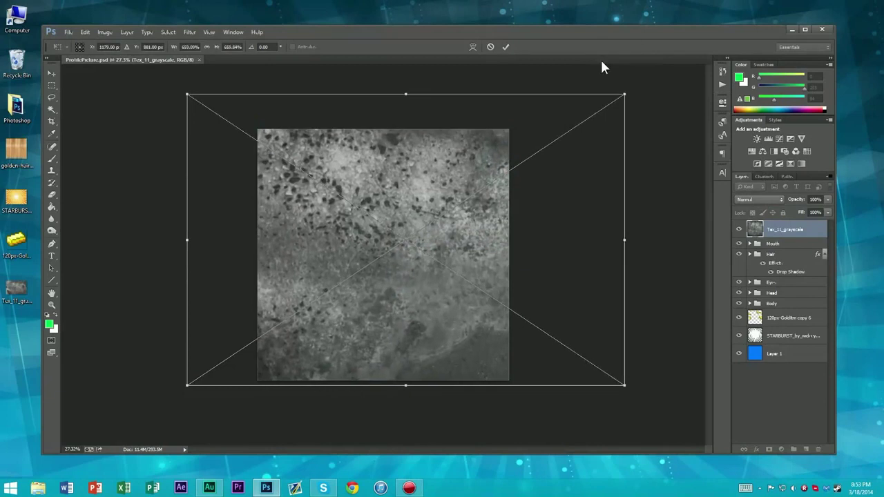
key(Return)
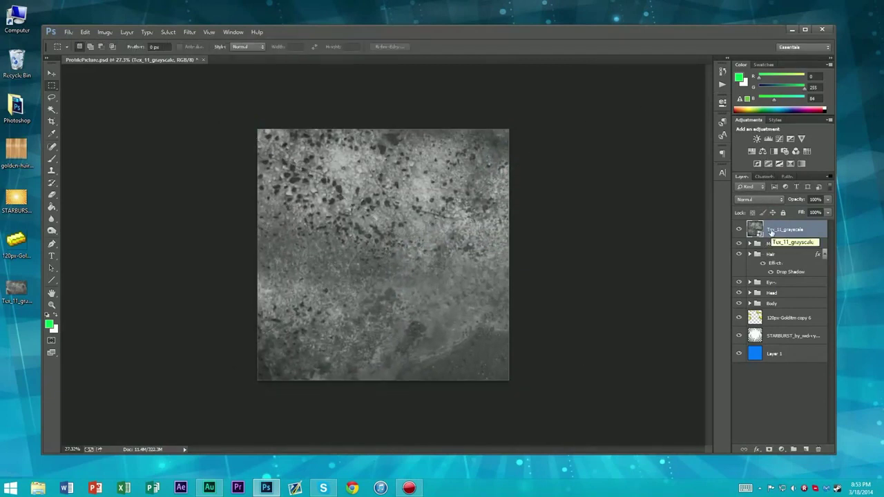
- Move the Tex_11_grayscale layer directly below the Body group and rasterize it
drag(771, 232, 770, 315)
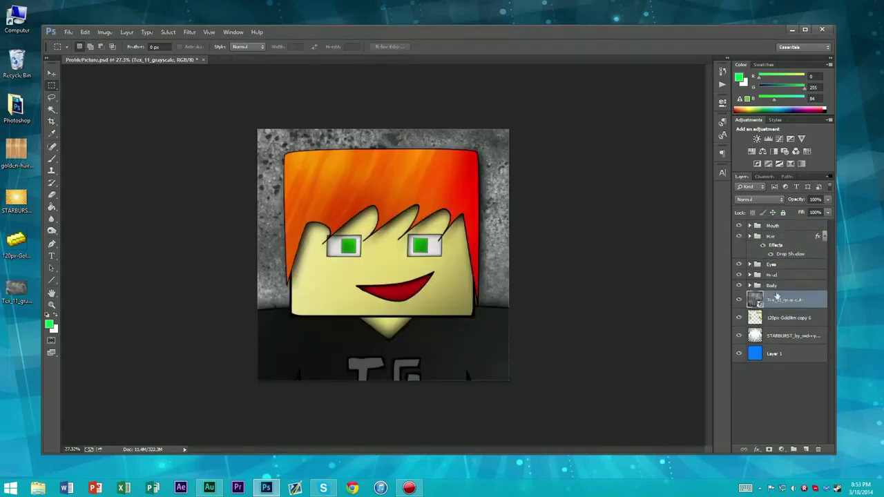
right_click(772, 305)
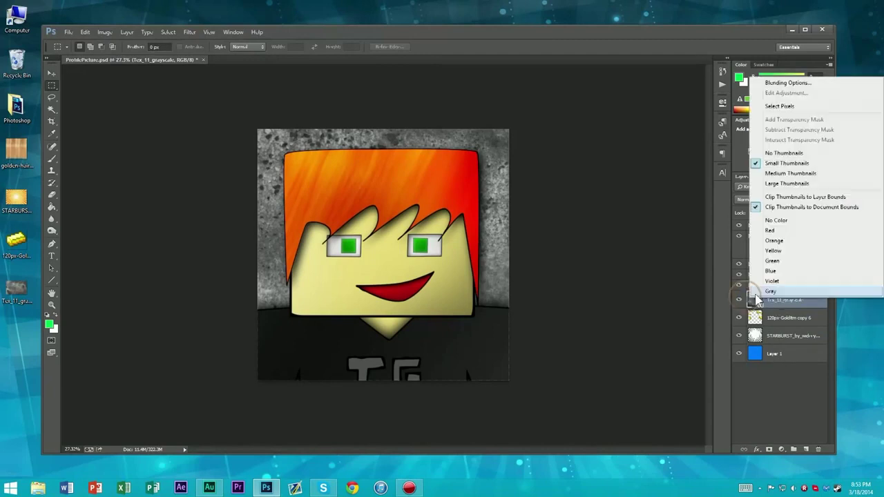
click(809, 309)
right_click(809, 309)
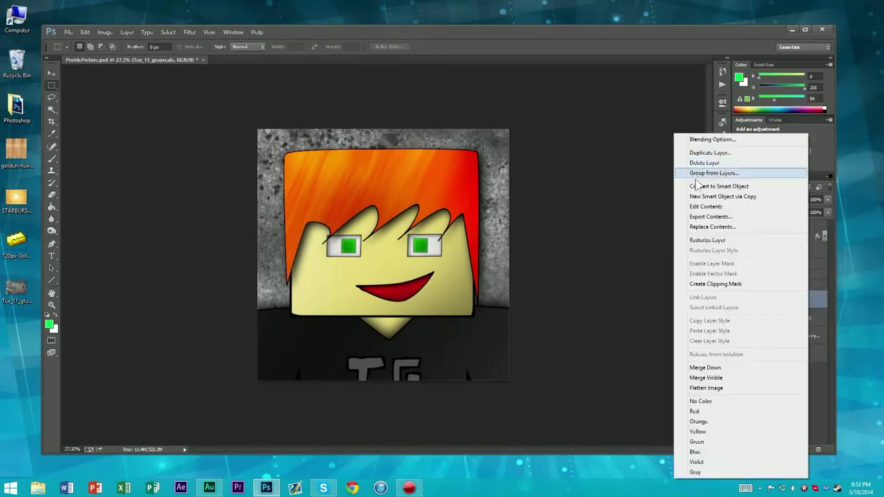
click(695, 235)
- Try darkening blend modes such as Linear Burn on the texture layer and lower its opacity to 45%
click(770, 200)
click(770, 202)
key(Down)
key(Down)
key(Down)
key(Down)
scroll(769, 200, down, 2)
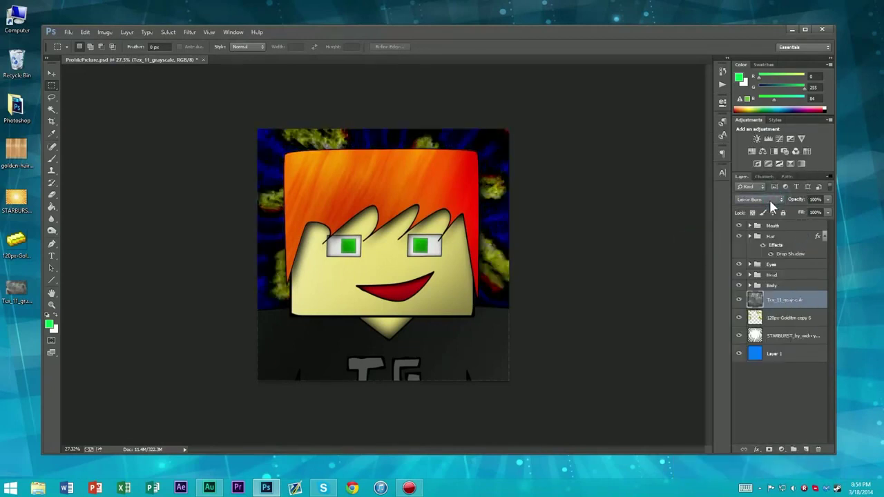
scroll(769, 200, up, 1)
click(827, 199)
drag(826, 206, 802, 208)
- Set the grayscale texture layer's blend mode to Lighten and check the whole picture
click(774, 201)
scroll(772, 203, down, 1)
click(773, 206)
scroll(777, 200, down, 2)
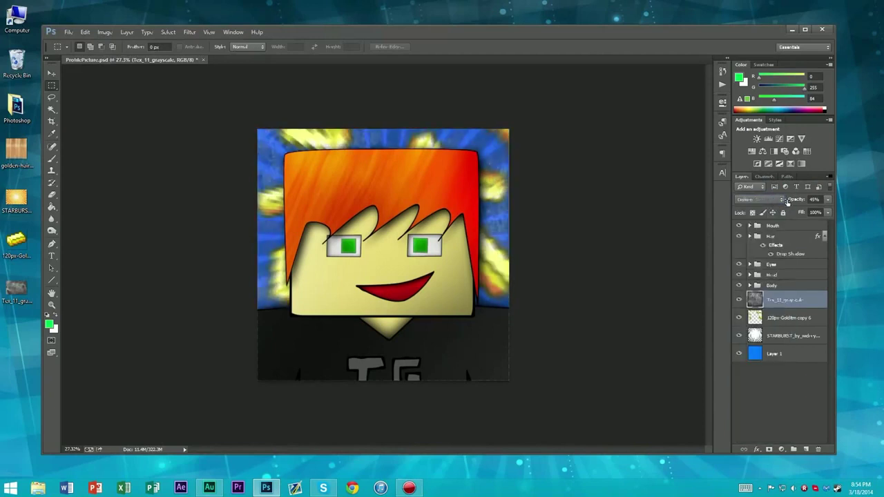
scroll(787, 201, up, 1)
key(Up)
scroll(538, 217, down, 5)
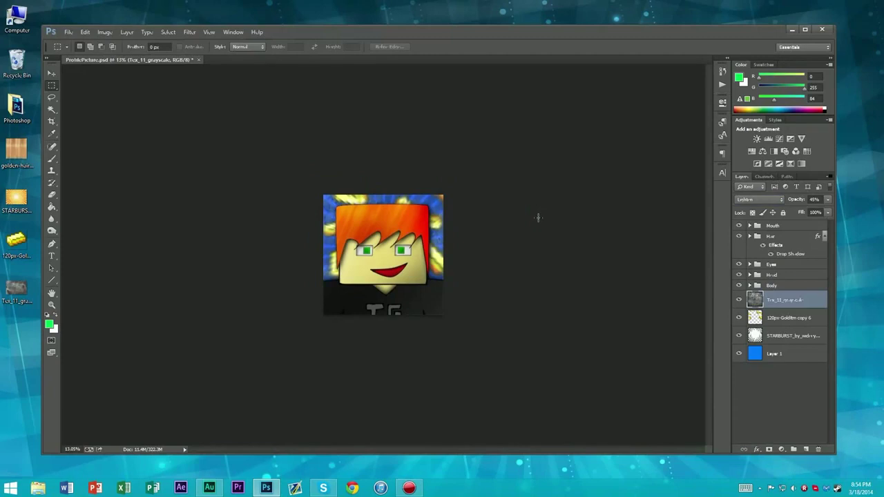
key(ctrl+0)
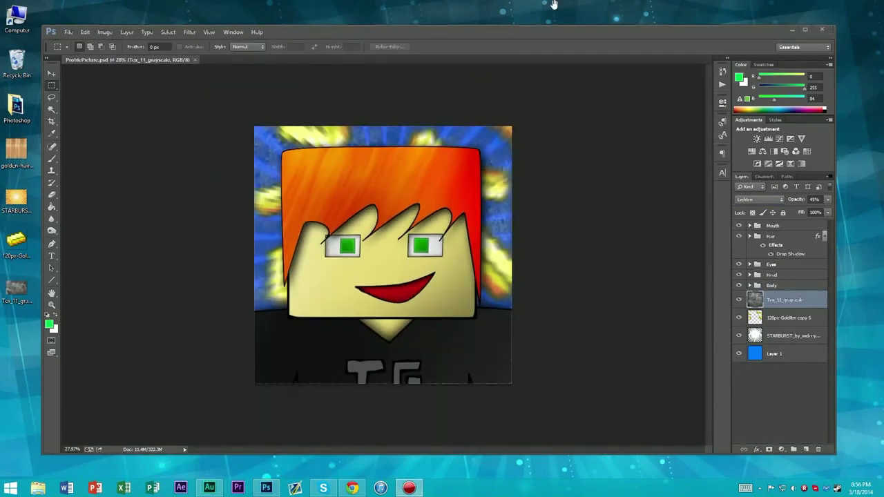
- Save a JPEG copy of the picture as ProfilePicture with Maximum quality 10 and the Baseline ("Standard") format
click(68, 33)
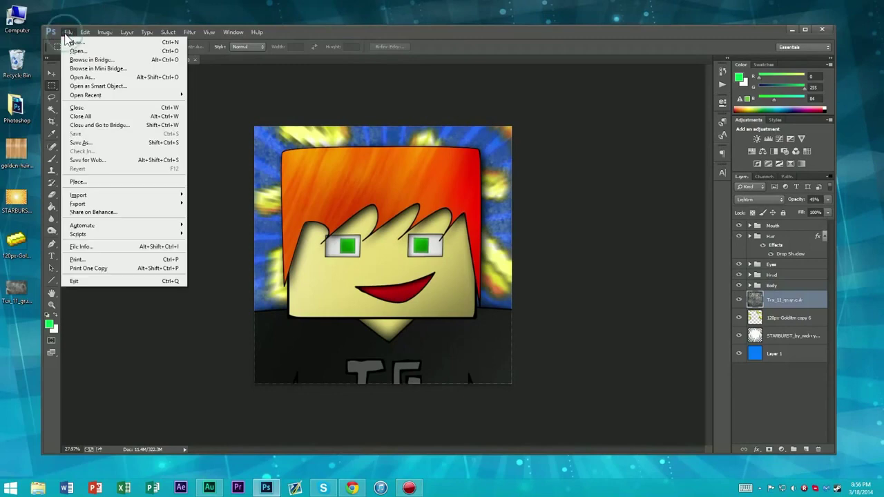
click(88, 143)
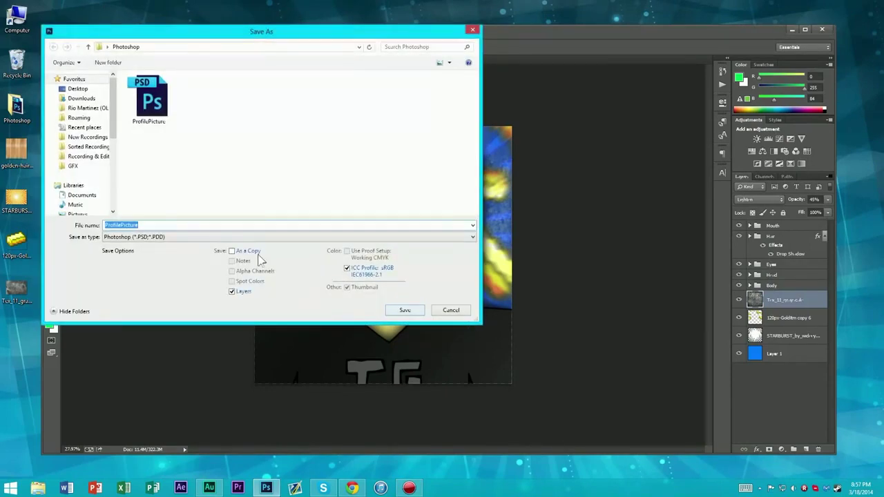
click(184, 238)
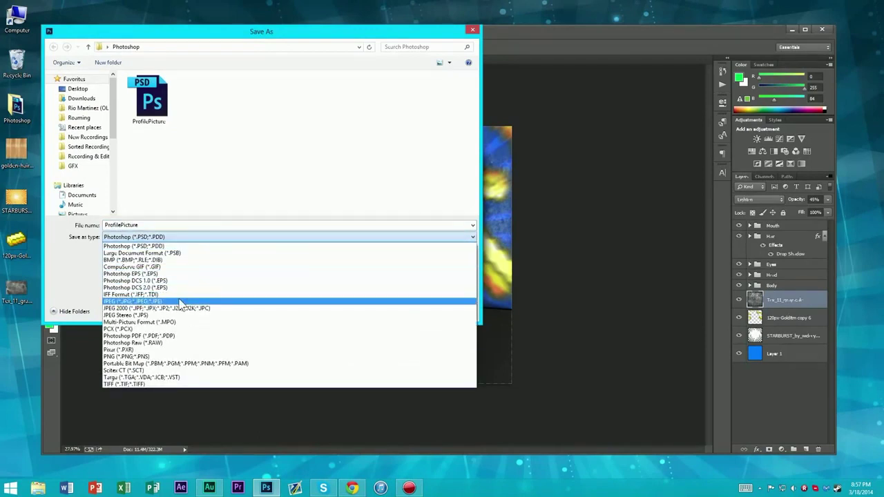
click(179, 302)
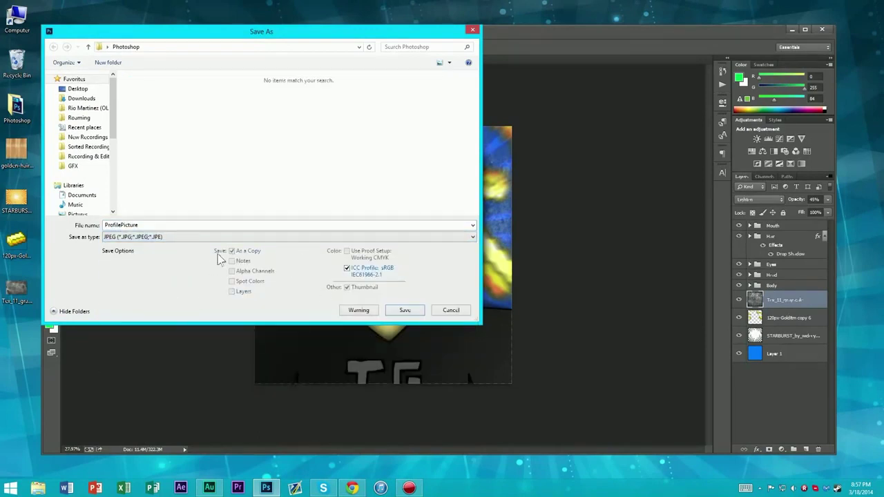
double_click(152, 225)
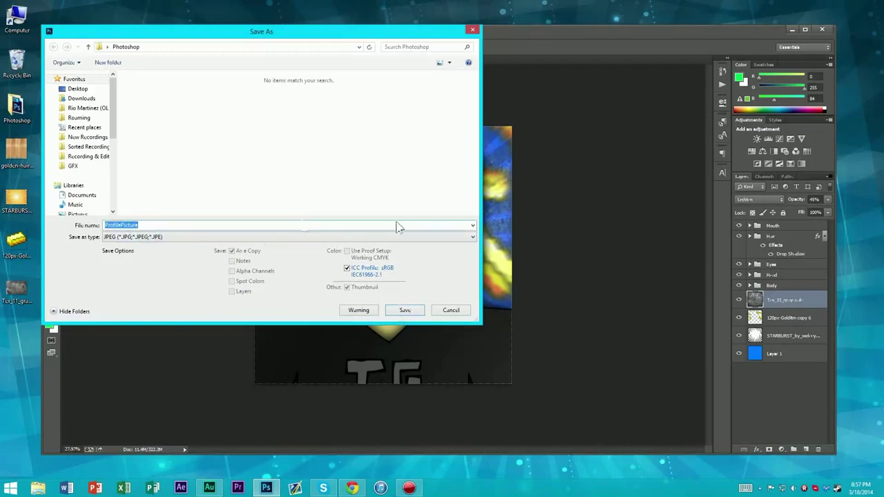
click(406, 311)
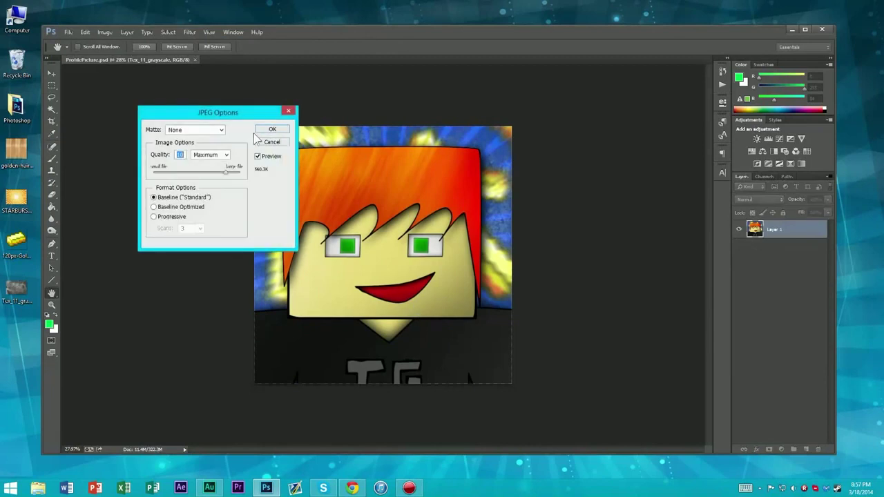
click(273, 129)
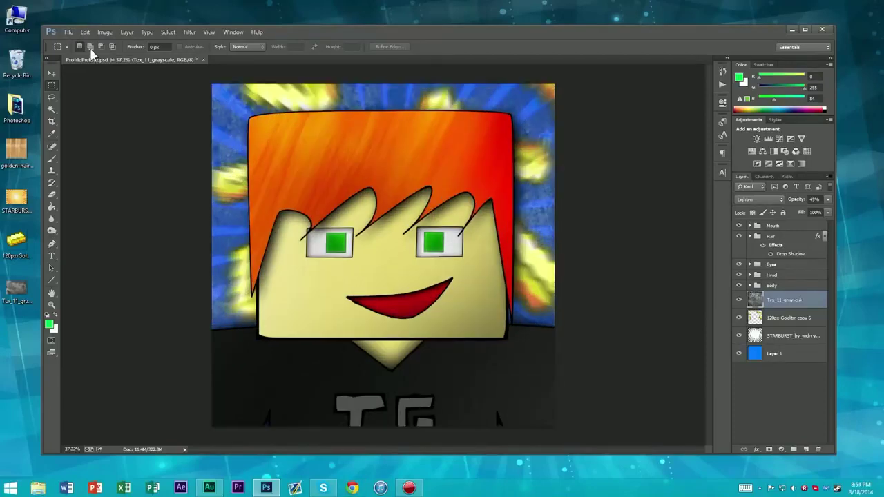
- Check the textured background at different zoom levels and save the layered document again
scroll(231, 145, down, 3)
scroll(231, 145, up, 4)
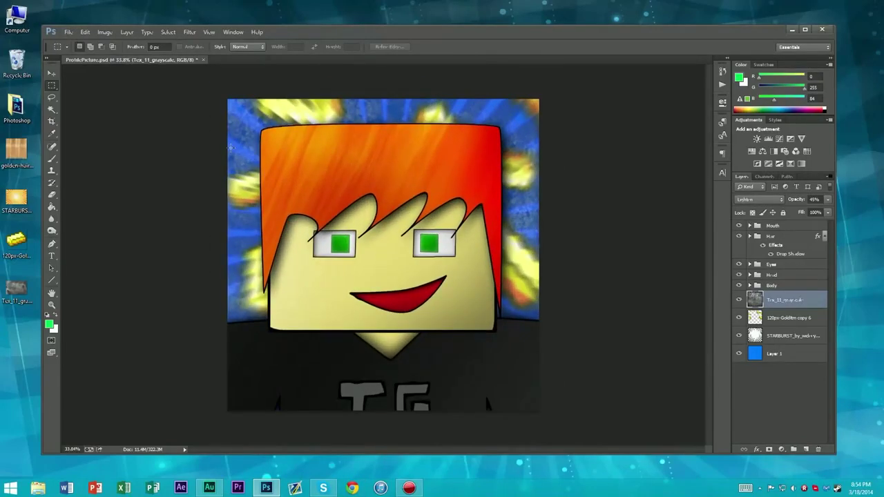
scroll(231, 147, down, 1)
click(69, 31)
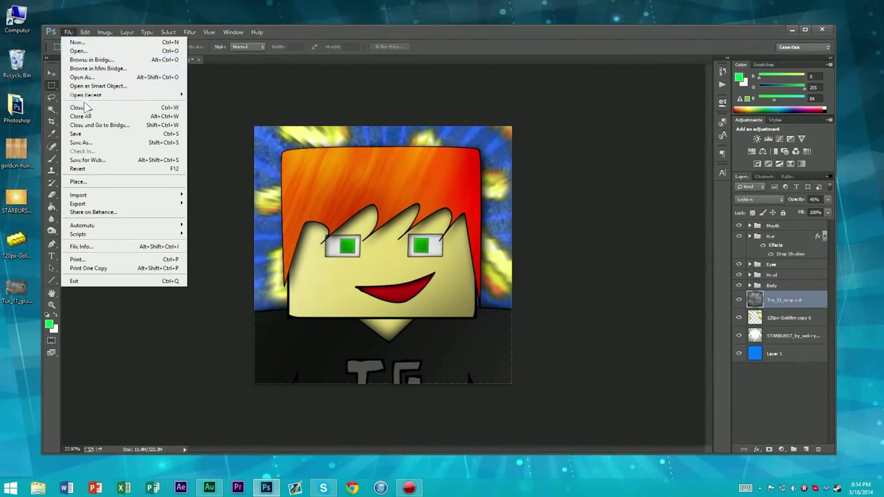
click(83, 134)
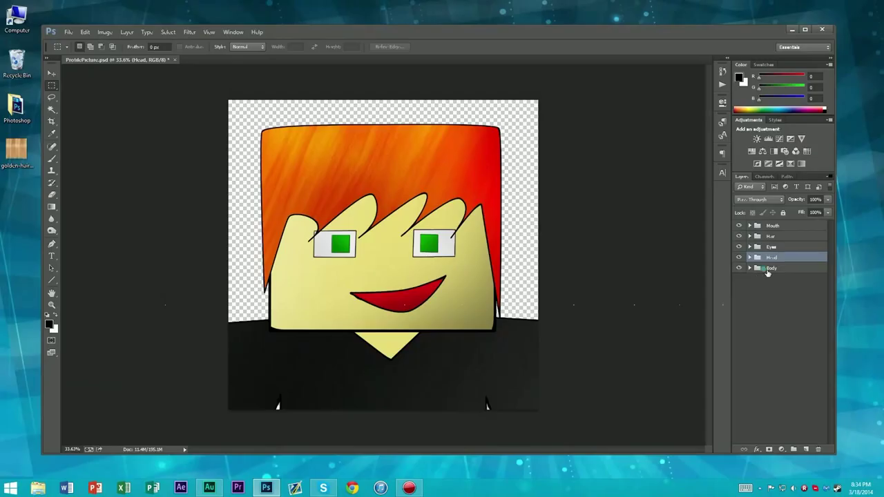
- Expand the Body group and add a new layer named Pocket at the top of it
click(771, 268)
click(749, 267)
click(775, 364)
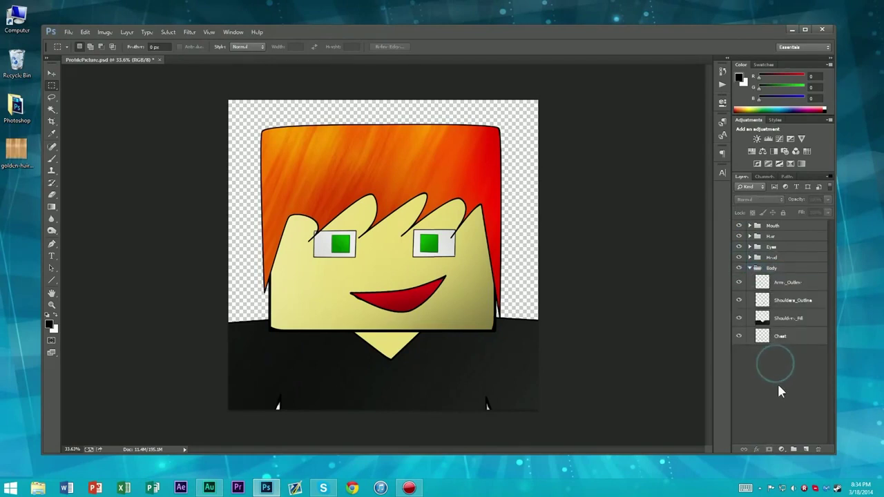
click(805, 449)
drag(775, 230, 776, 283)
double_click(780, 282)
text(Bocket)
key(Return)
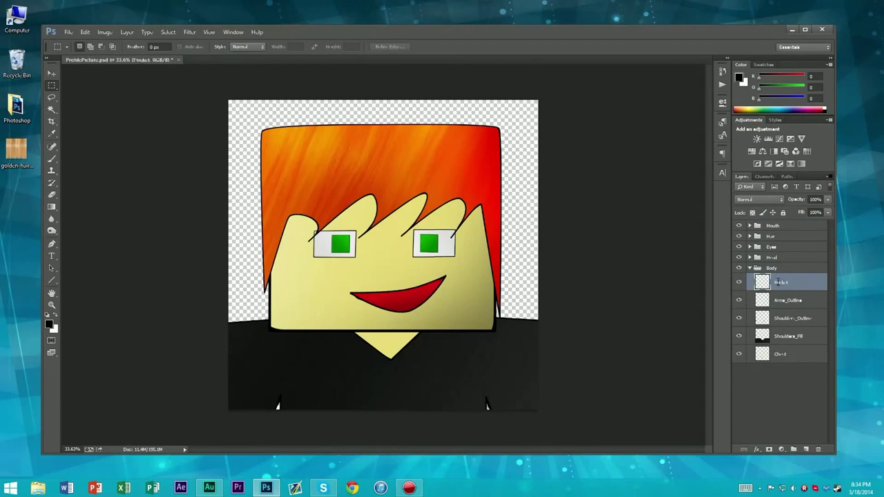
- Draw a closed rectangular Pen path for a pocket on the lower chest, extending below the canvas edge
key(p)
click(310, 371)
click(349, 370)
ctrl+click(350, 369)
ctrl+drag(350, 370, 350, 372)
click(350, 371)
click(350, 419)
click(310, 423)
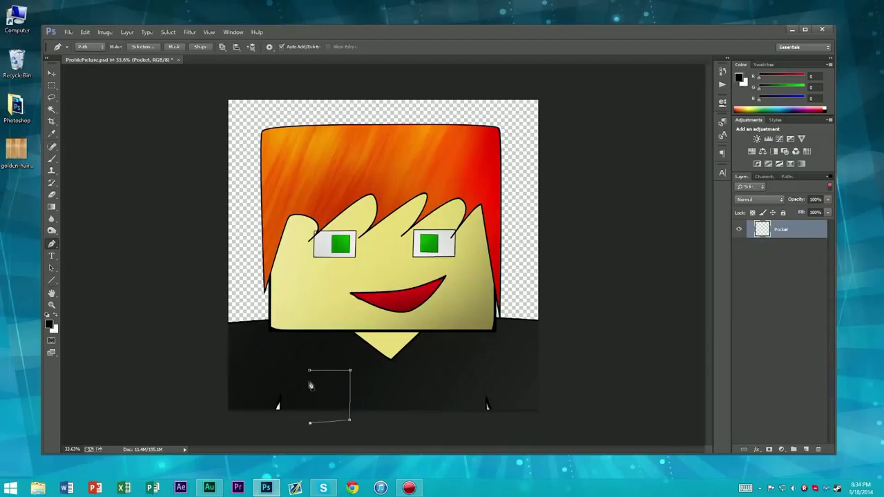
click(309, 371)
click(310, 371)
drag(328, 424, 328, 424)
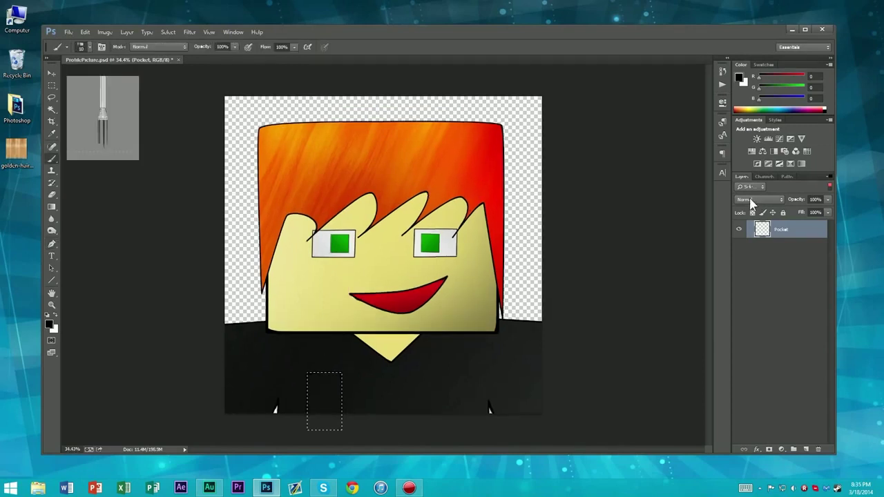
- Reset the layer filter to Kind and add a new layer named Pocket_Fill directly below the Pocket layer
click(744, 187)
click(746, 195)
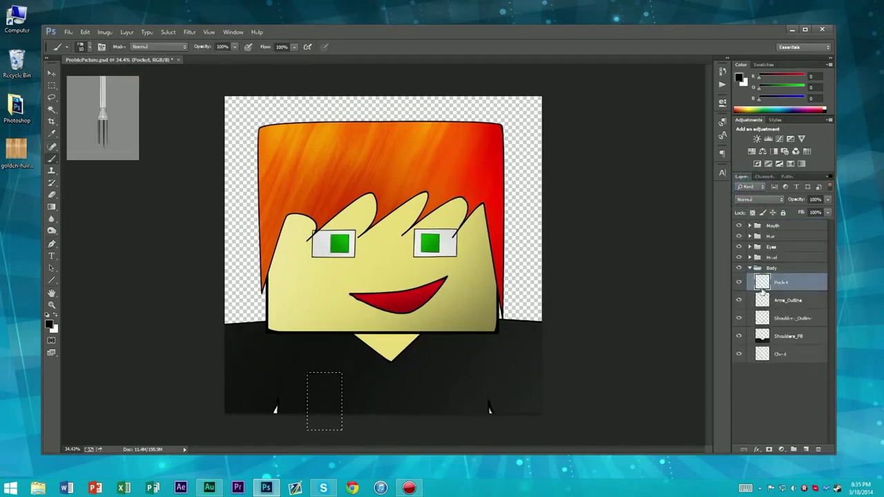
click(805, 449)
double_click(781, 282)
text(Pocke)
key(BackSpace)
key(BackSpace)
text(cket)
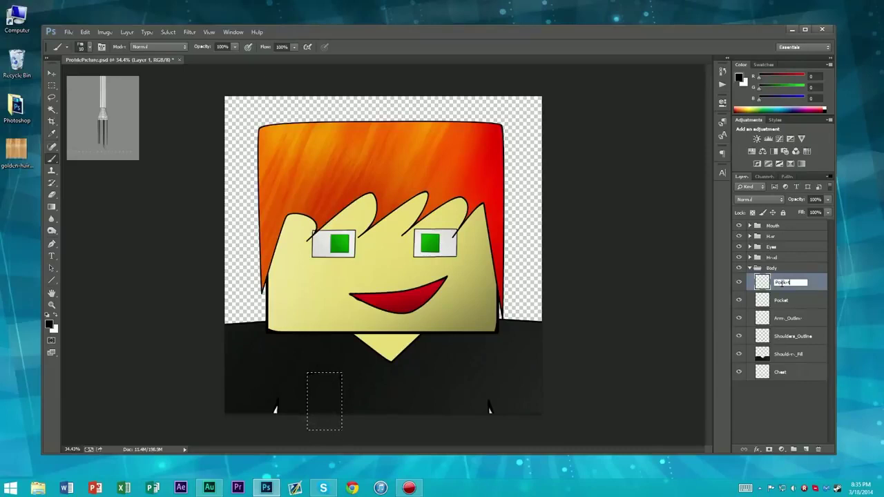
text(_Fill)
key(Return)
drag(781, 285, 781, 312)
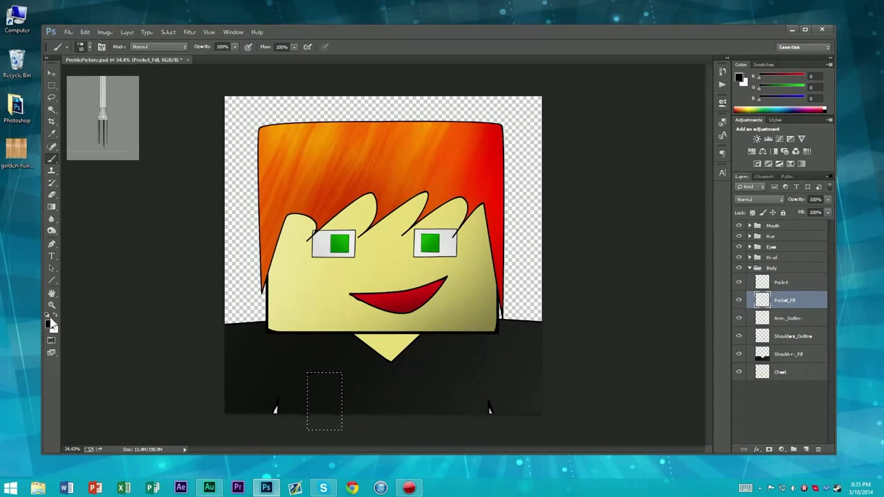
- Fill the pocket selection on Pocket_Fill with dark grey 4d4d4d using the Paint Bucket, and clear the selection
right_click(52, 209)
click(87, 215)
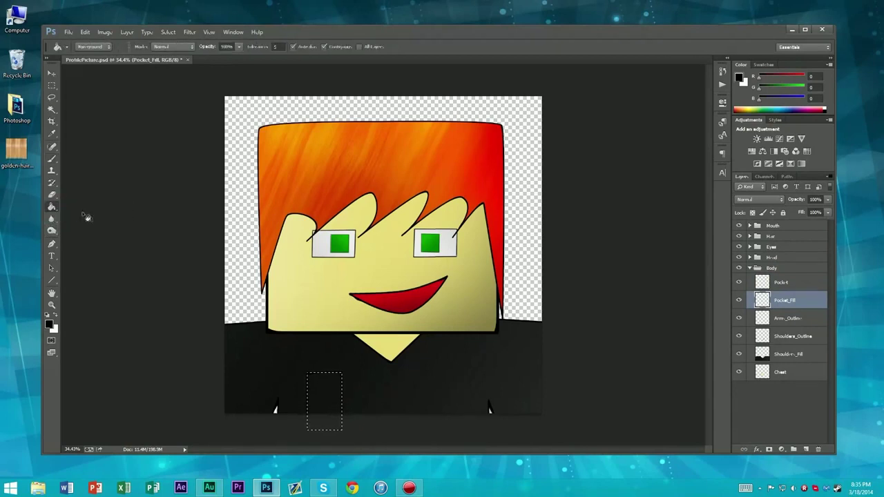
click(50, 324)
drag(254, 371, 221, 373)
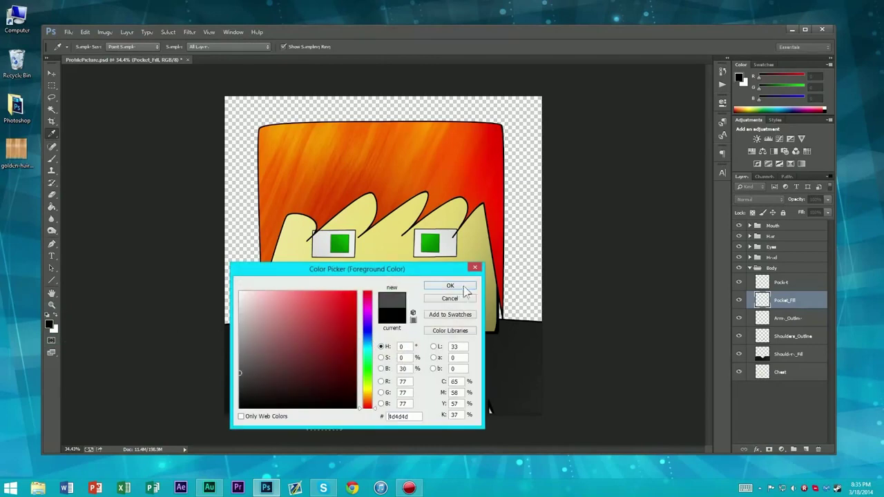
click(451, 286)
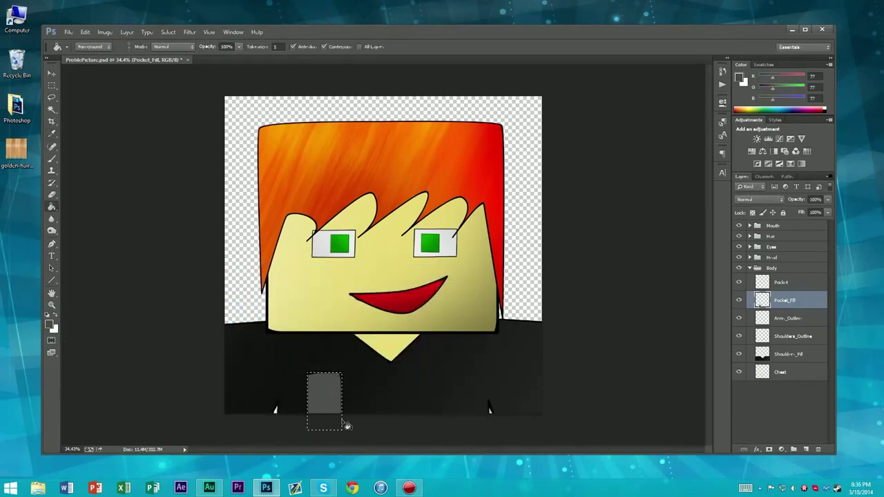
key(m)
click(347, 419)
scroll(357, 416, down, 3)
scroll(357, 415, up, 3)
scroll(357, 415, up, 2)
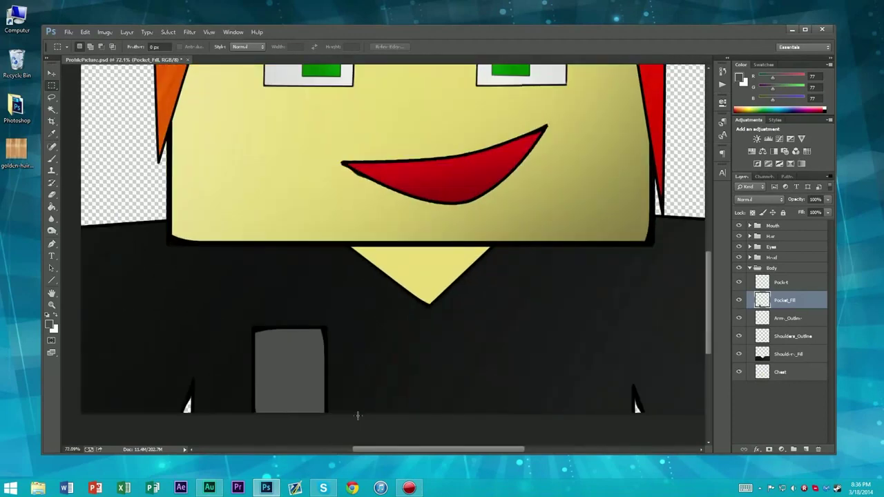
- Undo the dark grey pocket fill, and delete the Pocket and Pocket_Fill layers
scroll(357, 415, down, 4)
scroll(357, 415, up, 2)
key(ctrl+alt+z)
key(ctrl+alt+z)
click(371, 394)
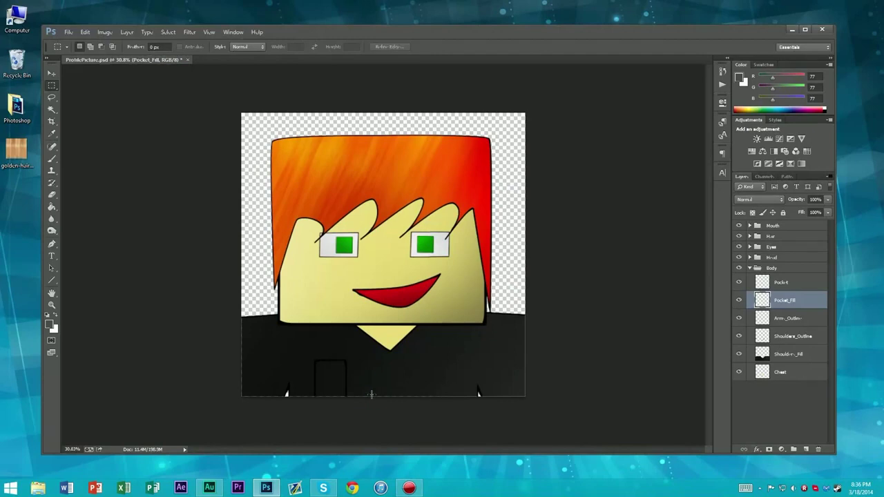
scroll(371, 394, down, 2)
scroll(371, 394, up, 5)
scroll(371, 395, down, 3)
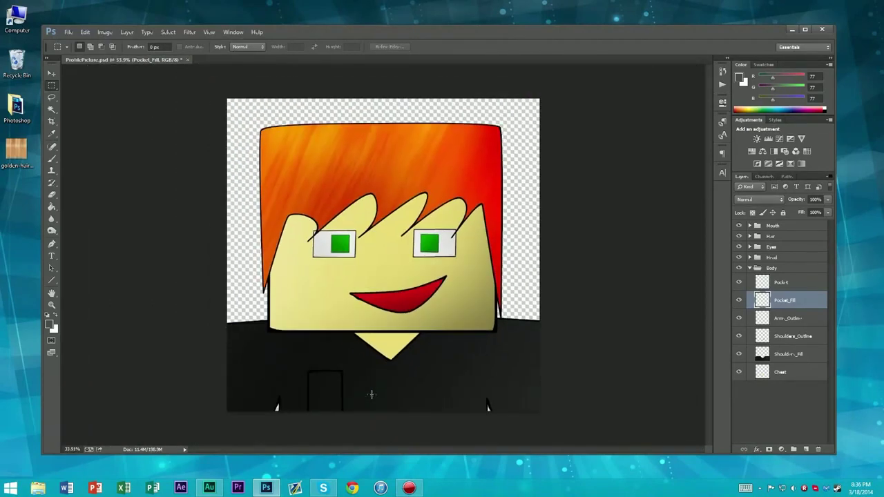
scroll(371, 395, up, 1)
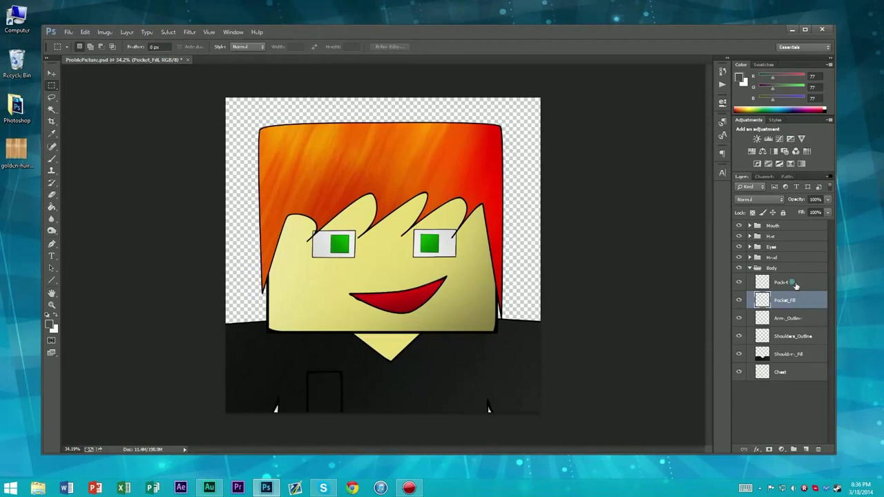
shift+click(793, 282)
key(Delete)
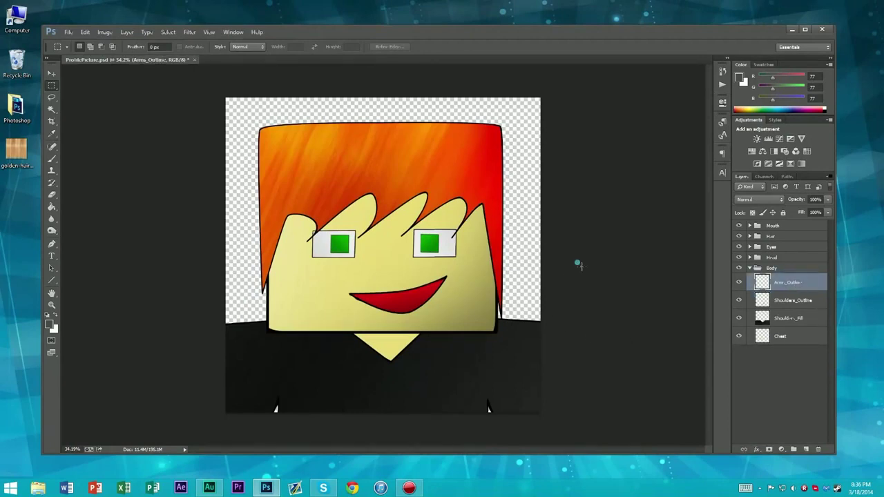
scroll(581, 266, down, 2)
scroll(525, 290, up, 2)
scroll(524, 290, up, 2)
scroll(497, 304, down, 2)
scroll(469, 318, up, 2)
scroll(429, 339, down, 2)
scroll(429, 338, up, 1)
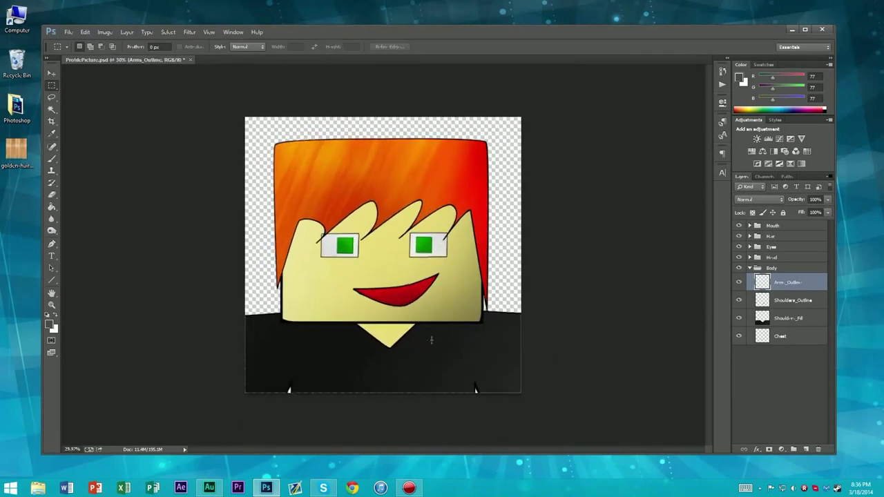
- On a new layer above Arms_Outline, draw a closed T-shaped Pen path running below the canvas edge, and reset the foreground colour to black
click(806, 449)
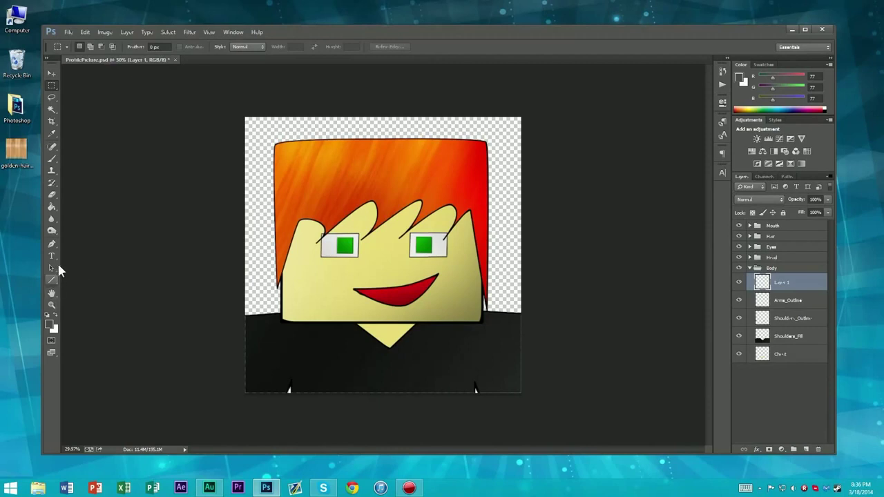
click(52, 244)
click(341, 374)
click(371, 374)
click(371, 383)
click(357, 385)
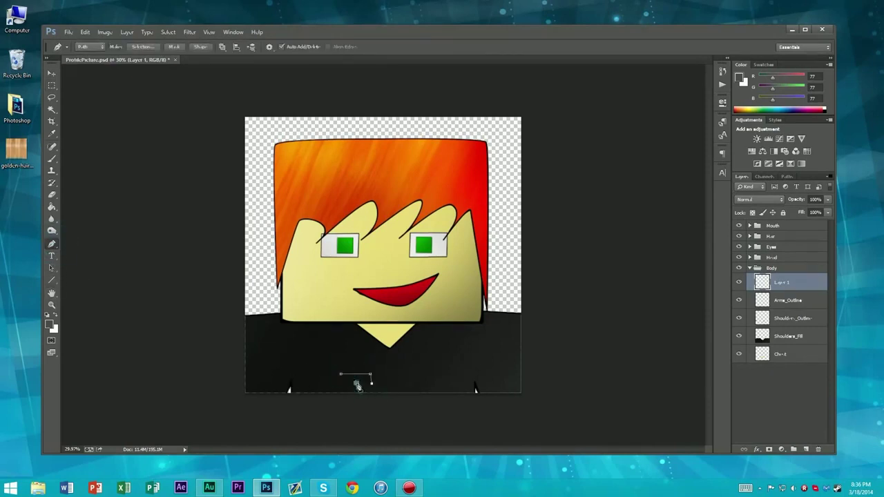
click(356, 410)
click(348, 410)
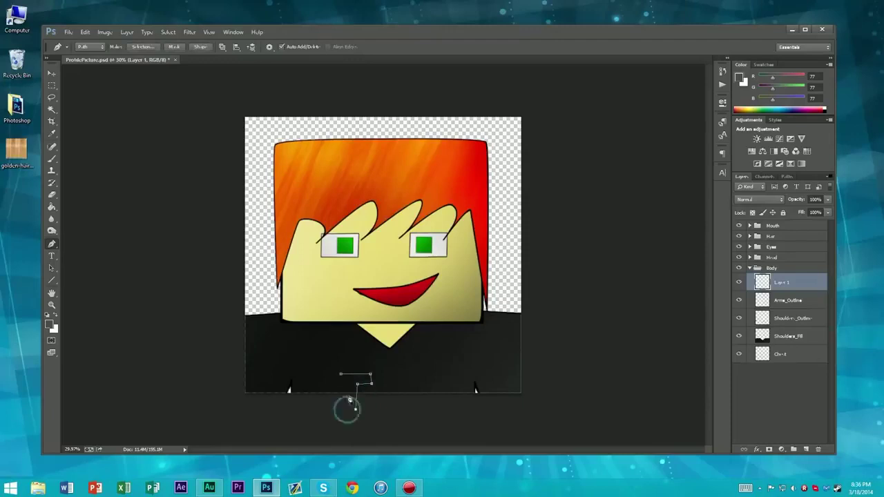
click(348, 384)
click(341, 374)
key(Return)
click(47, 317)
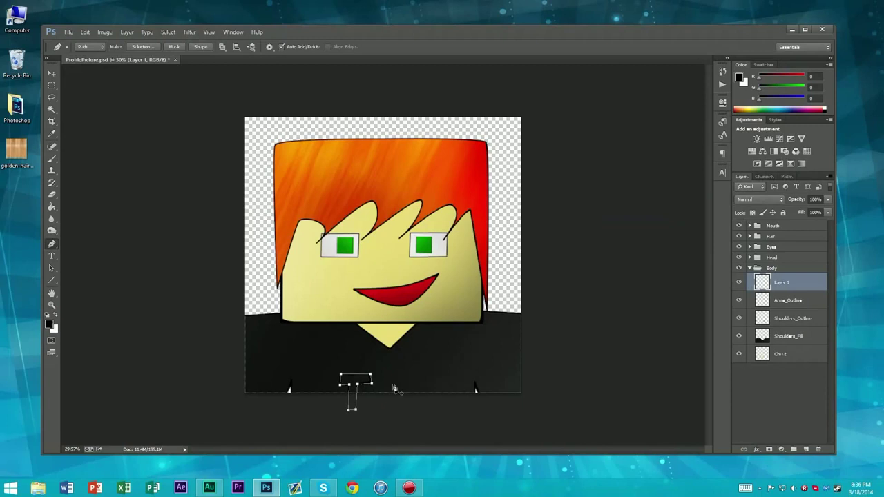
- Complete a closed rectangular Pen path for the pocket on the lower chest, extending below the canvas edge
click(309, 371)
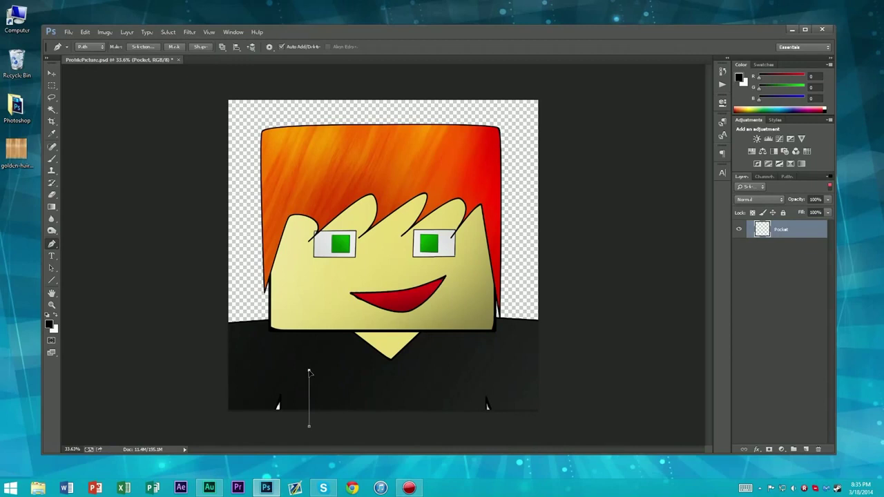
click(347, 371)
click(343, 428)
click(309, 428)
scroll(433, 326, down, 2)
scroll(432, 325, up, 2)
- Try to stroke the rectangular pocket path with the current brush, without simulated pressure
key(i)
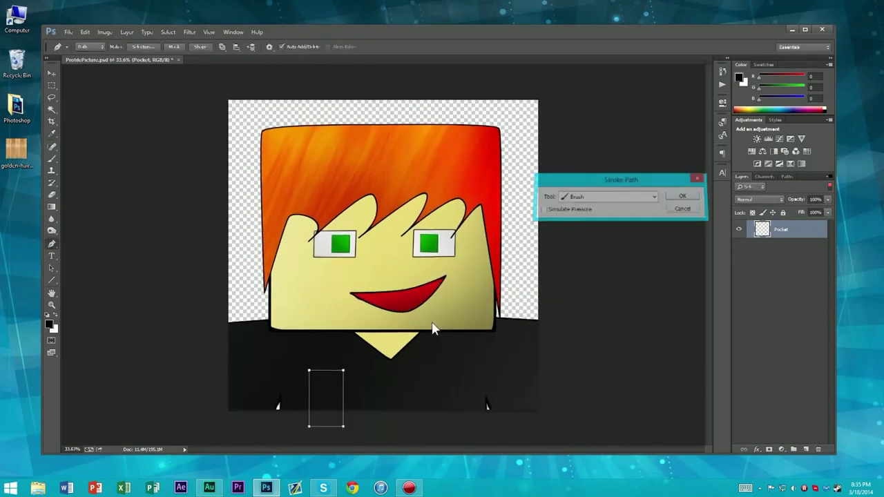
key(Return)
key(ctrl+z)
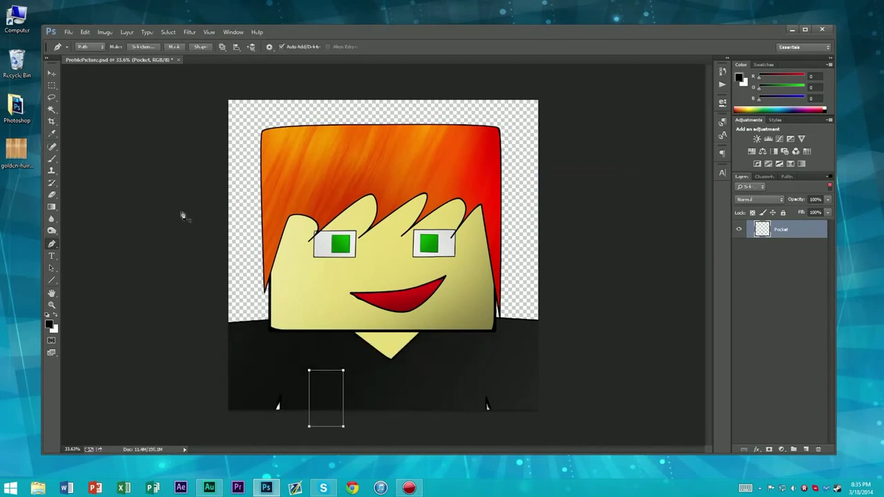
- Choose the Sketching Tool (Pen Tool) brush preset and stroke the rectangular pocket path with it
key(b)
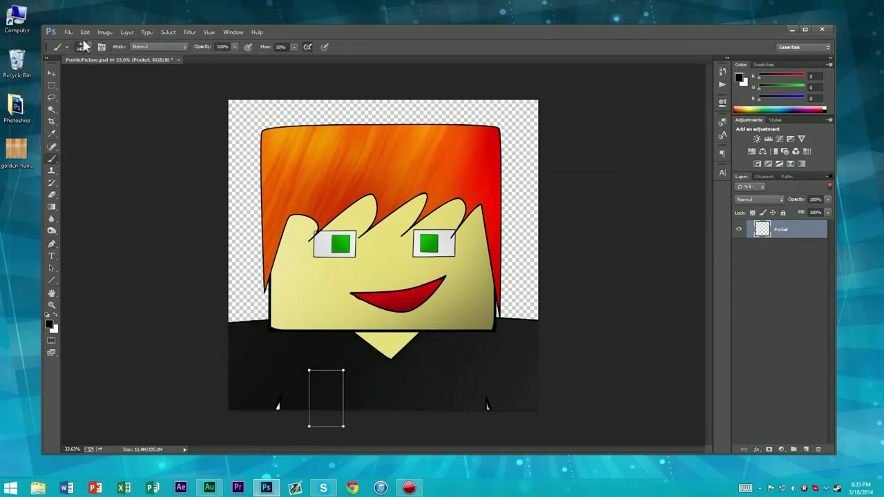
click(69, 47)
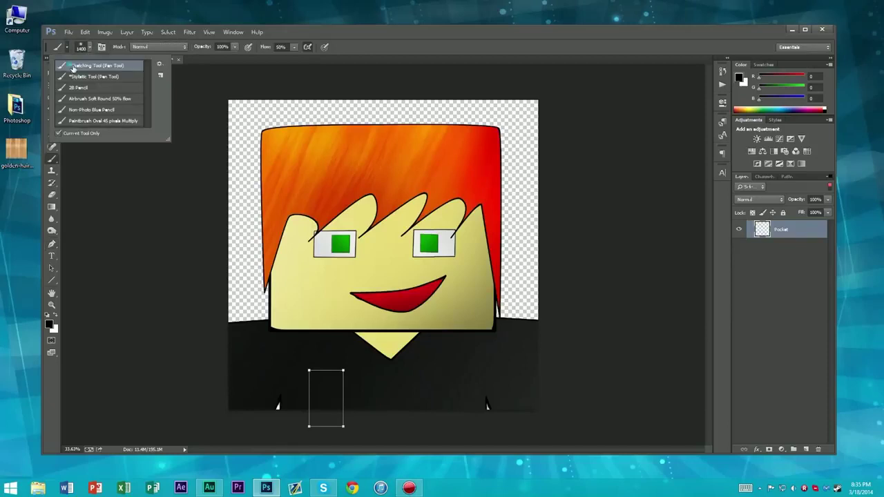
click(72, 66)
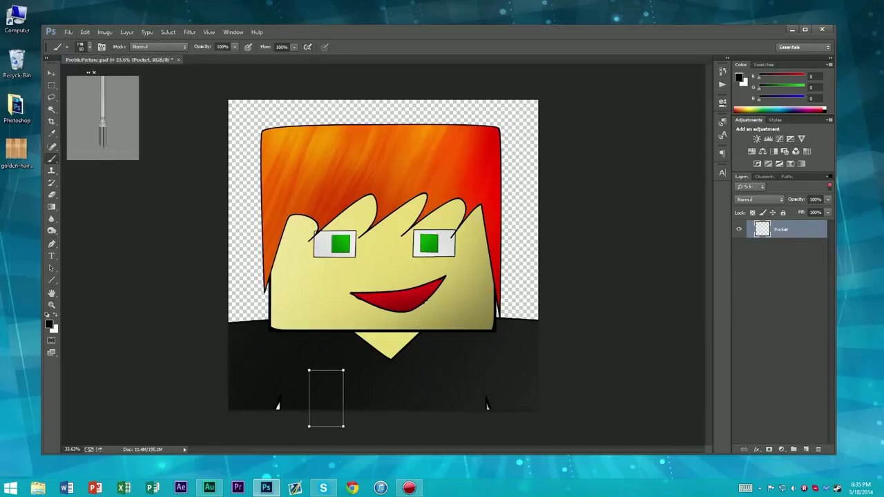
key(alt+Return)
key(Return)
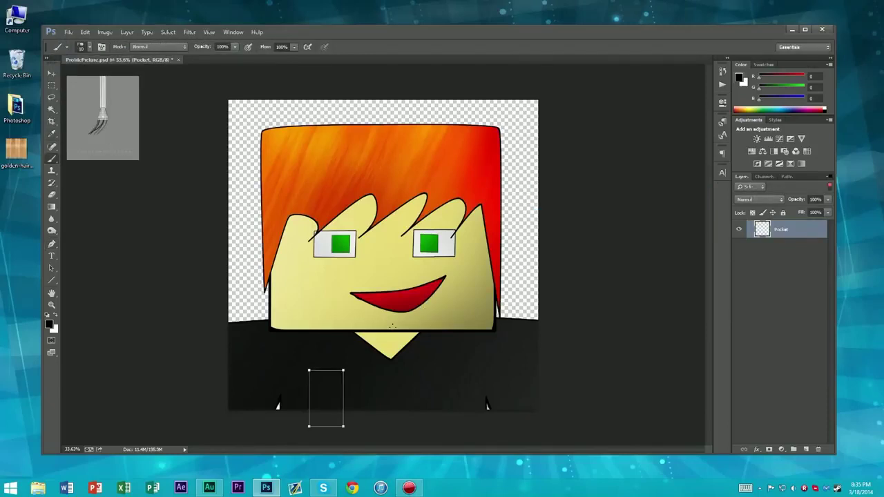
- Start making a selection from the pocket's Work Path
scroll(331, 381, up, 3)
scroll(368, 377, down, 3)
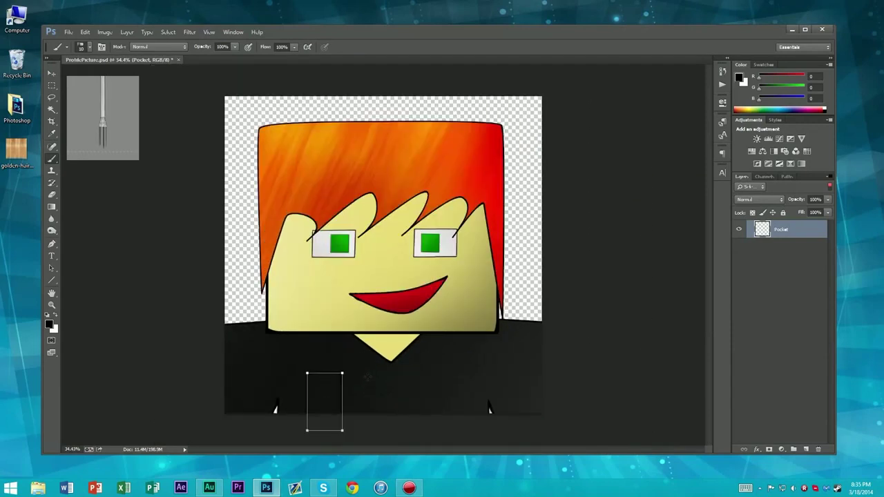
click(786, 177)
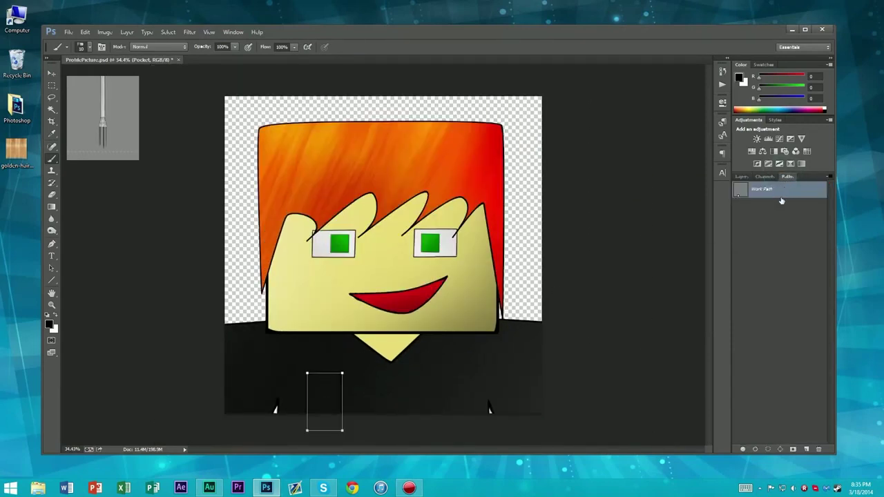
right_click(766, 190)
click(788, 223)
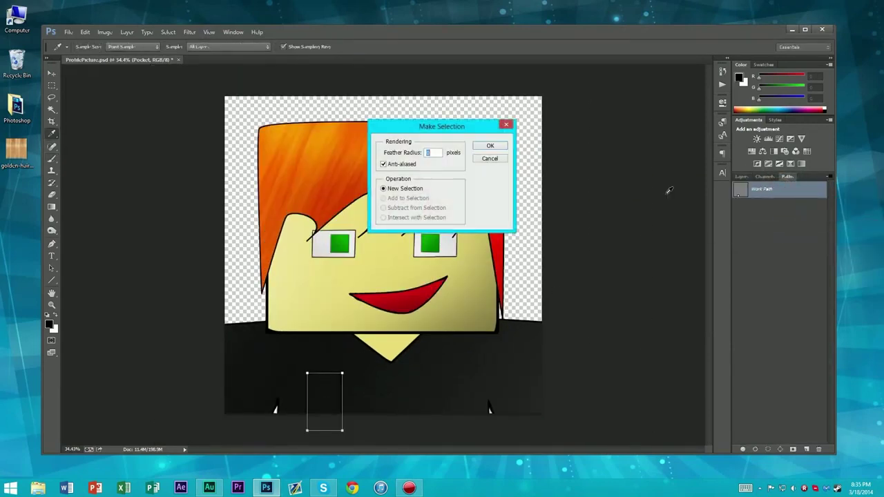
key(b)
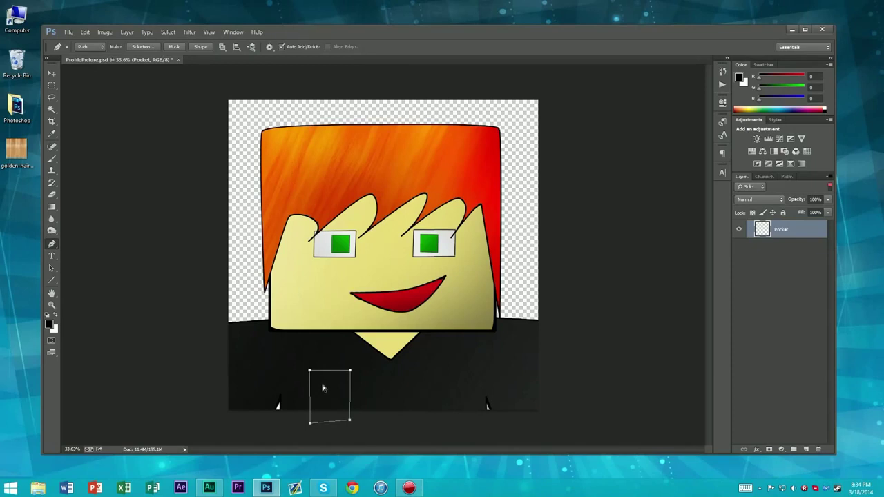
- Undo the uneven four-point pocket path on the lower chest
key(ctrl+alt+z)
key(ctrl+alt+z)
key(ctrl+alt+z)
key(ctrl+alt+z)
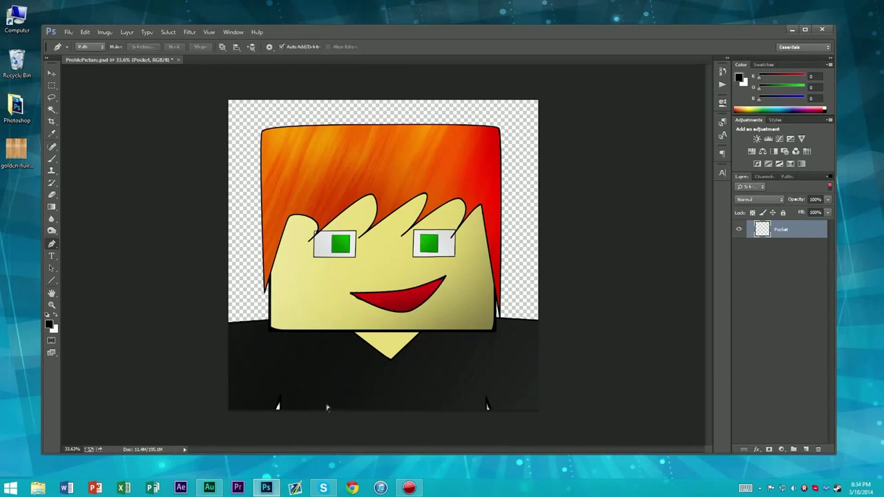
- Draw a closed Pen path for the pocket with a V-notched upper edge, and add a straight line joining its upper corners
click(309, 426)
click(308, 373)
click(308, 373)
click(328, 389)
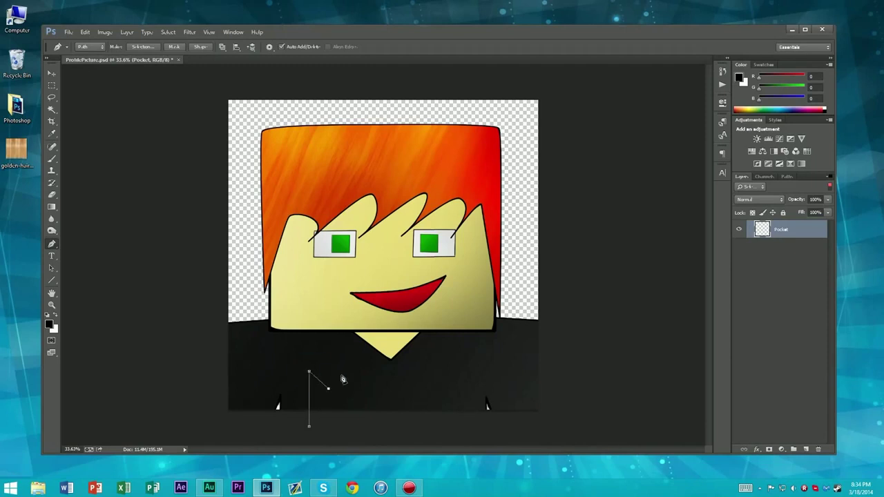
click(344, 373)
click(348, 428)
click(309, 427)
click(315, 373)
click(310, 374)
click(344, 373)
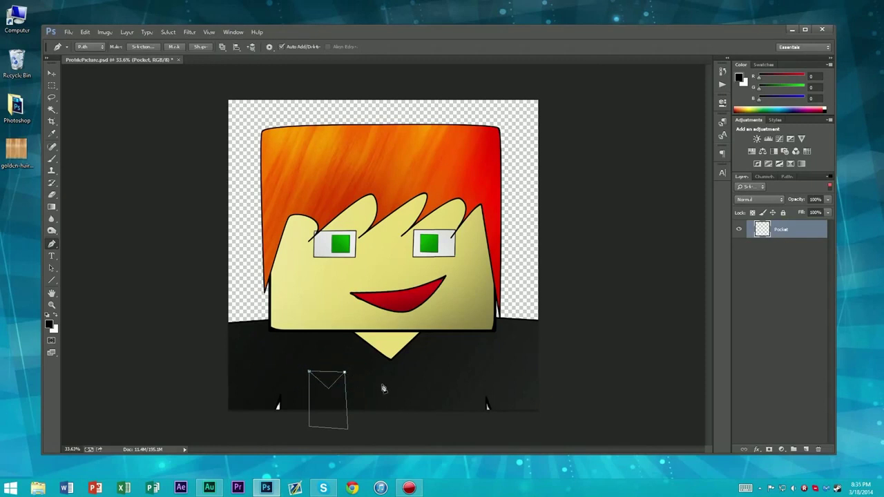